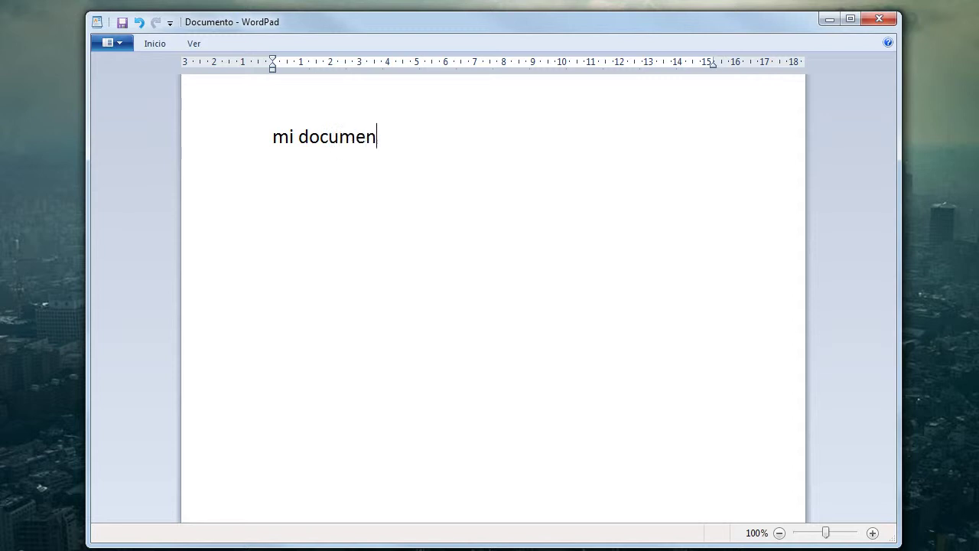
Step: Finish mi documento.html and add mi_documento.html and mi-documento.html on separate lines
text(.htmñ)
key(BackSpace)
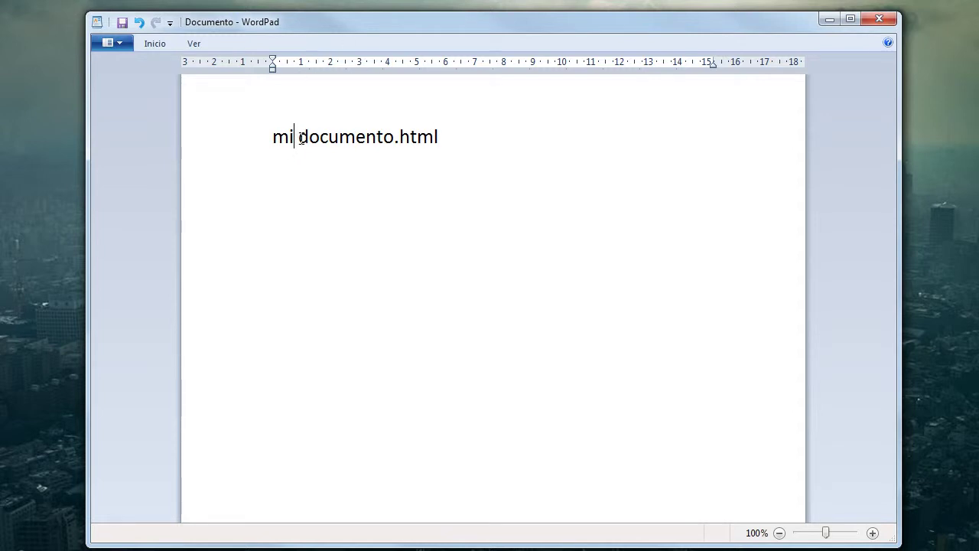
drag(302, 138, 304, 139)
click(290, 200)
text(mi_documento.)
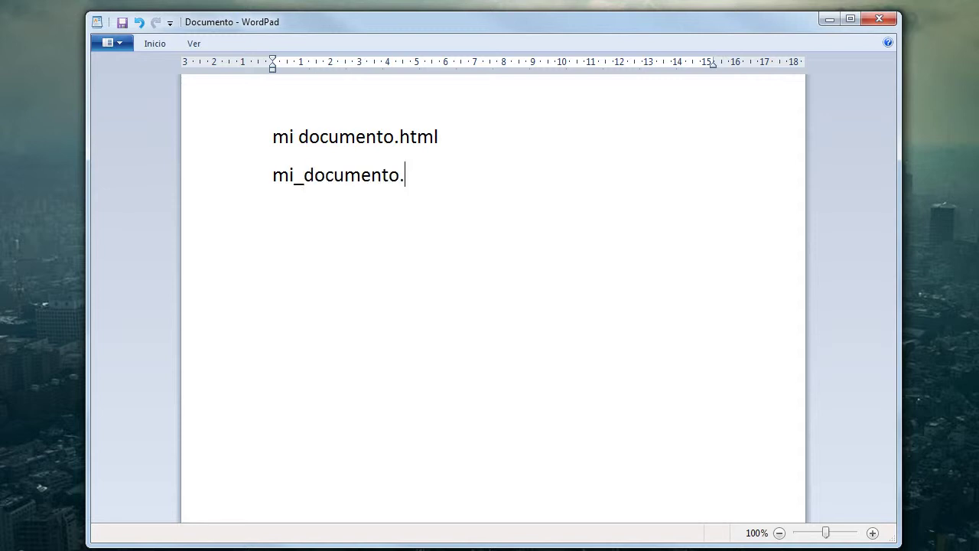
text(html )
text(mi)
text(-)
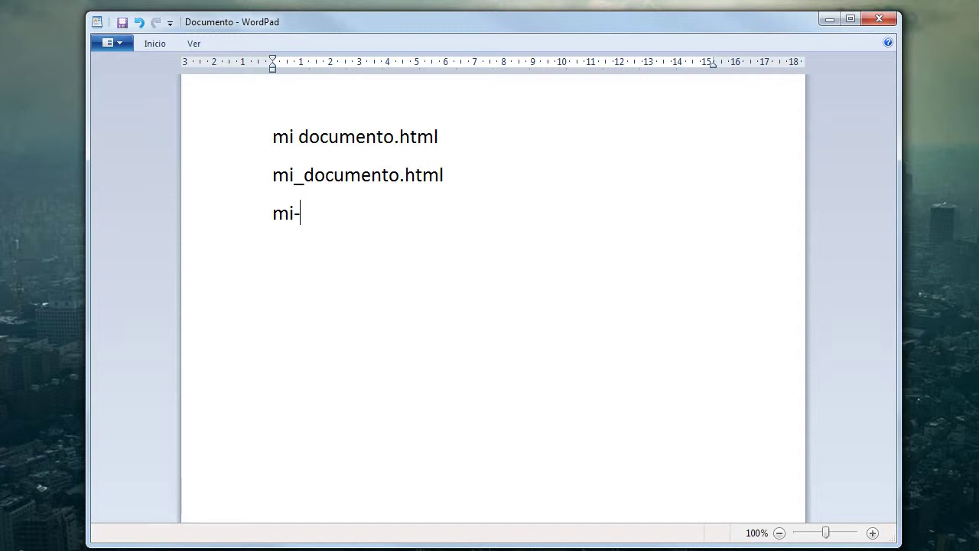
text(documento)
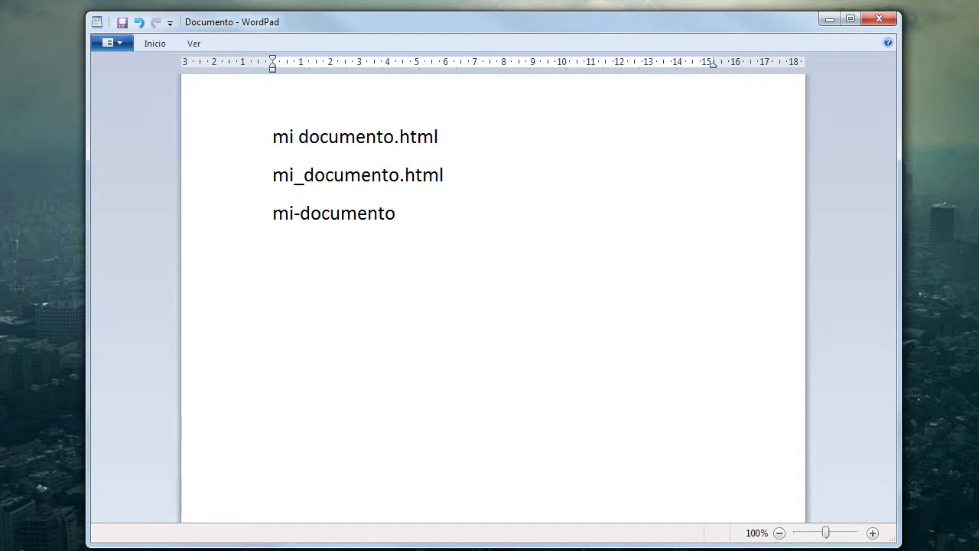
text(.html)
Step: Highlight the spaced name mi documento.html, then minimize WordPad to show the desktop
drag(293, 140, 273, 135)
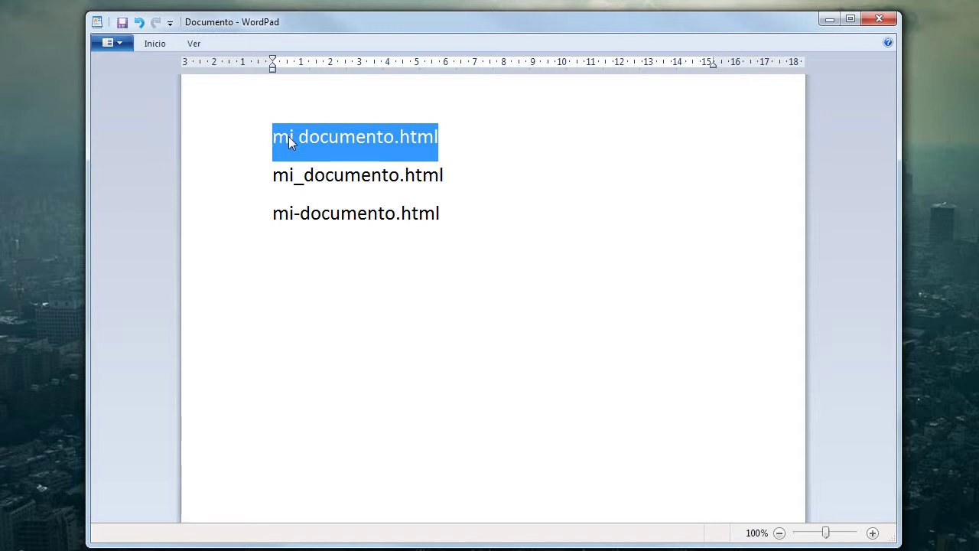
click(447, 186)
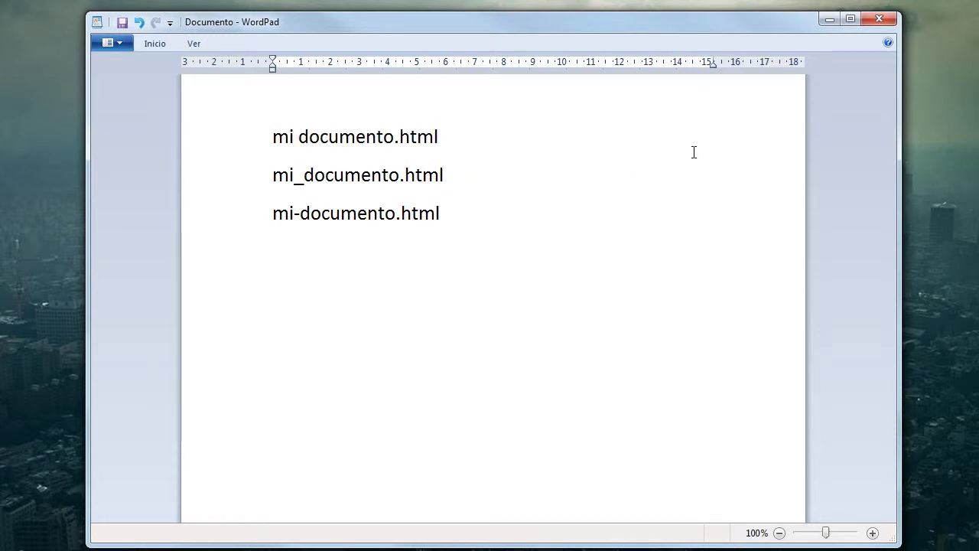
click(829, 19)
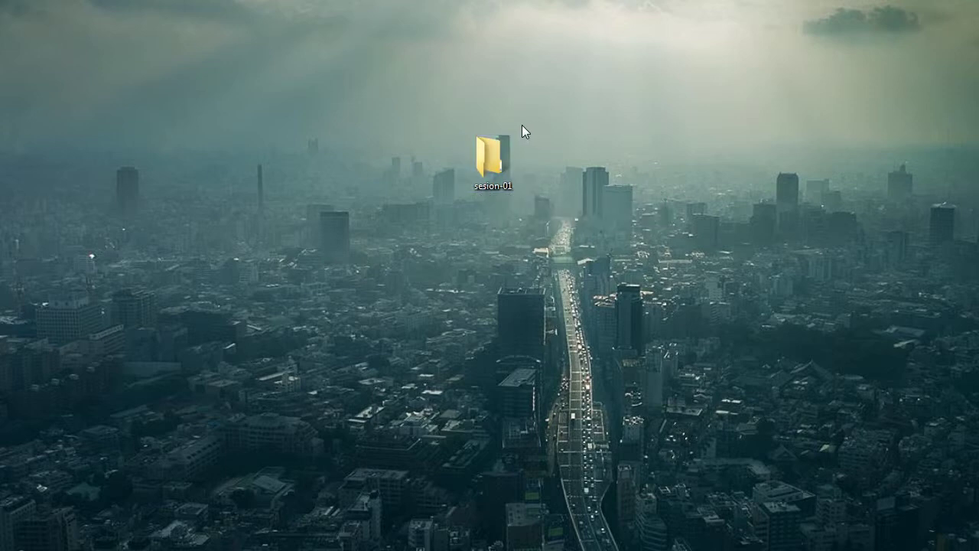
Step: Open sesion-01, hide the preview pane, shrink the window and switch to Iconos grandes
double_click(493, 156)
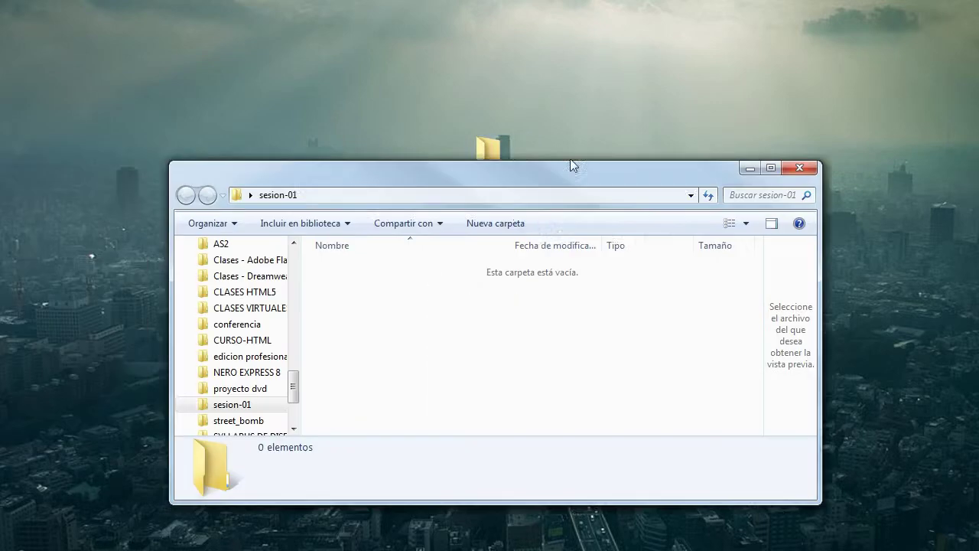
drag(571, 163, 597, 59)
drag(320, 203, 227, 199)
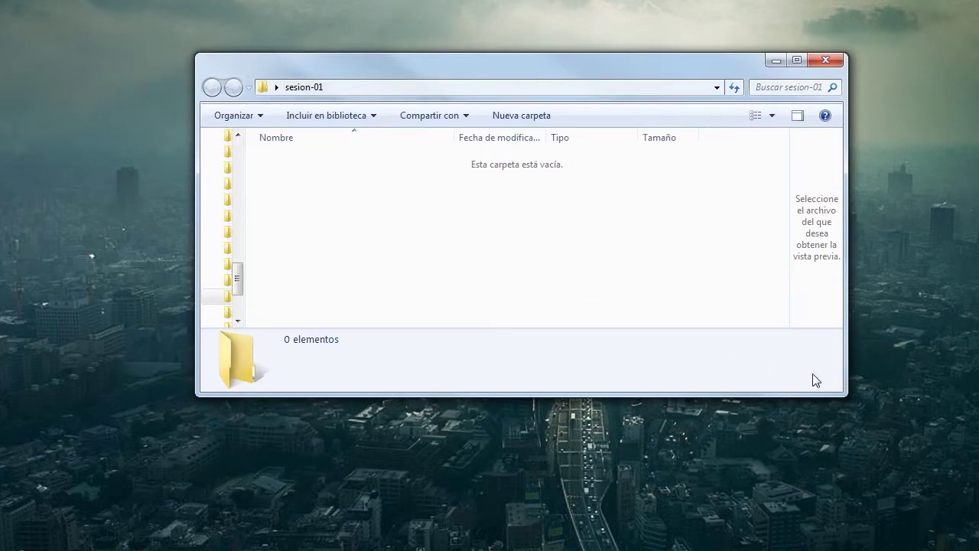
click(798, 115)
drag(842, 394, 742, 487)
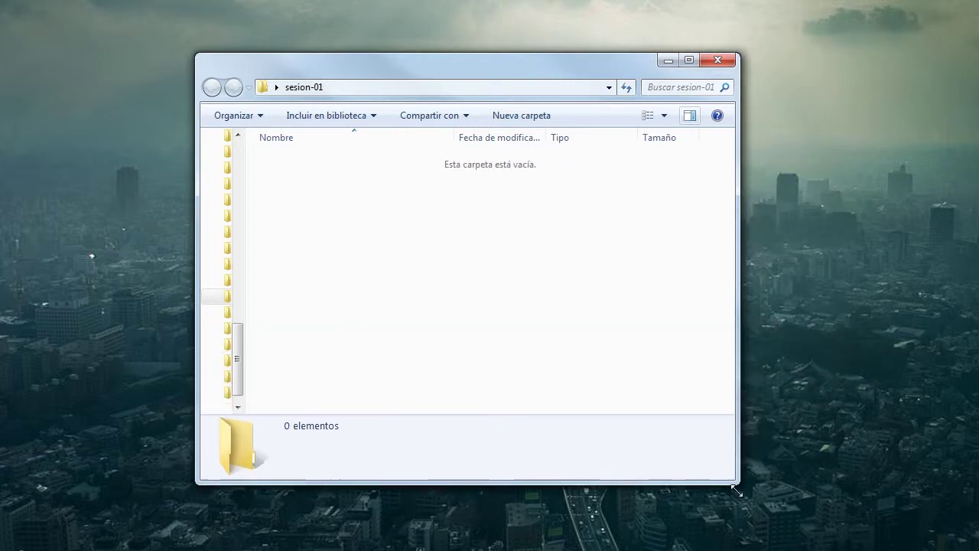
click(669, 115)
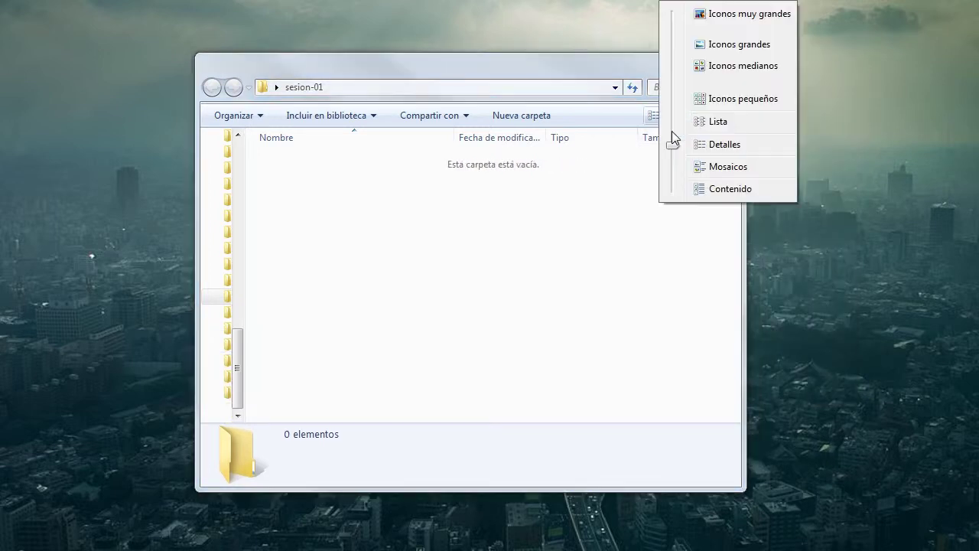
click(718, 47)
drag(613, 63, 657, 43)
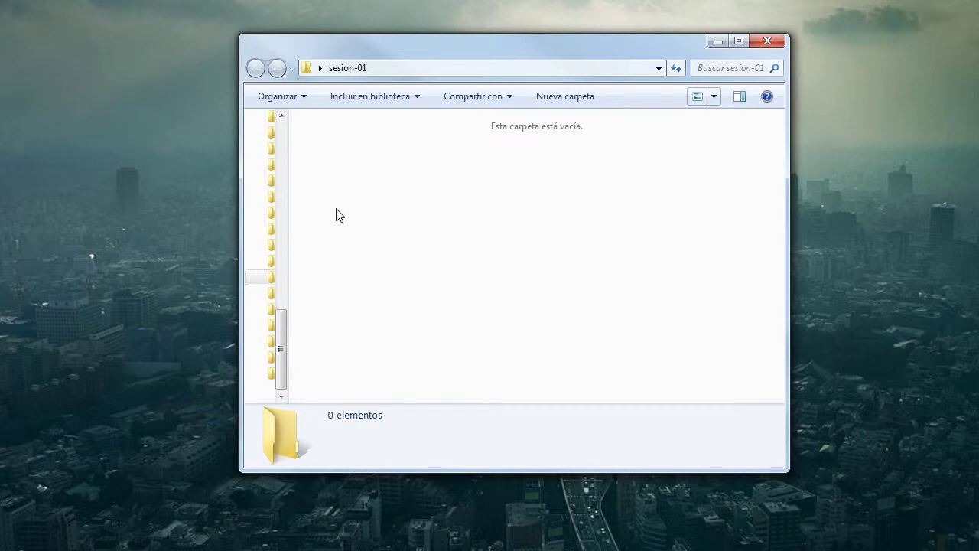
Step: Create a new folder named imagenes inside sesion-01
right_click(355, 165)
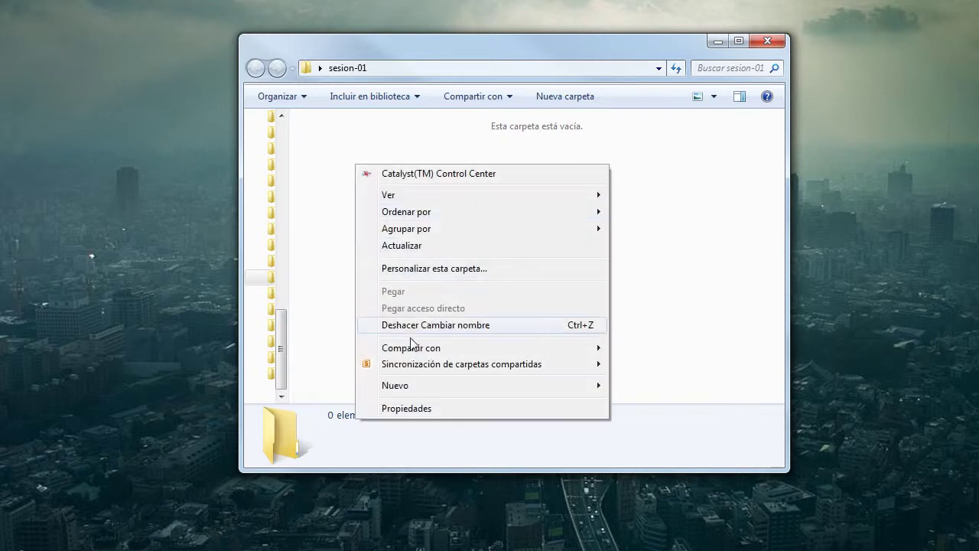
mouse_move(421, 386)
click(647, 193)
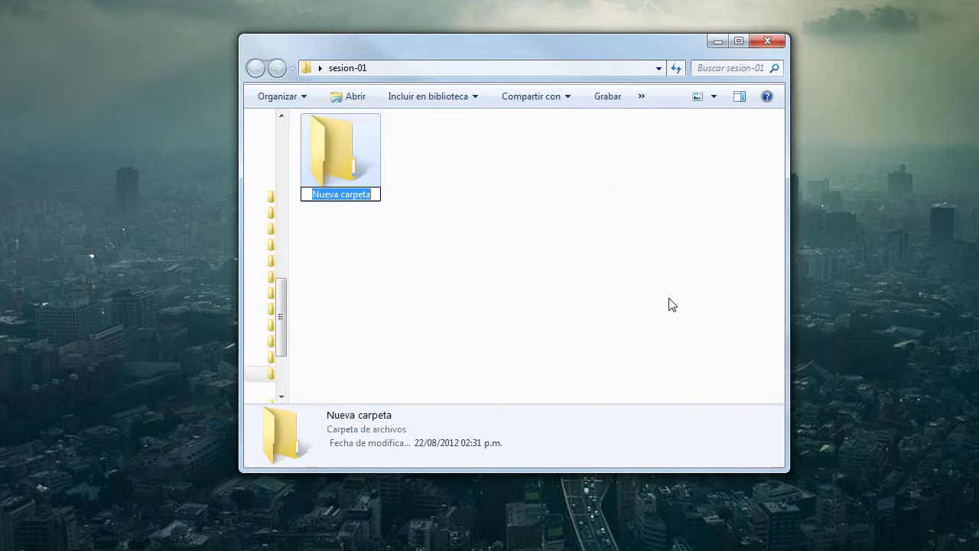
text(imagne)
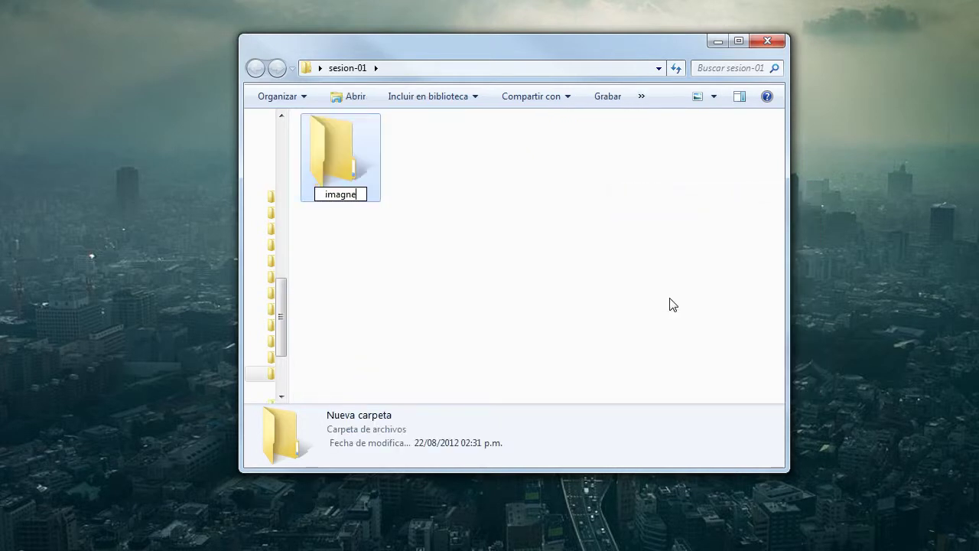
key(BackSpace)
key(BackSpace)
text(enes)
key(Return)
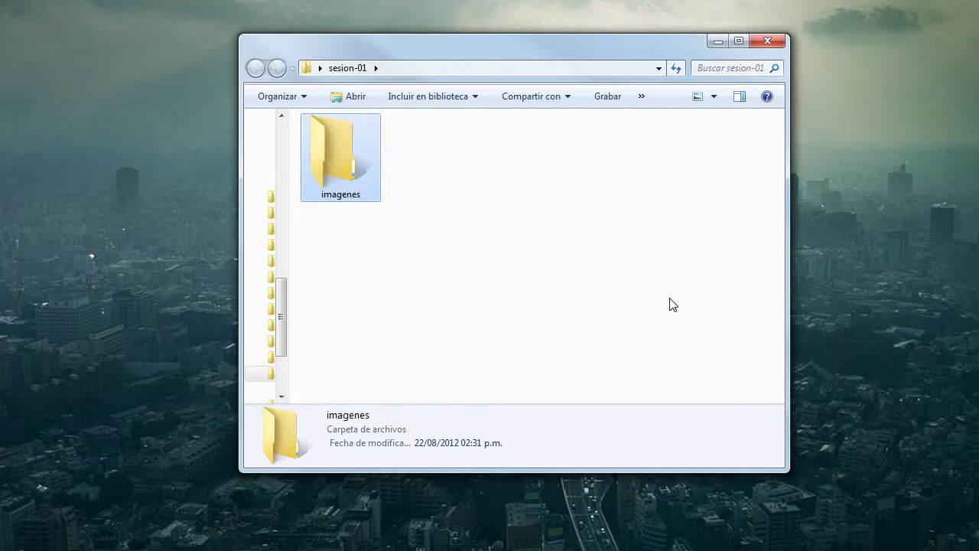
click(507, 298)
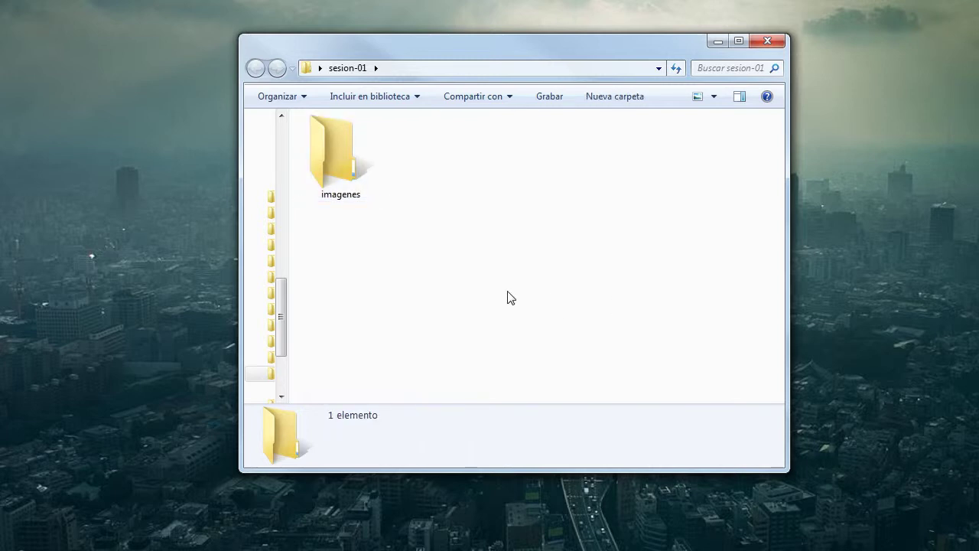
Step: Add two more new folders named css and js
right_click(446, 212)
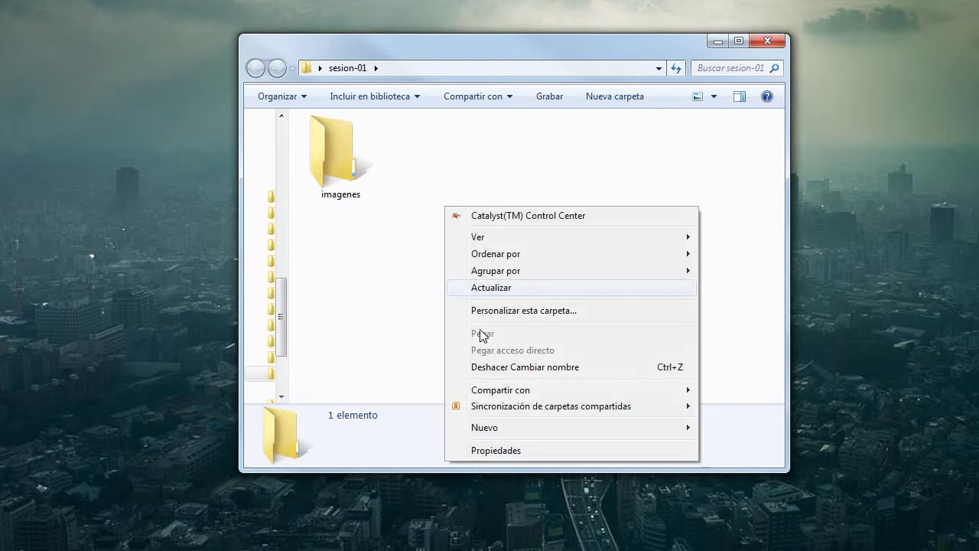
mouse_move(503, 429)
click(730, 238)
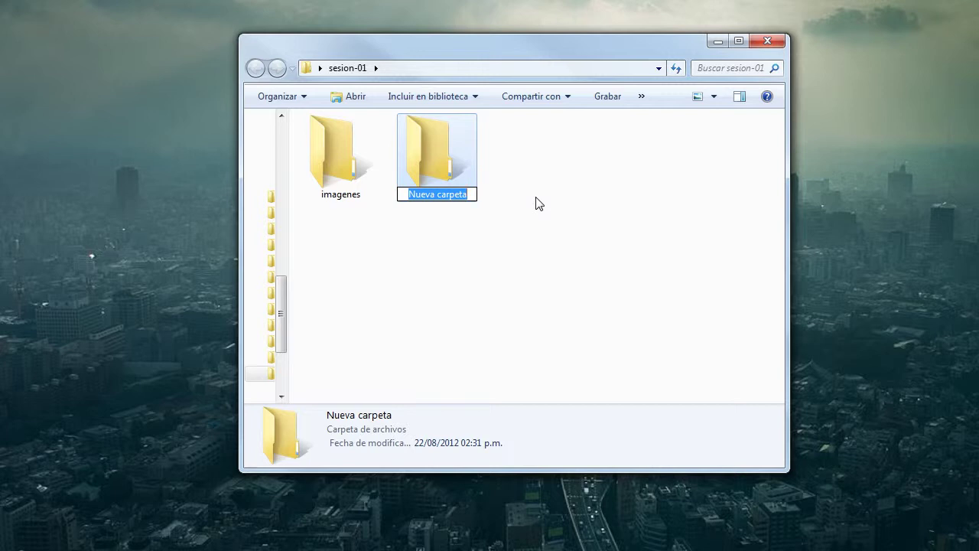
text(css)
key(Return)
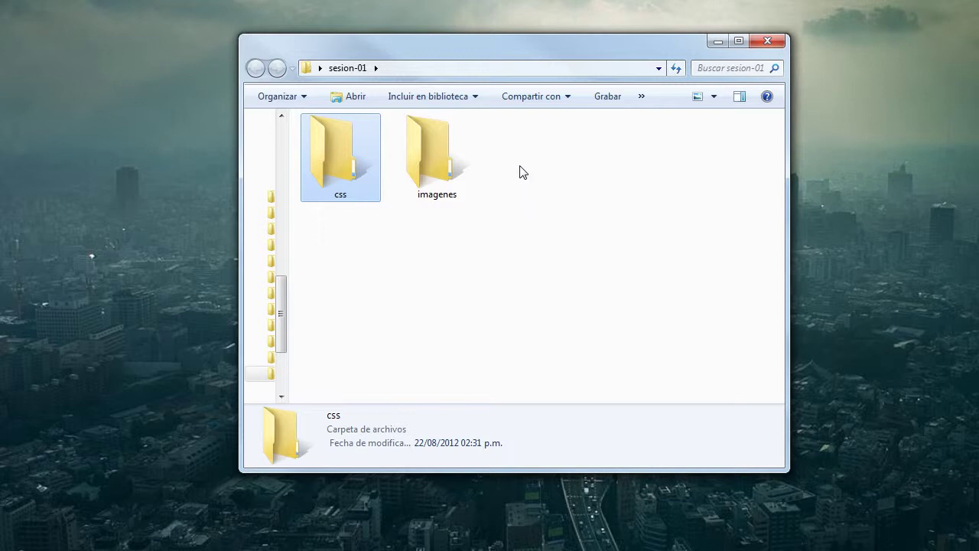
right_click(531, 159)
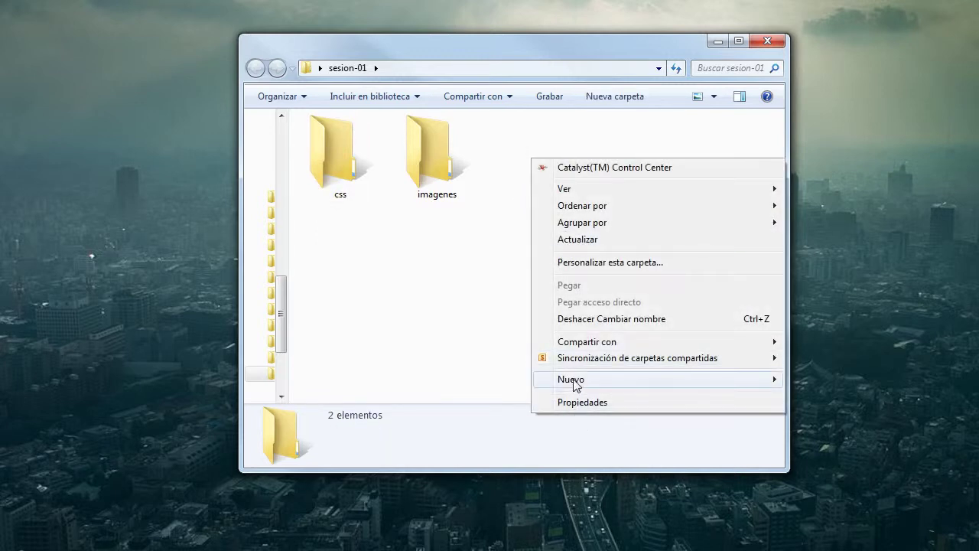
mouse_move(574, 383)
click(353, 188)
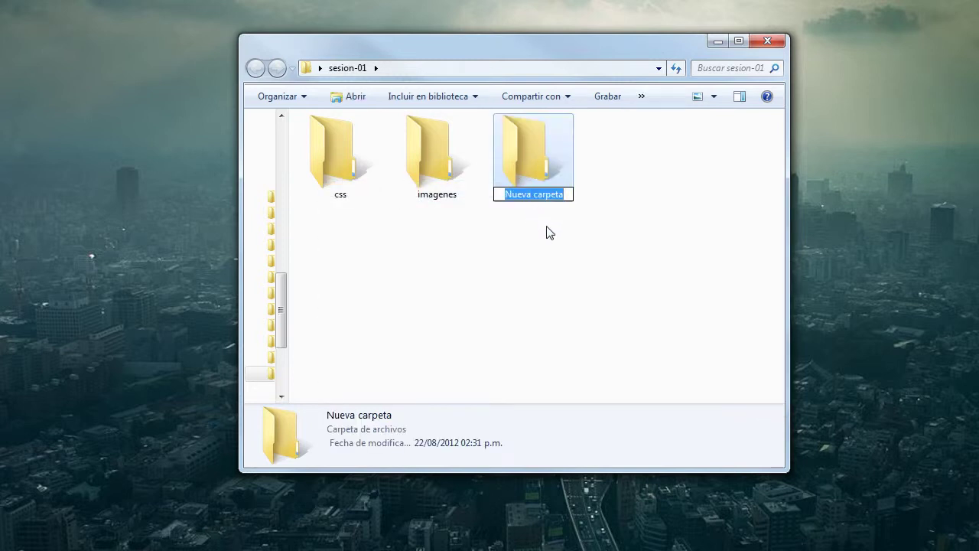
text(js)
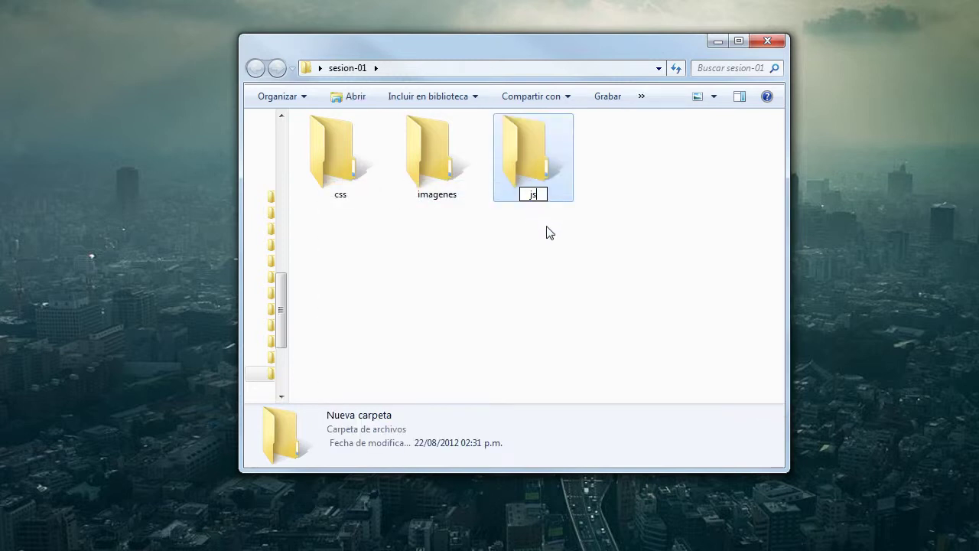
key(Return)
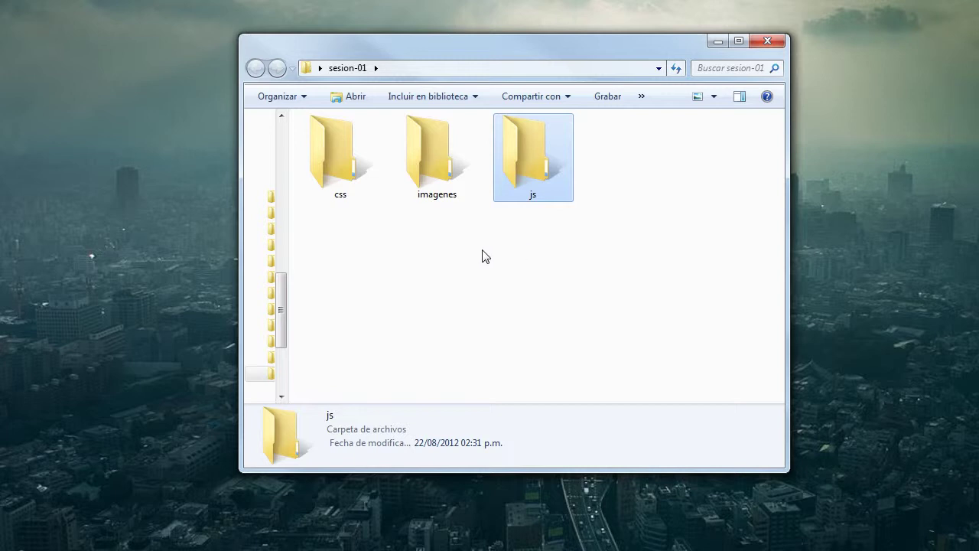
Step: Add new folders named videos and sonidos
right_click(511, 257)
mouse_move(557, 479)
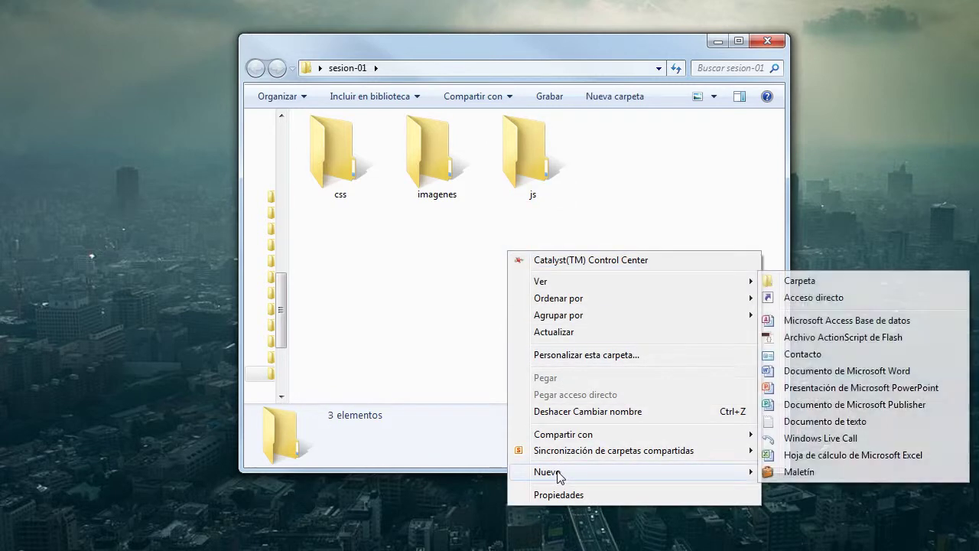
click(796, 281)
text(videos)
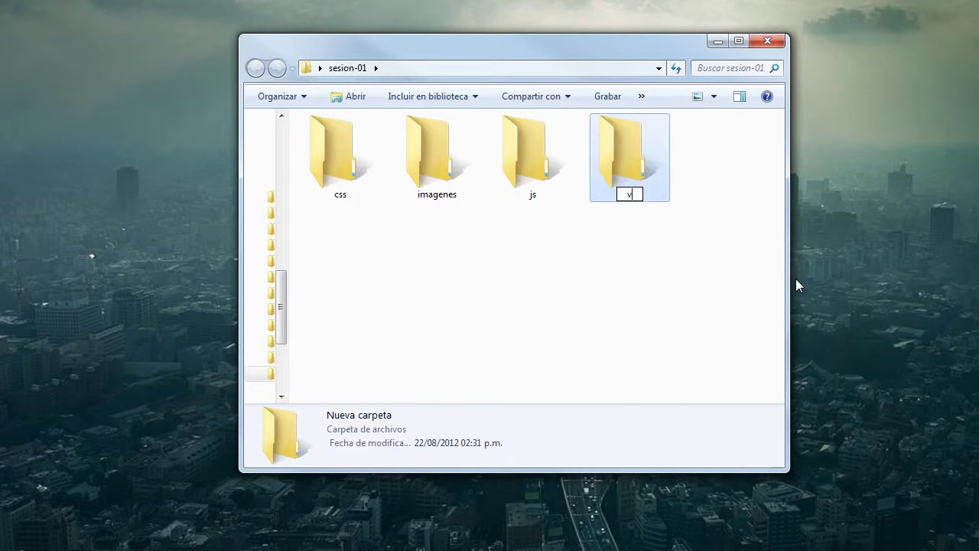
key(Return)
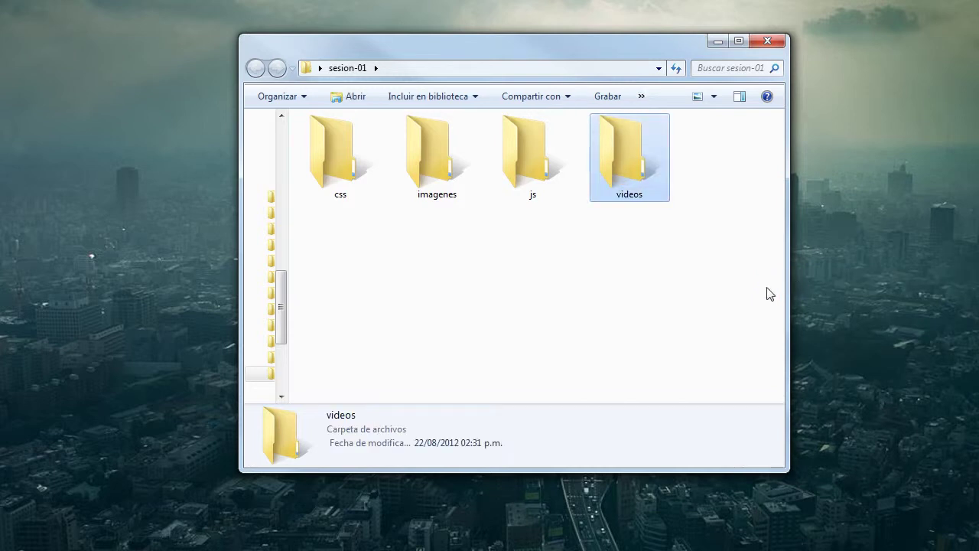
right_click(513, 271)
mouse_move(555, 491)
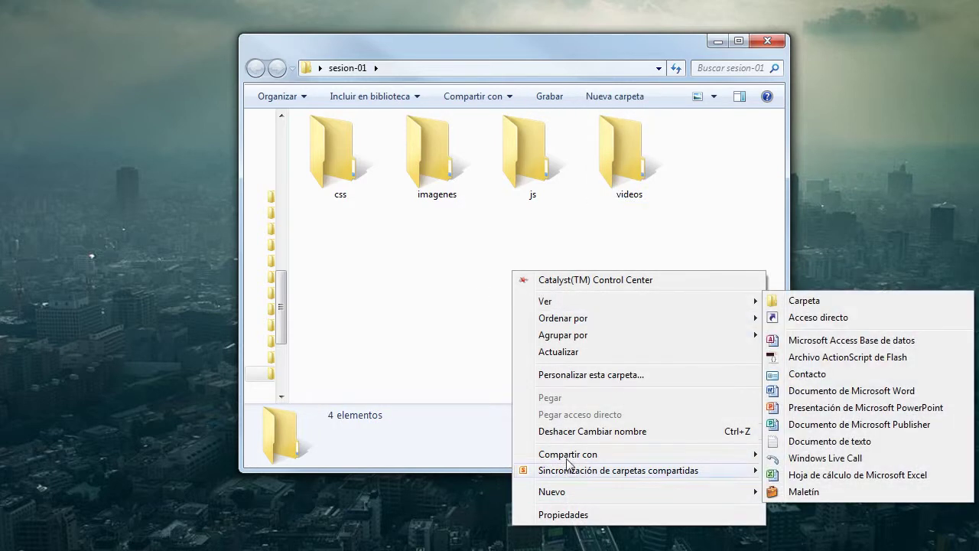
click(804, 301)
text(sonidos)
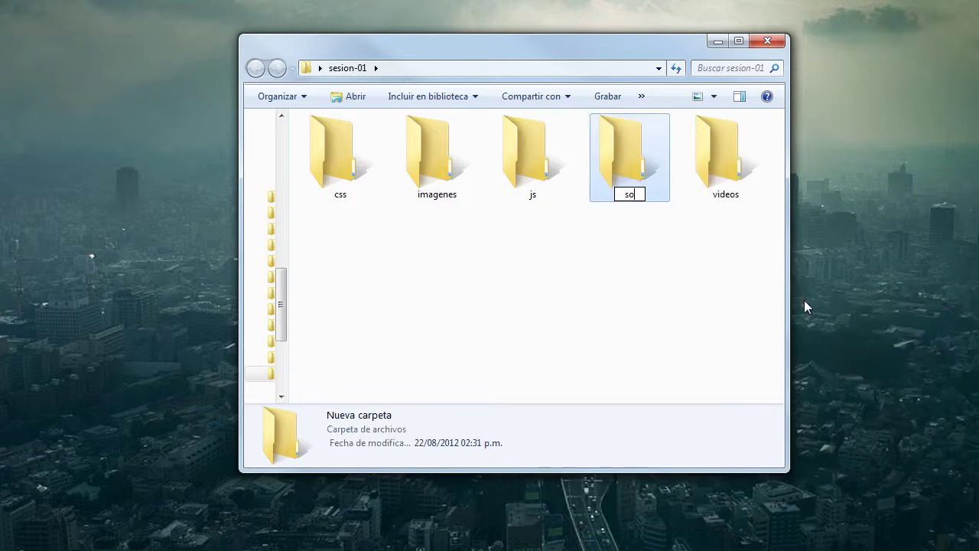
key(Return)
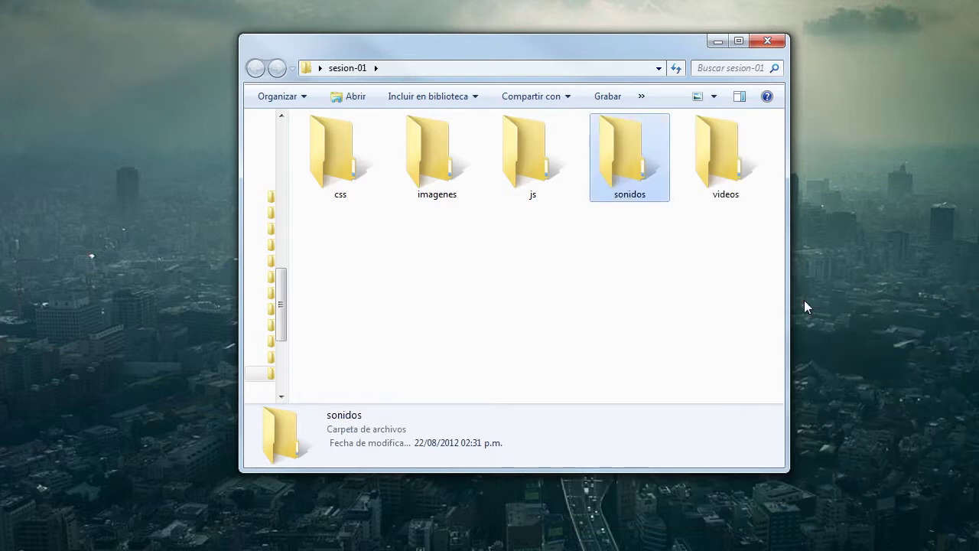
Step: Create one more new folder and type the name pdf
right_click(564, 285)
mouse_move(631, 511)
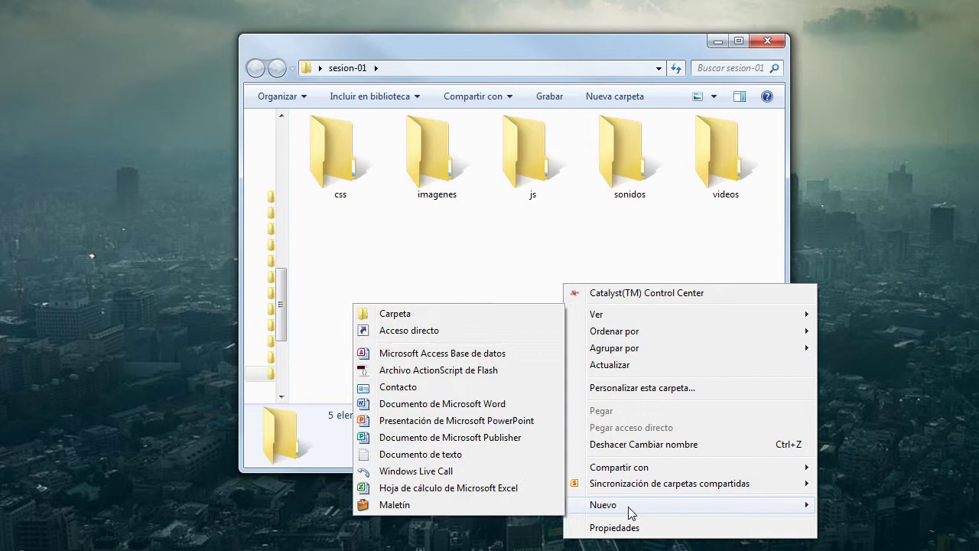
click(404, 315)
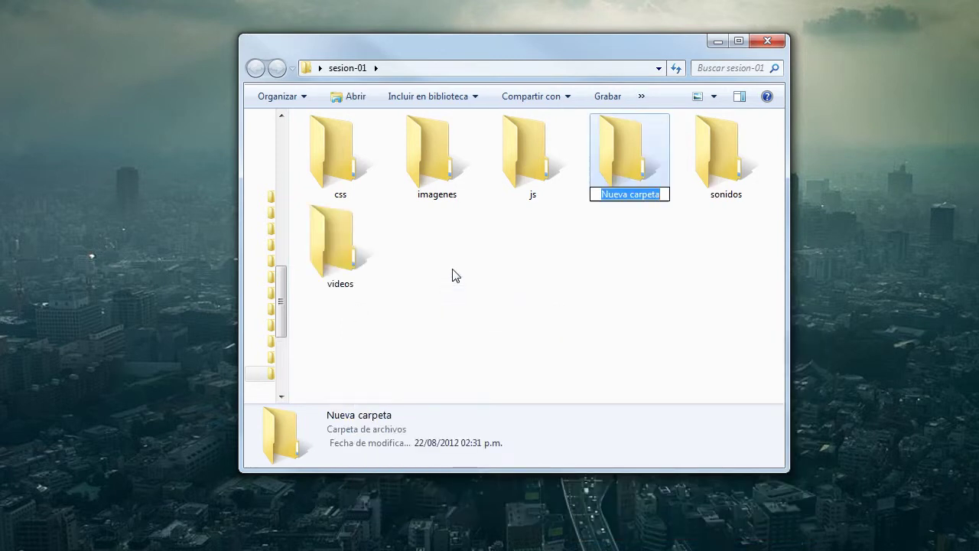
text(p)
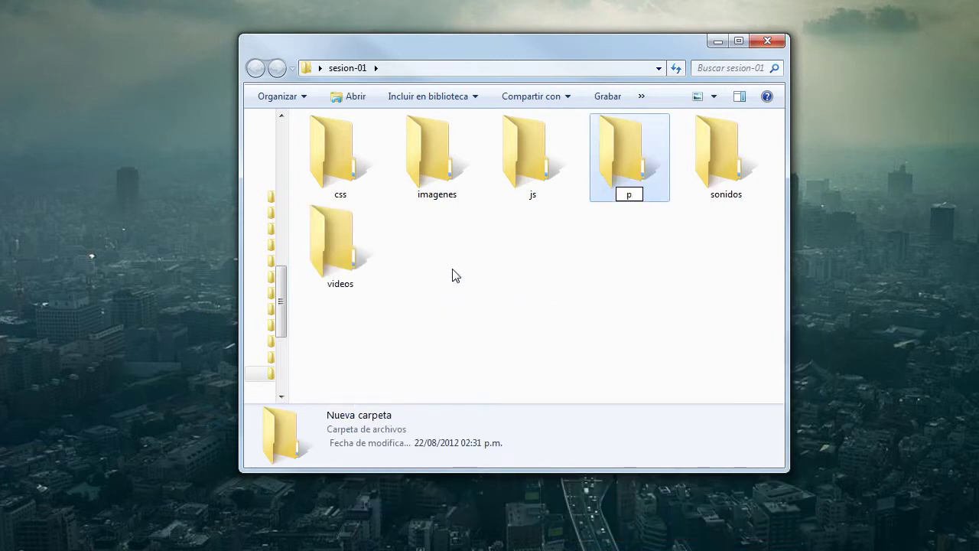
text(df)
Step: Confirm the pdf folder name, then scroll through the IDAT Extensión home page in Chrome
key(Return)
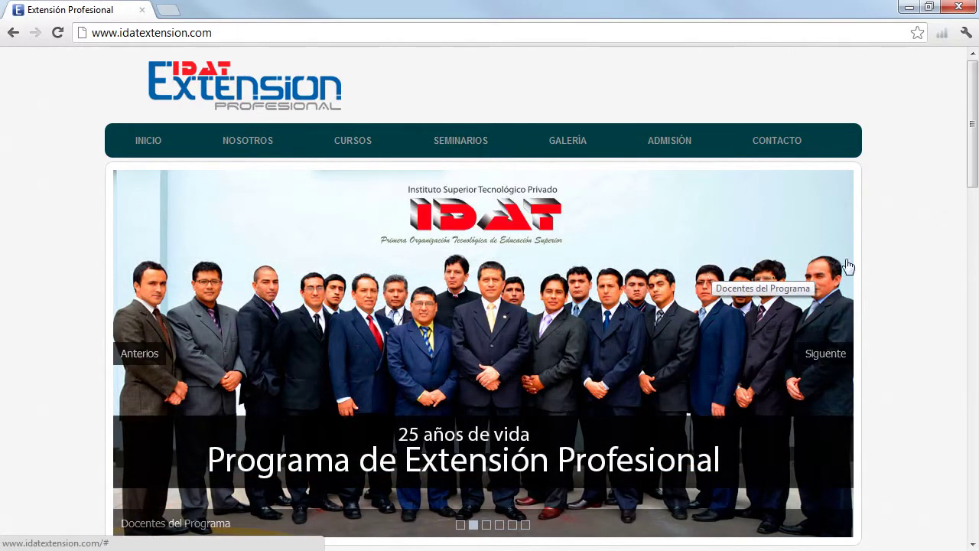
scroll(921, 287, down, 1)
scroll(921, 288, down, 10)
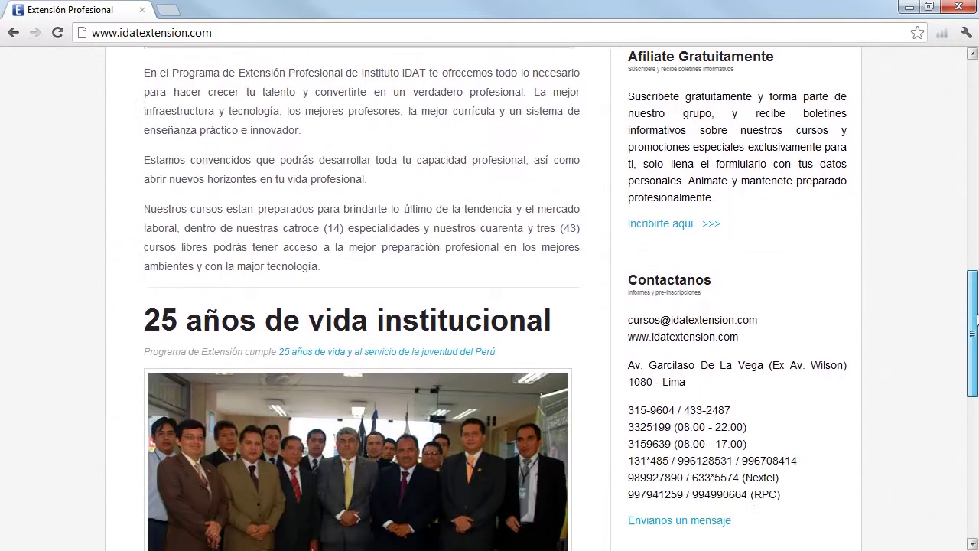
drag(976, 320, 972, 143)
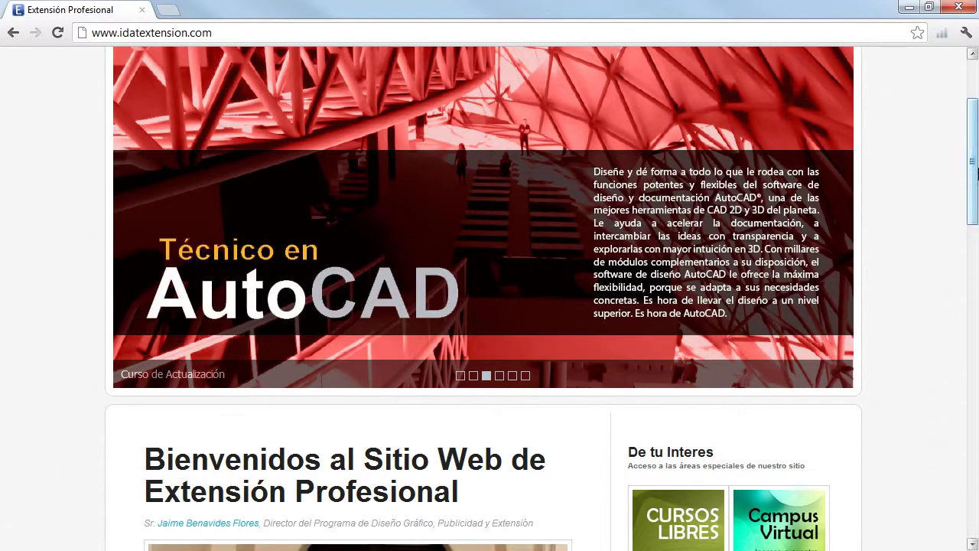
scroll(972, 141, up, 2)
scroll(972, 140, down, 1)
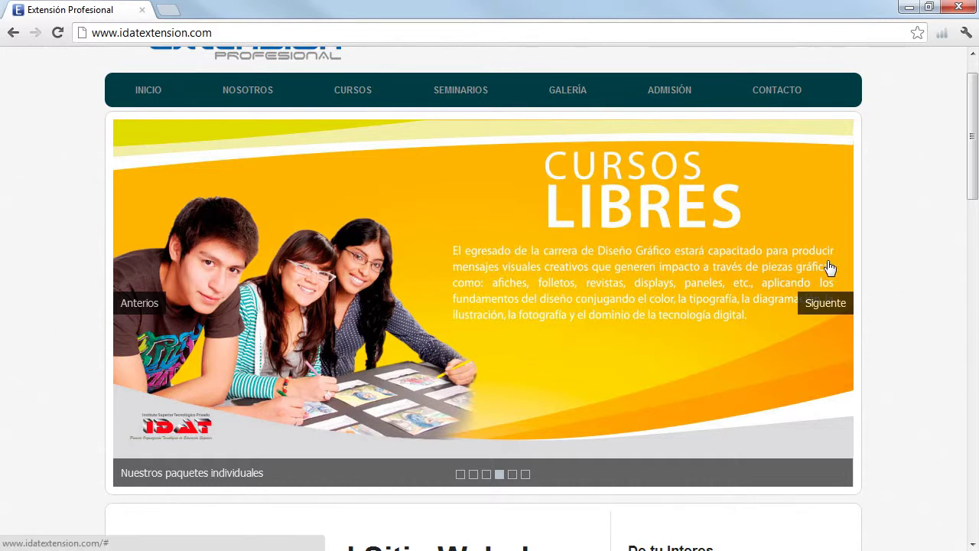
mouse_move(352, 98)
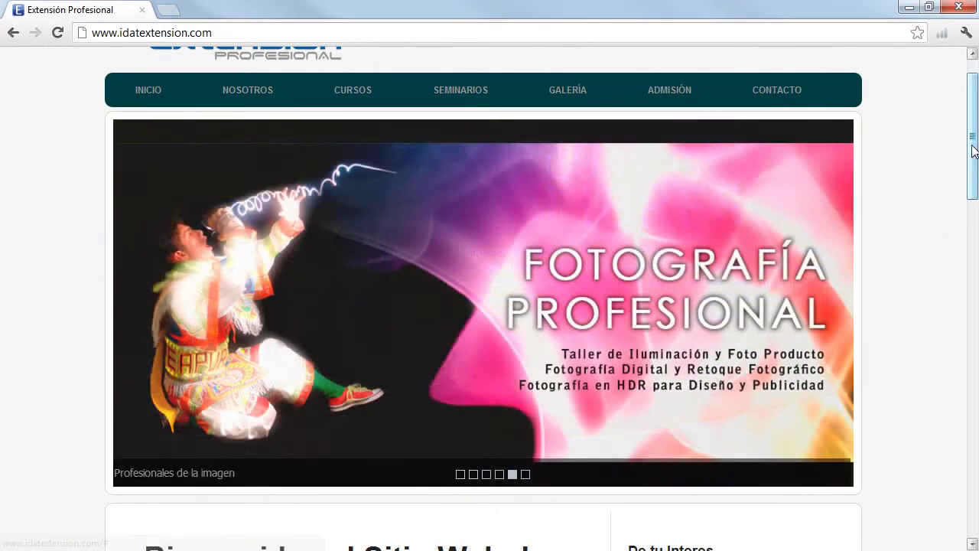
mouse_move(973, 136)
mouse_down()
mouse_move(975, 231)
mouse_move(974, 135)
mouse_up()
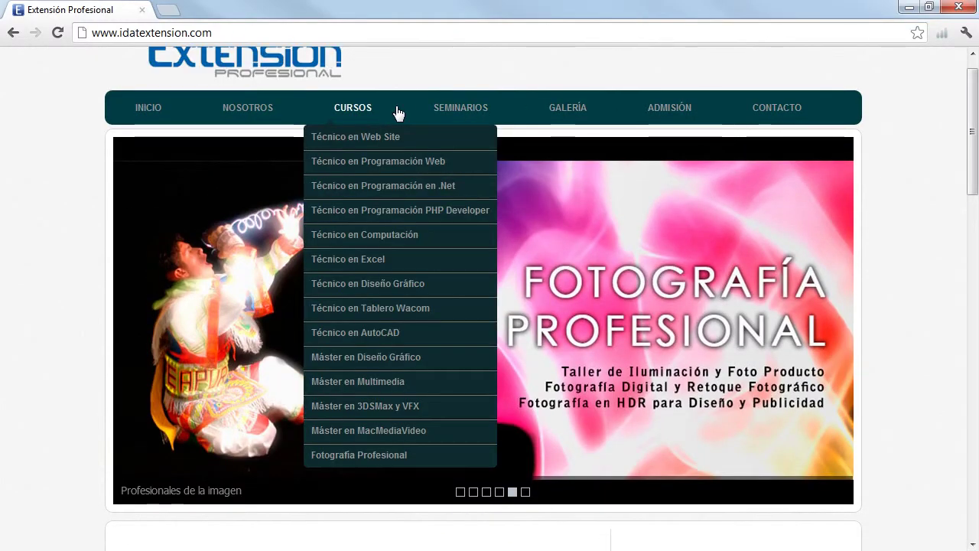
Step: Open the GALERÍA page and the Conferencia Conexión Cultural 2010 photo gallery
click(565, 112)
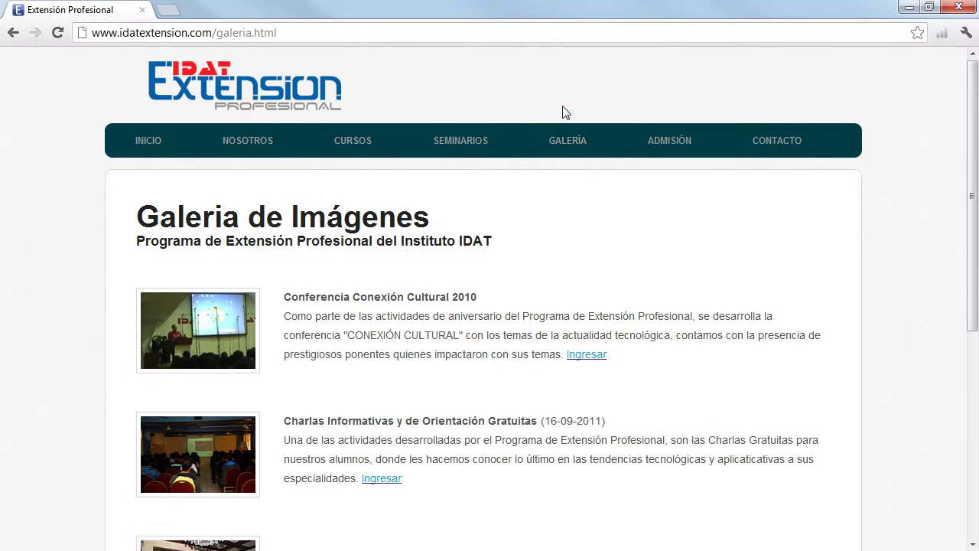
drag(971, 135, 977, 196)
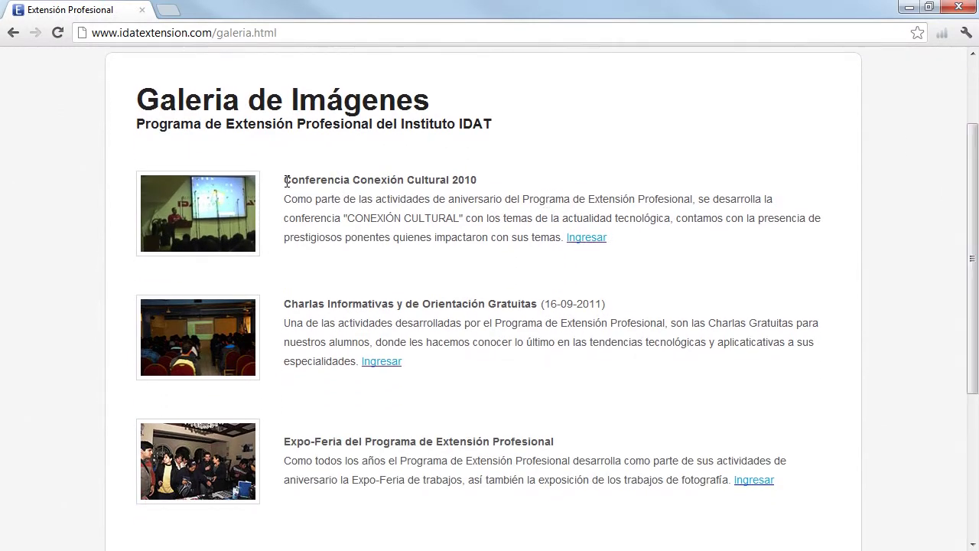
drag(285, 181, 482, 179)
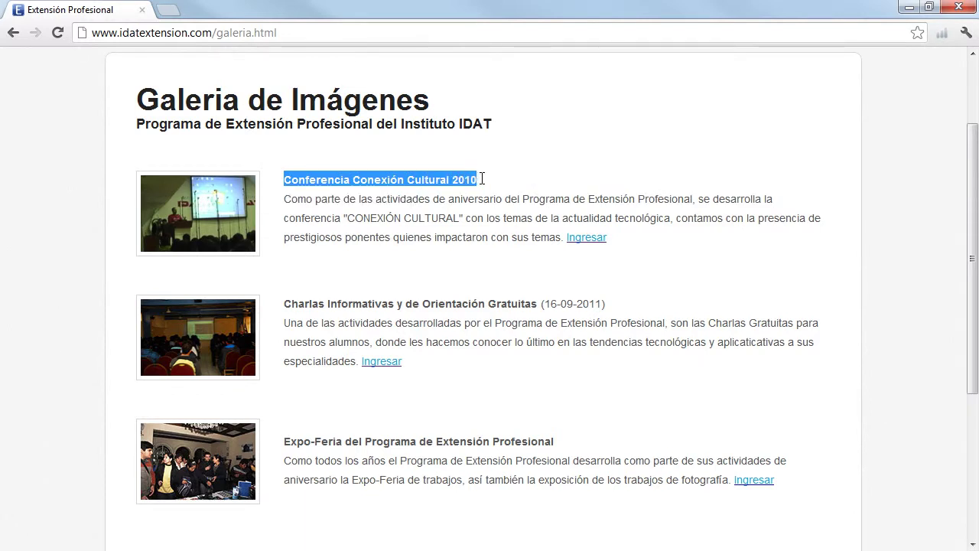
click(120, 212)
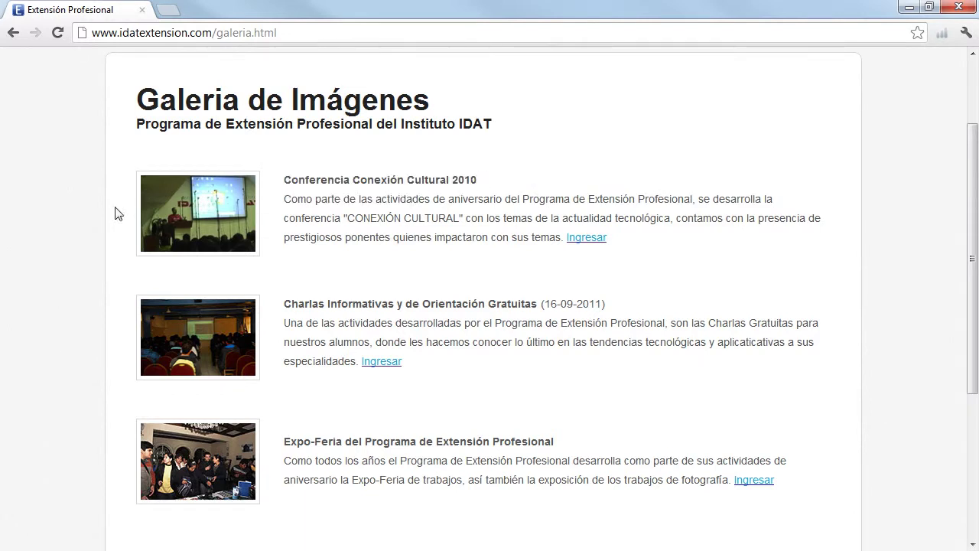
click(217, 212)
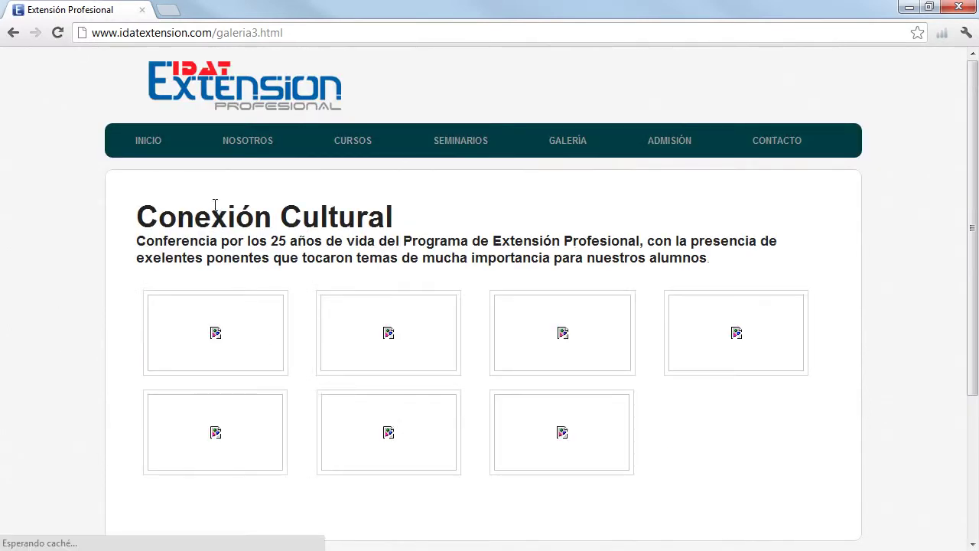
scroll(217, 212, down, 2)
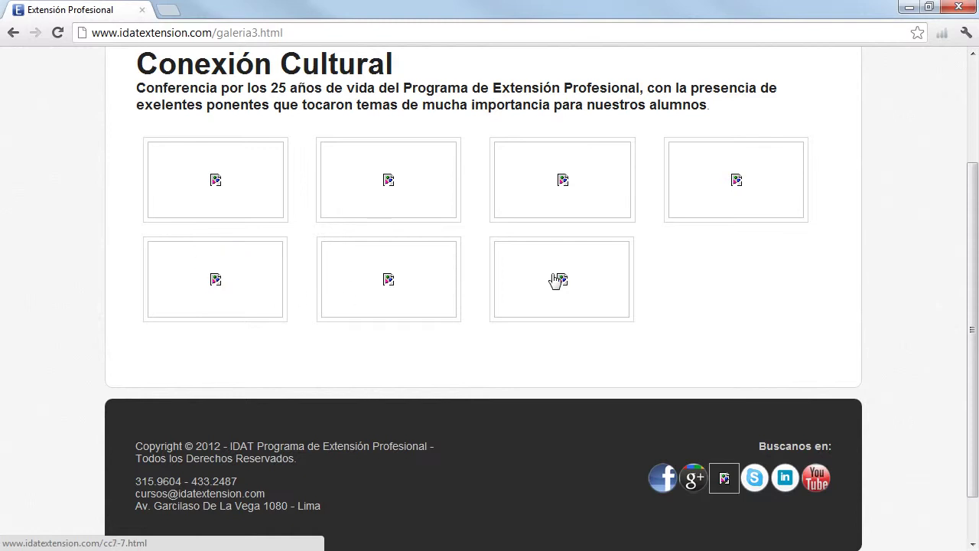
scroll(704, 343, up, 2)
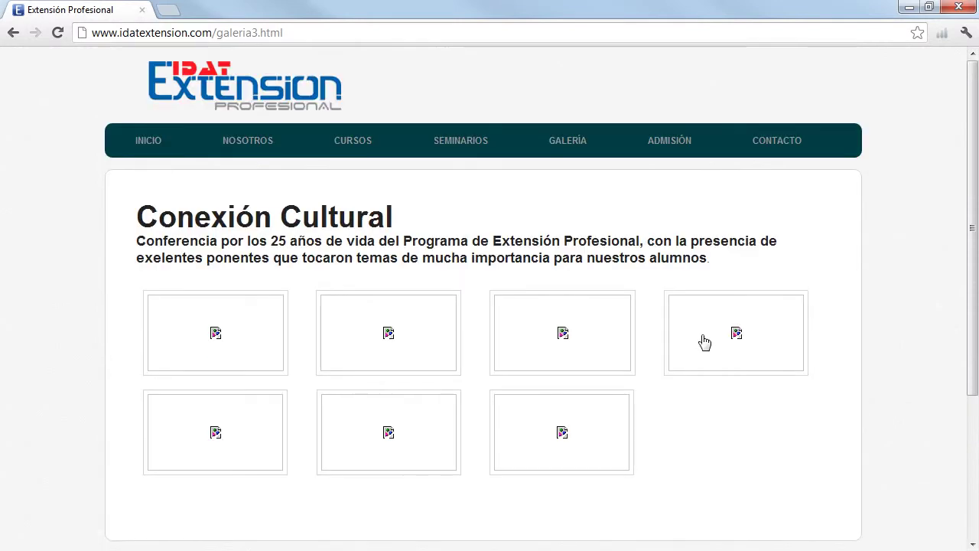
Step: Go to CURSOS > Técnico en Web Site and open its 'Versión impresa' curriculum
mouse_move(350, 150)
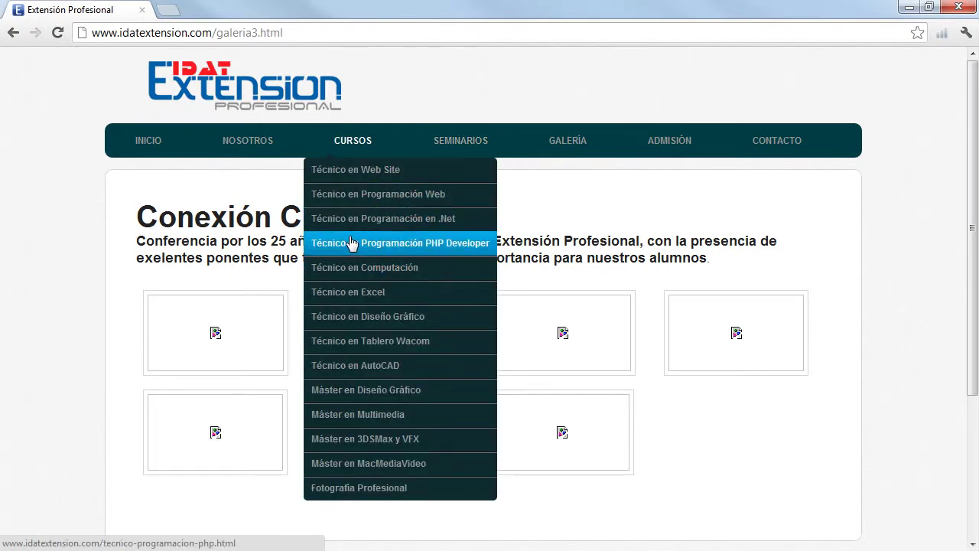
click(387, 179)
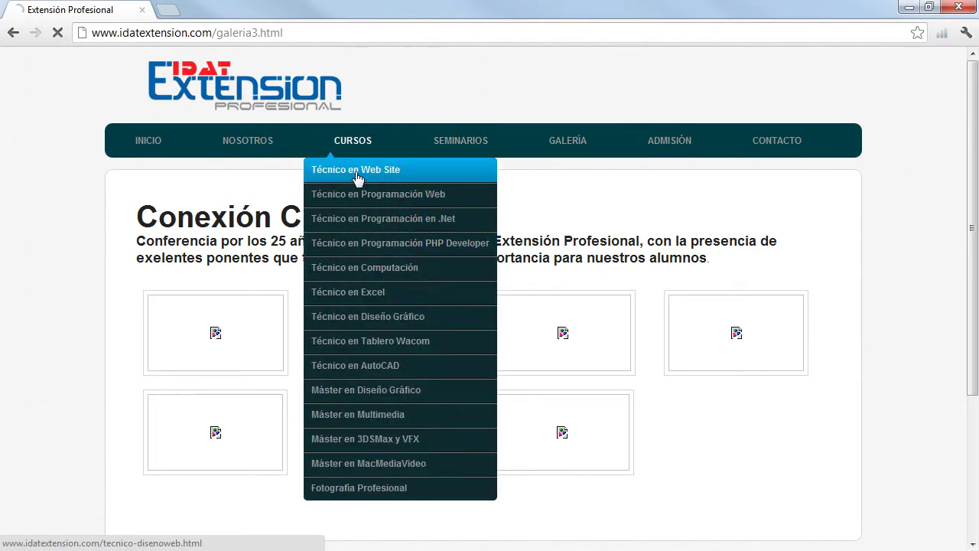
scroll(366, 255, down, 5)
scroll(366, 254, down, 2)
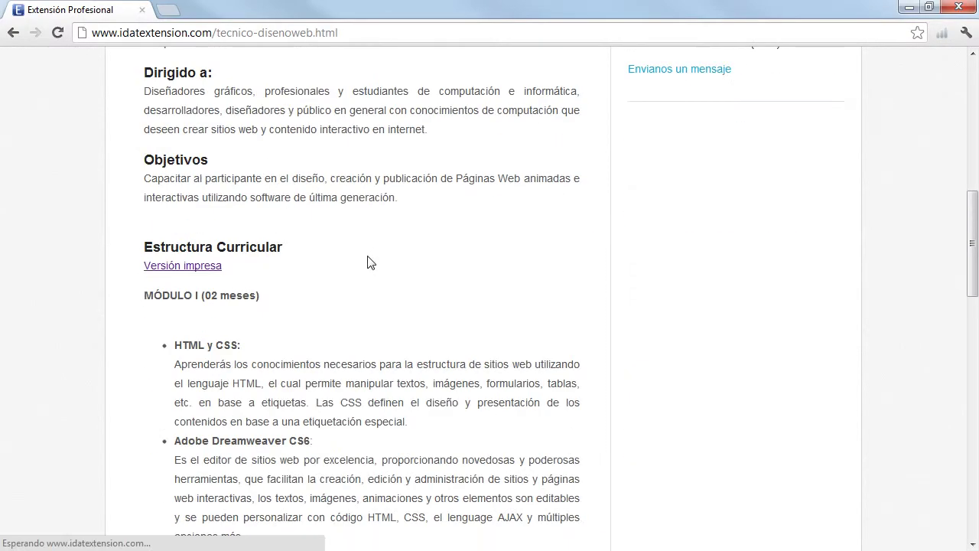
click(178, 269)
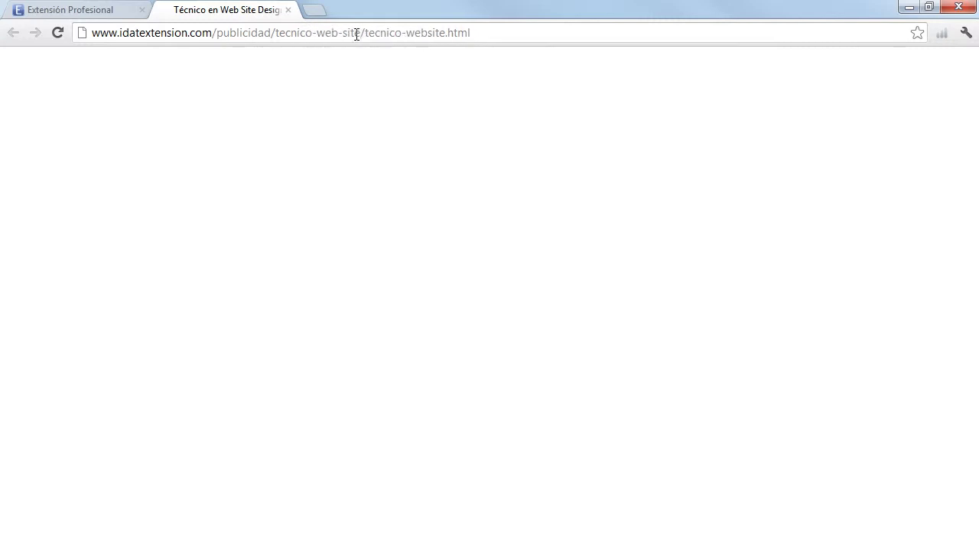
Step: Highlight the publicidad, tecnico-web-site and tecnico-website parts of the brochure URL
drag(276, 37, 373, 35)
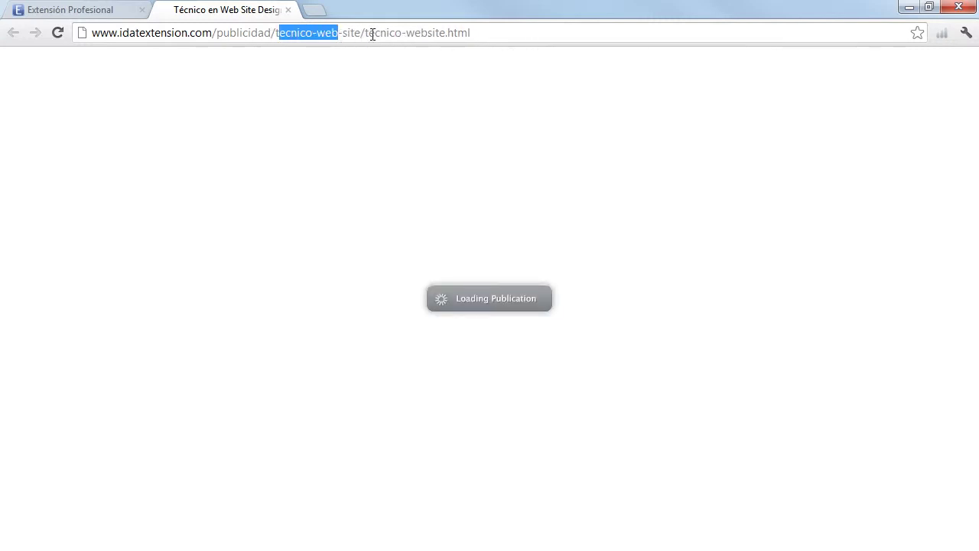
click(361, 32)
drag(445, 32, 367, 34)
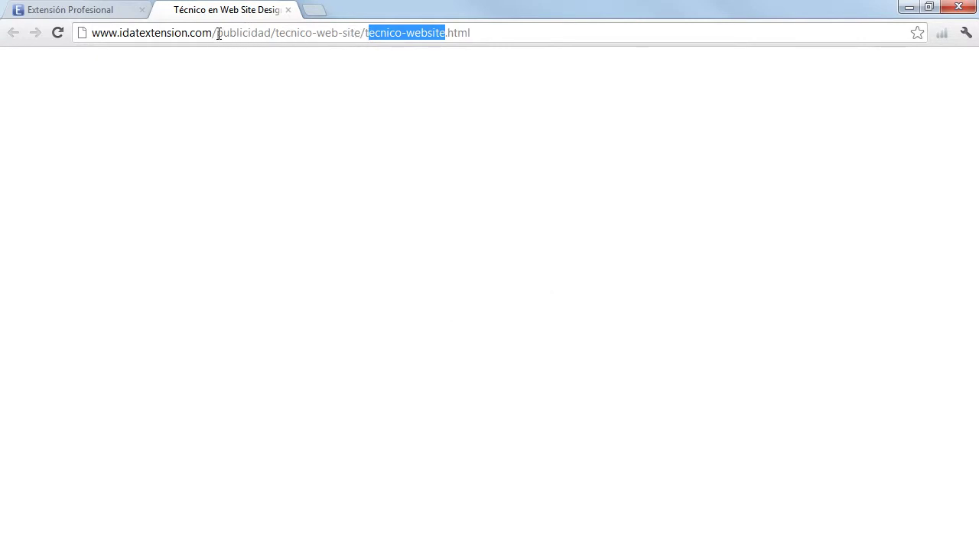
drag(217, 33, 273, 35)
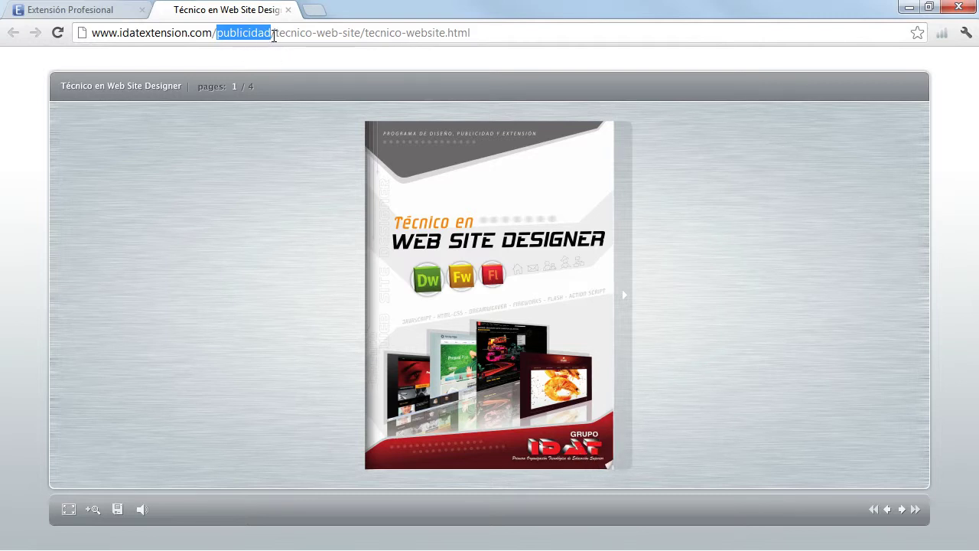
drag(273, 35, 361, 35)
Step: Flip the brochure to pages 2-3, then close its tab
click(479, 440)
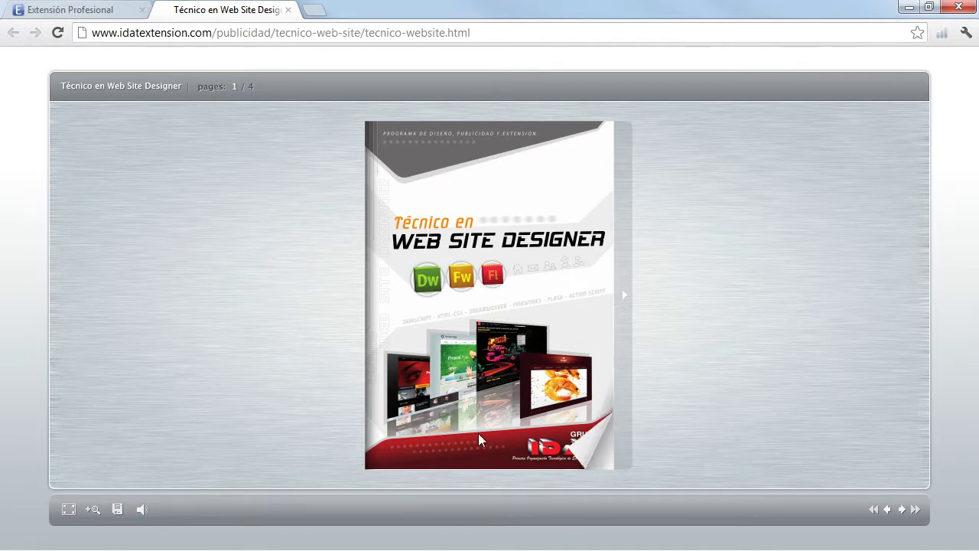
click(479, 440)
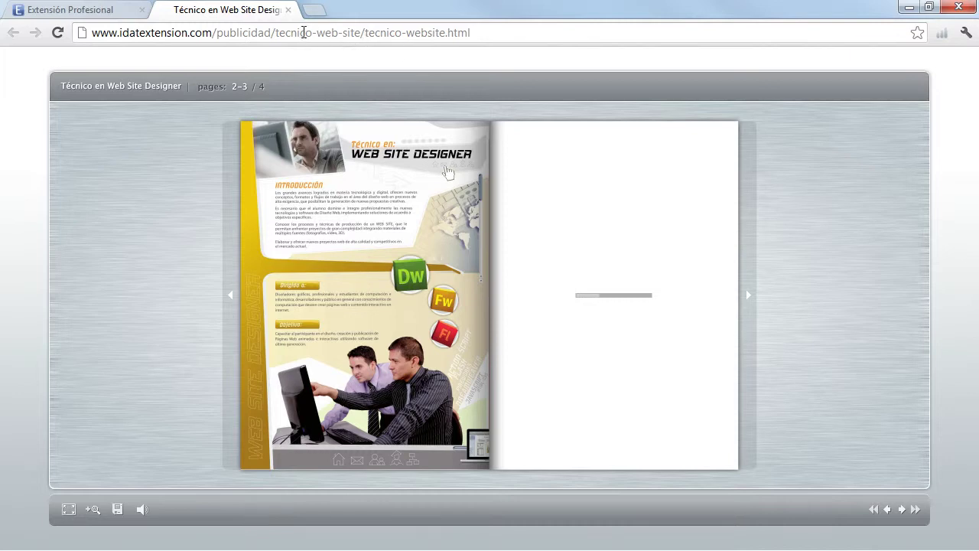
click(289, 11)
scroll(459, 255, down, 3)
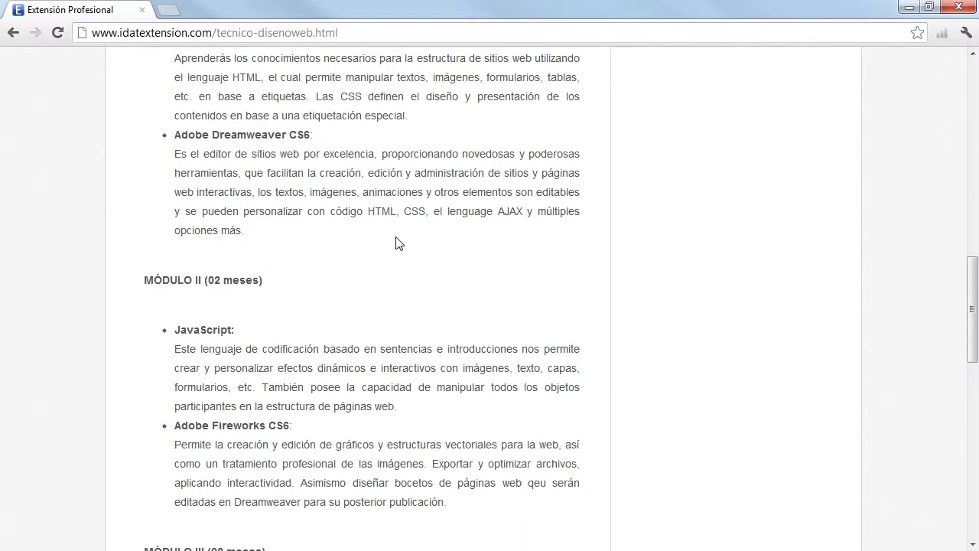
scroll(397, 242, up, 10)
right_click(363, 181)
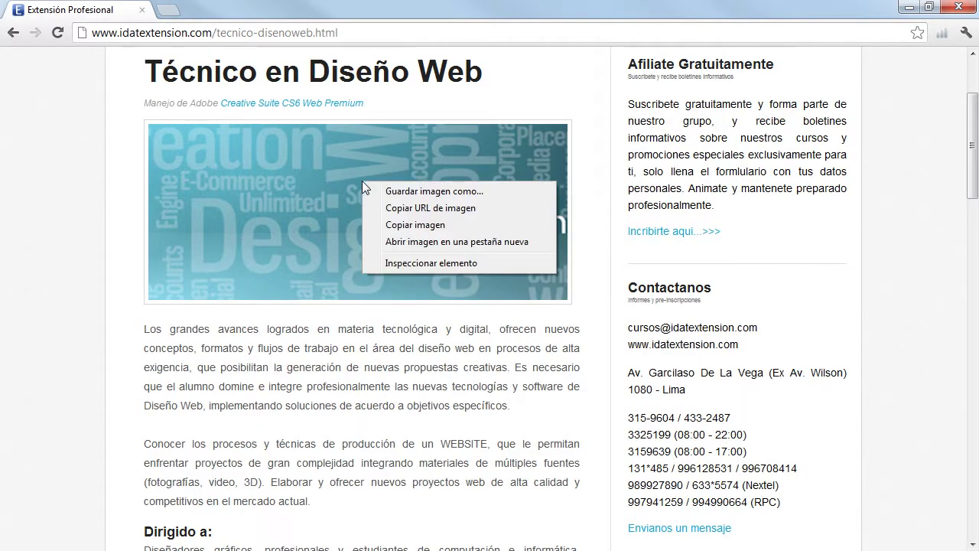
click(420, 264)
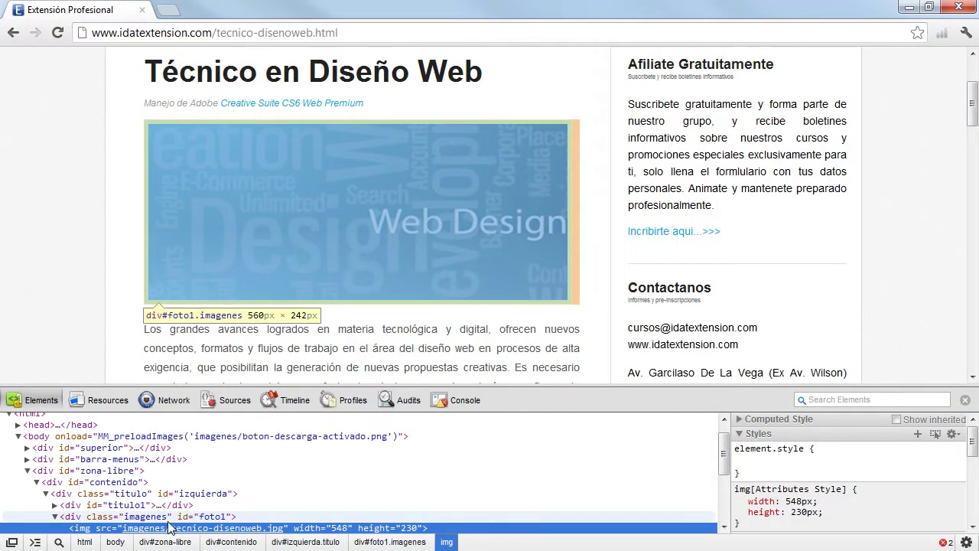
scroll(173, 527, down, 2)
mouse_move(130, 458)
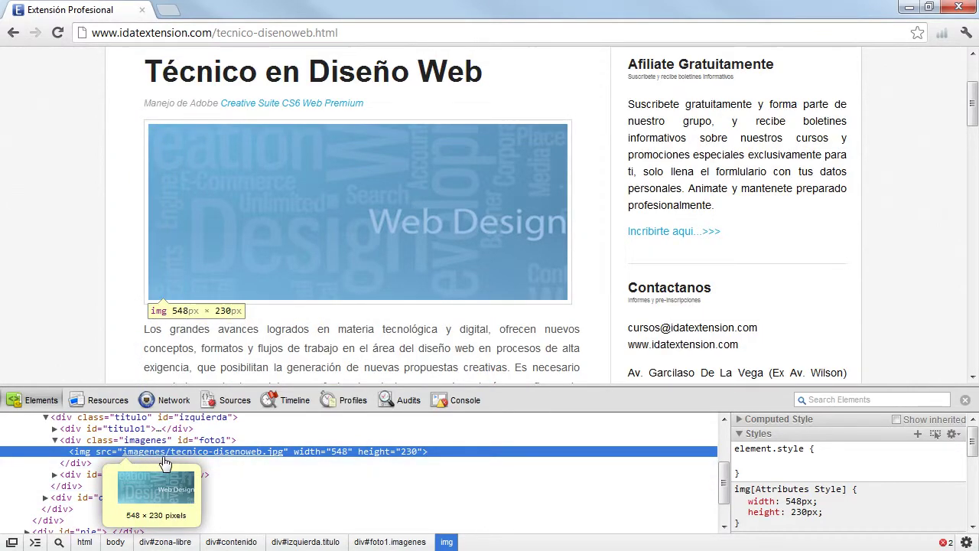
click(966, 400)
right_click(305, 202)
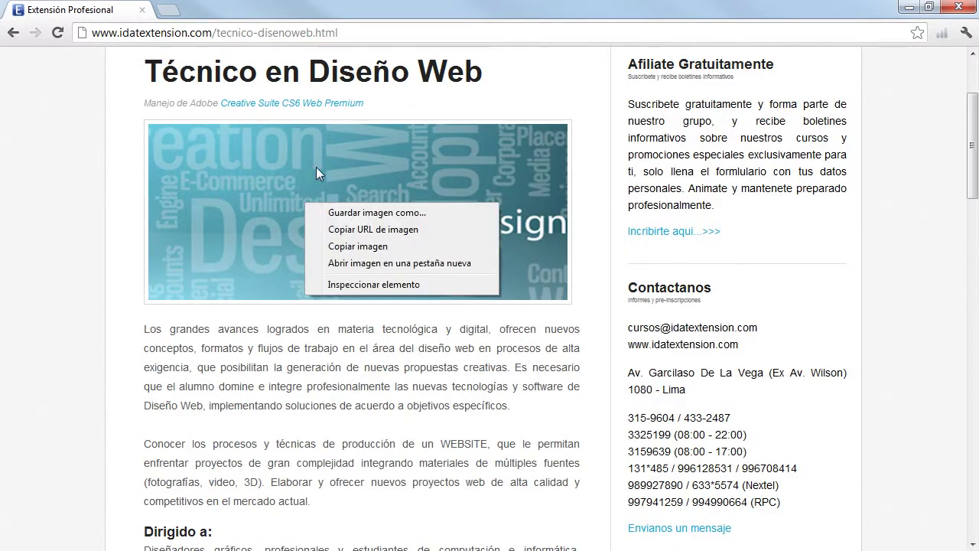
click(244, 36)
drag(215, 36, 356, 36)
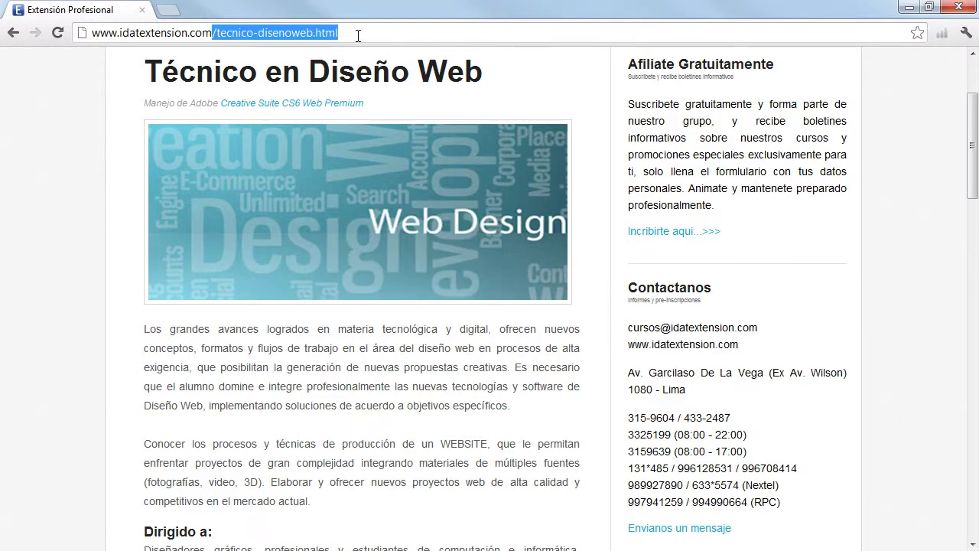
Step: Replace the page path with /imagenes to load the site's image folder listing
key(BackSpace)
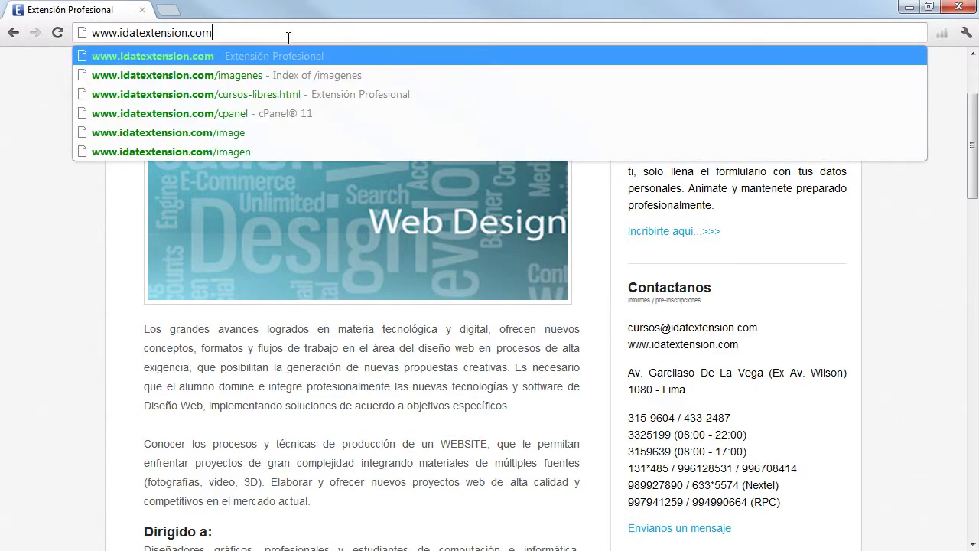
text(/imagenes)
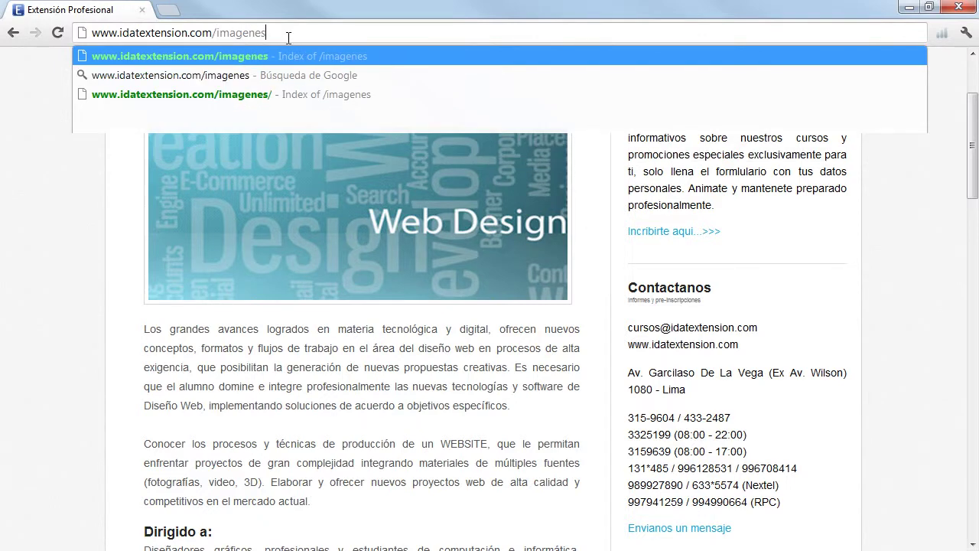
key(Return)
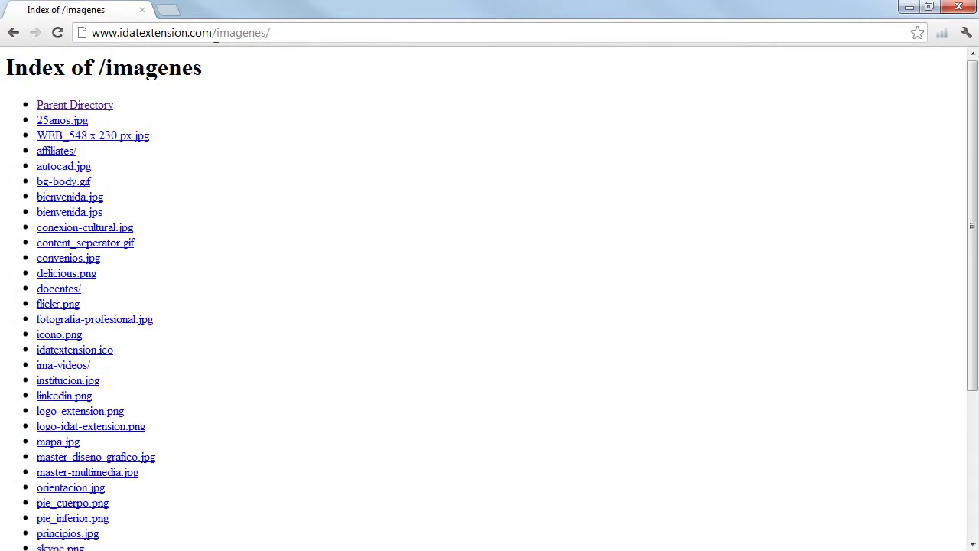
drag(213, 33, 263, 33)
scroll(134, 118, down, 3)
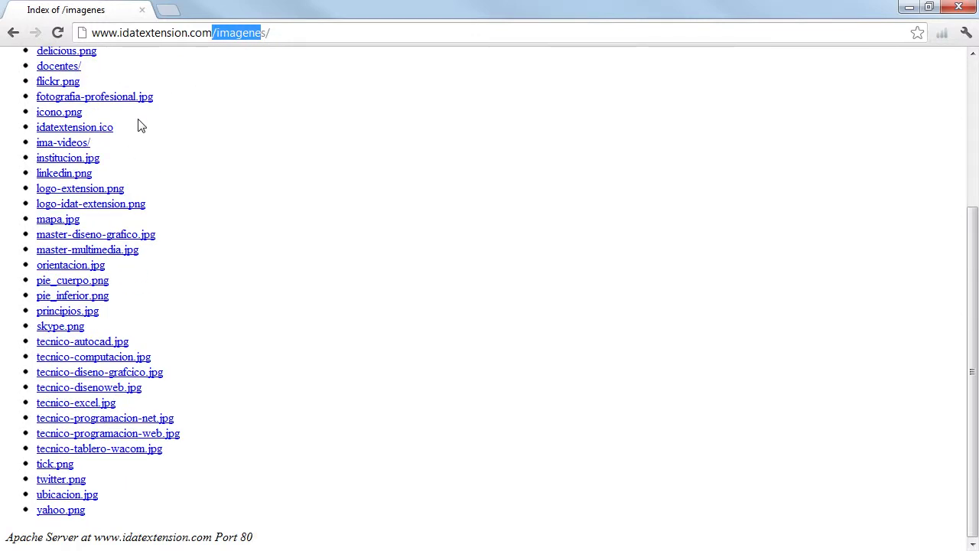
Step: Preview institucion.jpg and mapa.jpg, returning to the listing, then select imagenes/ in the address
click(71, 161)
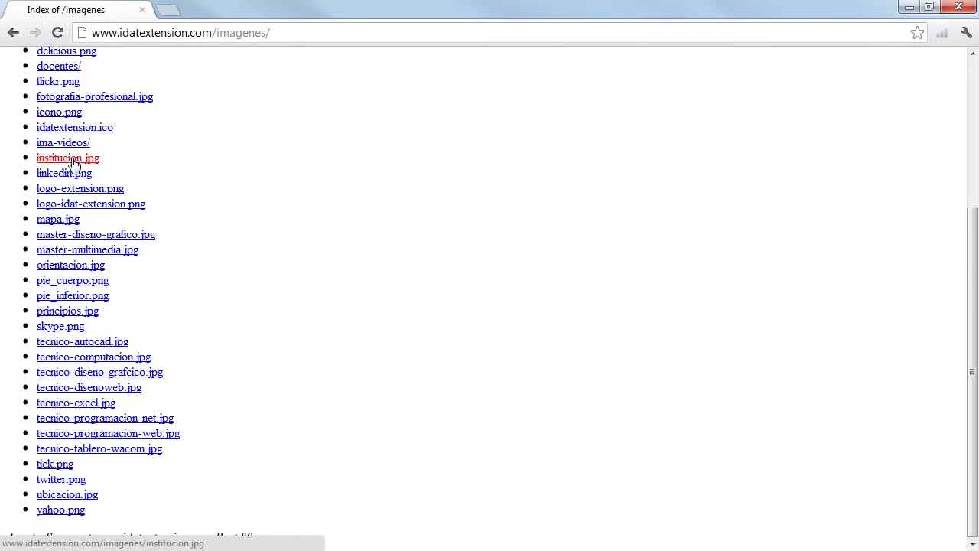
click(13, 33)
click(54, 225)
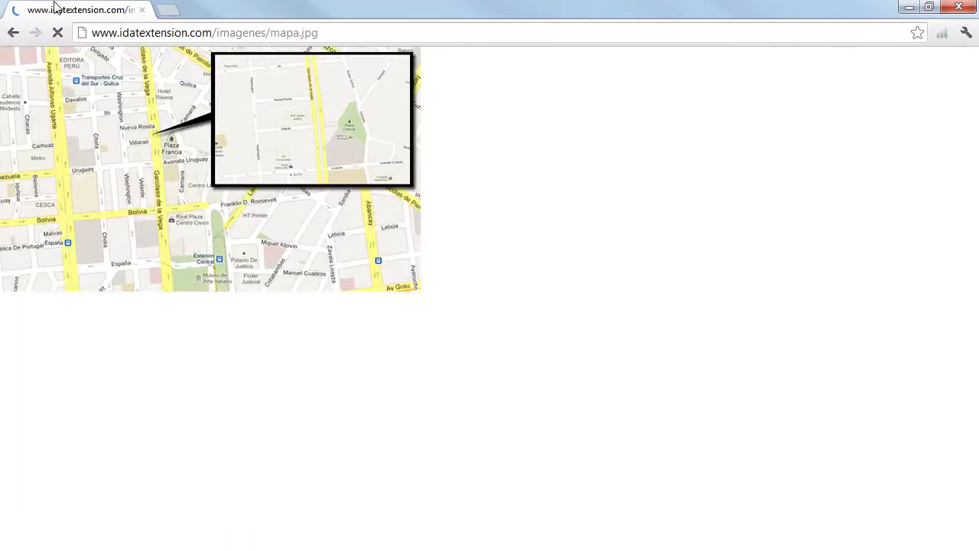
click(13, 33)
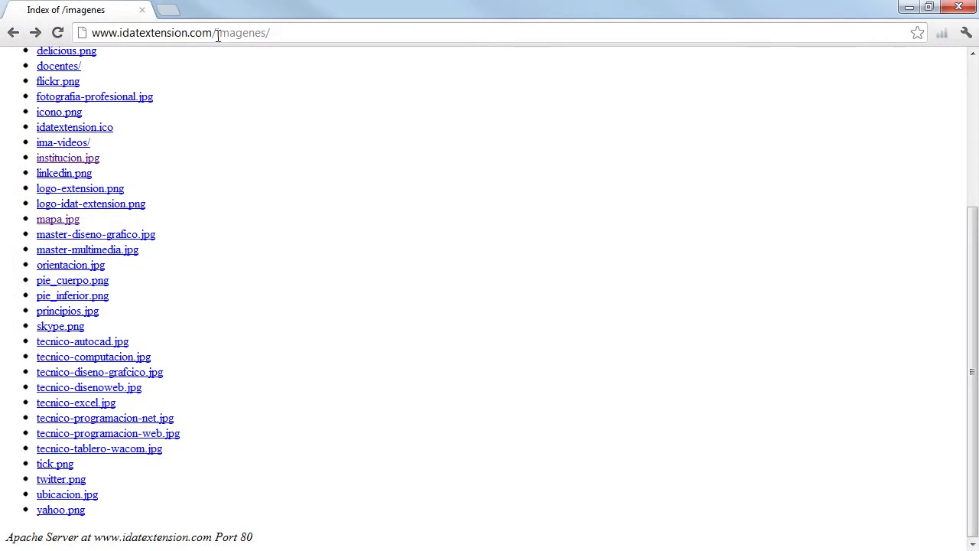
drag(218, 34, 278, 33)
Step: Load the /css folder listing, then change the address to /publicidad
text(css)
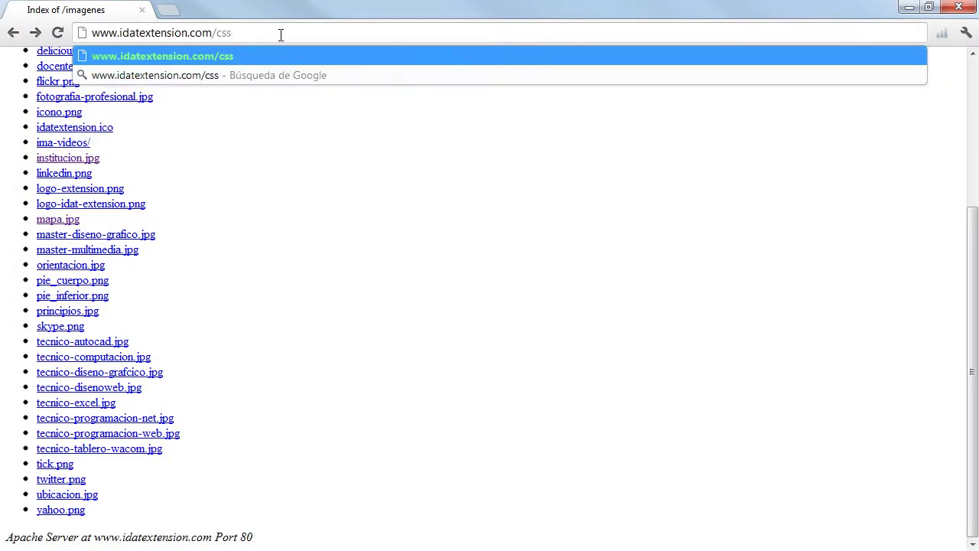
key(Return)
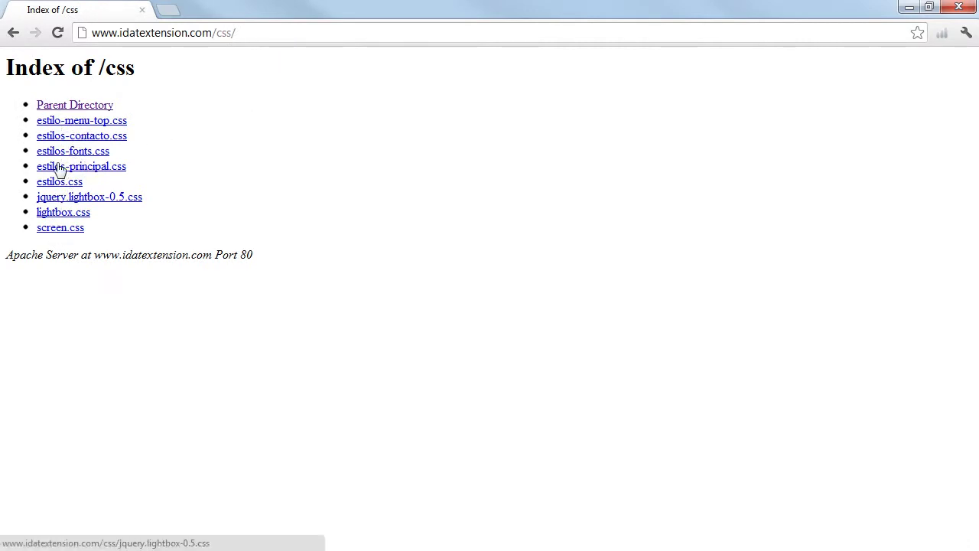
click(218, 41)
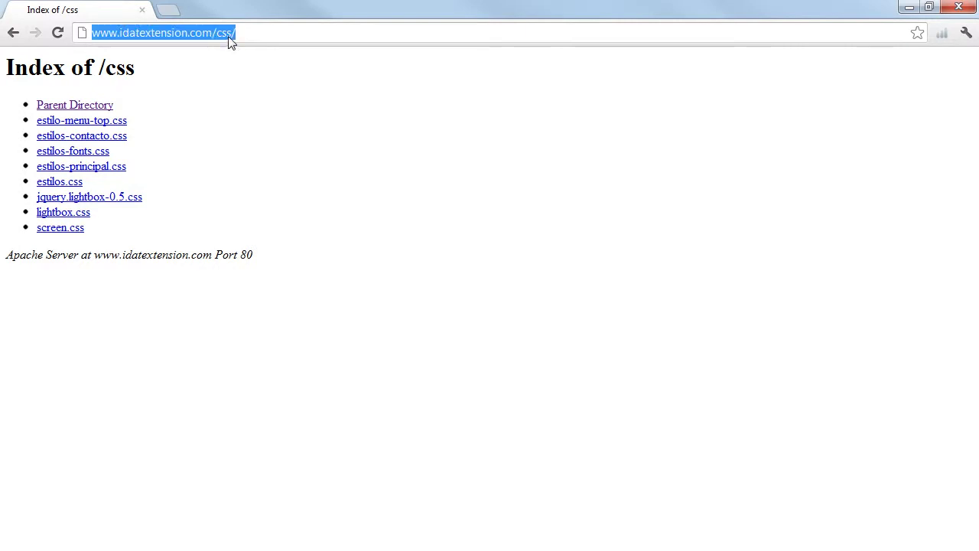
click(238, 34)
drag(238, 34, 219, 40)
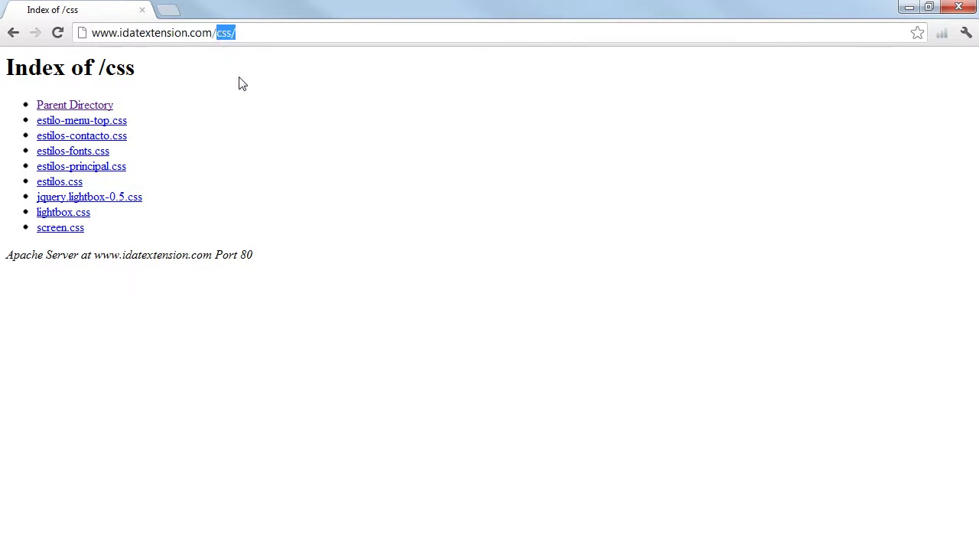
text(p)
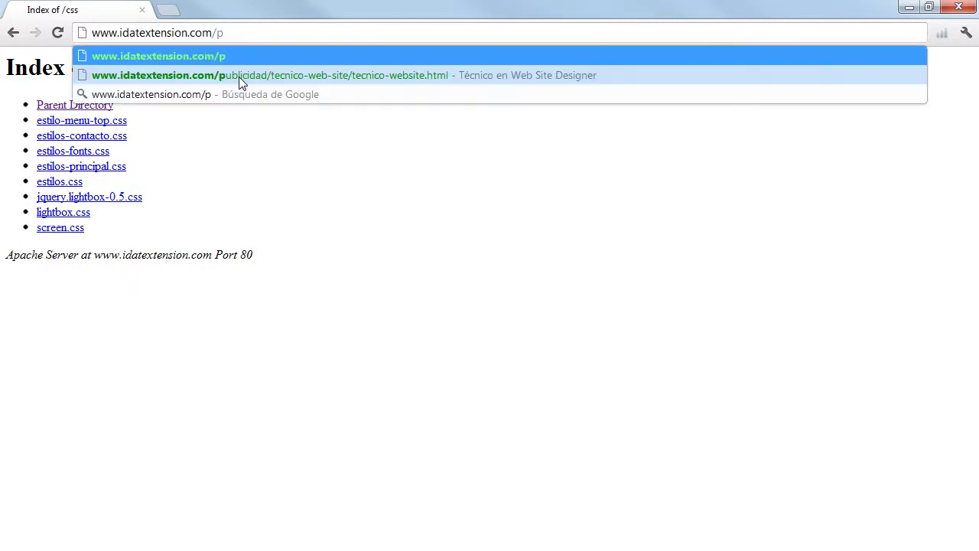
text(ublicidad)
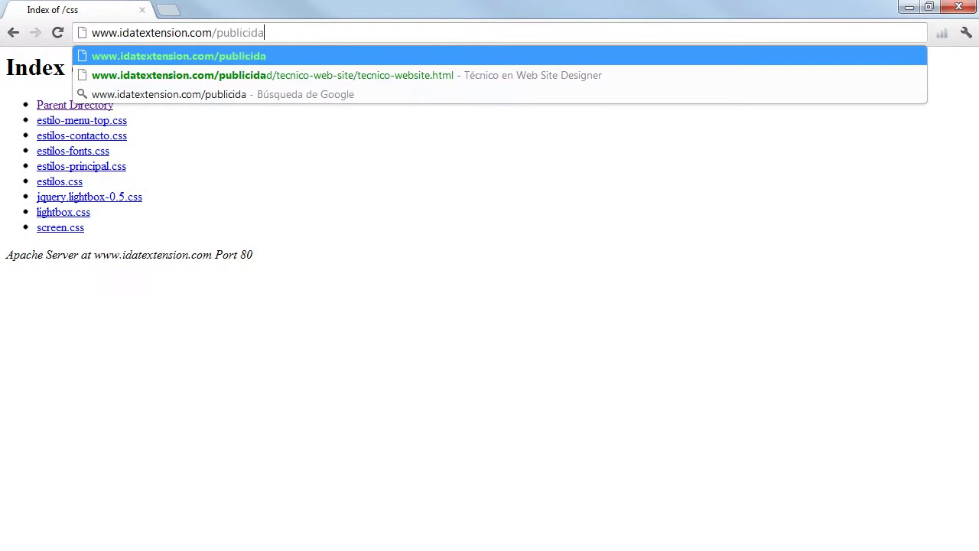
key(Return)
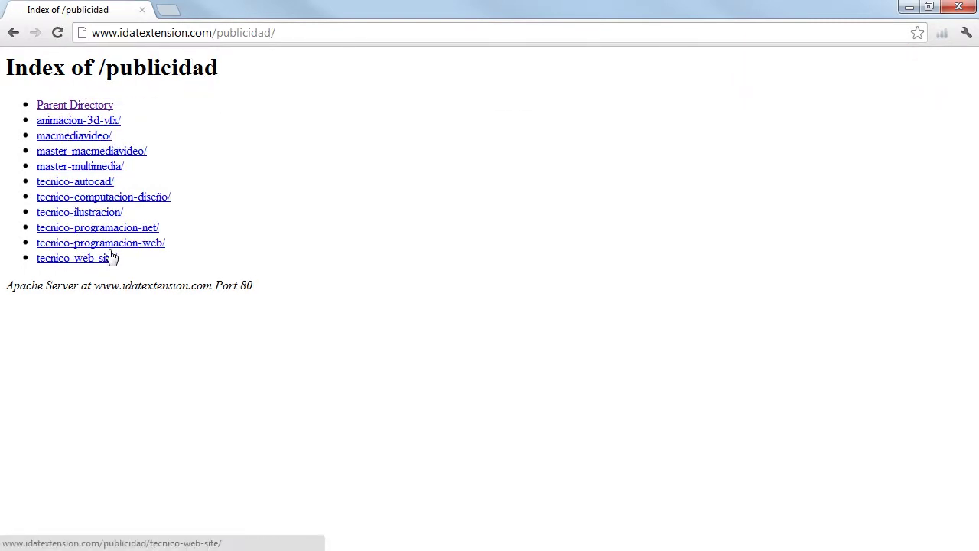
Step: Open the tecnico-autocad folder and its movie.swf flipbook, then go back
click(80, 183)
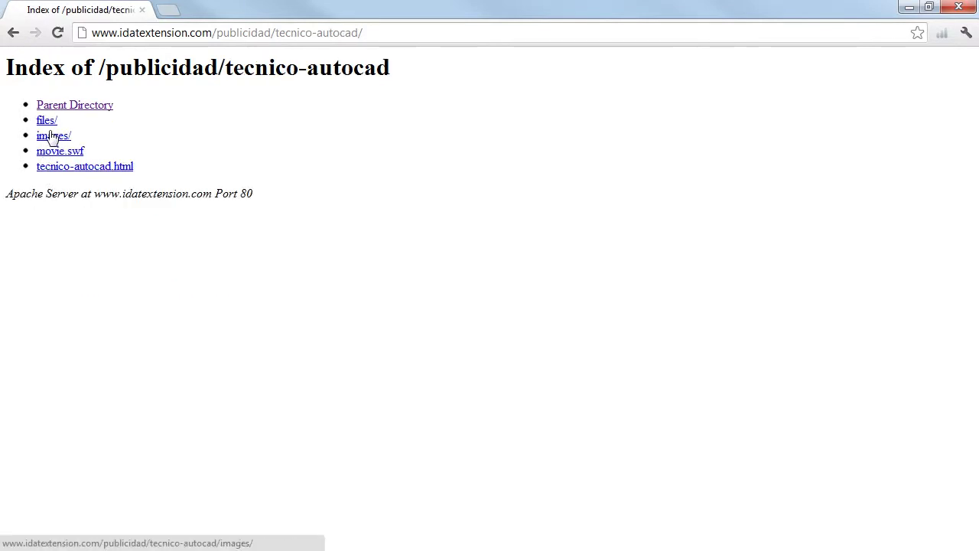
click(63, 153)
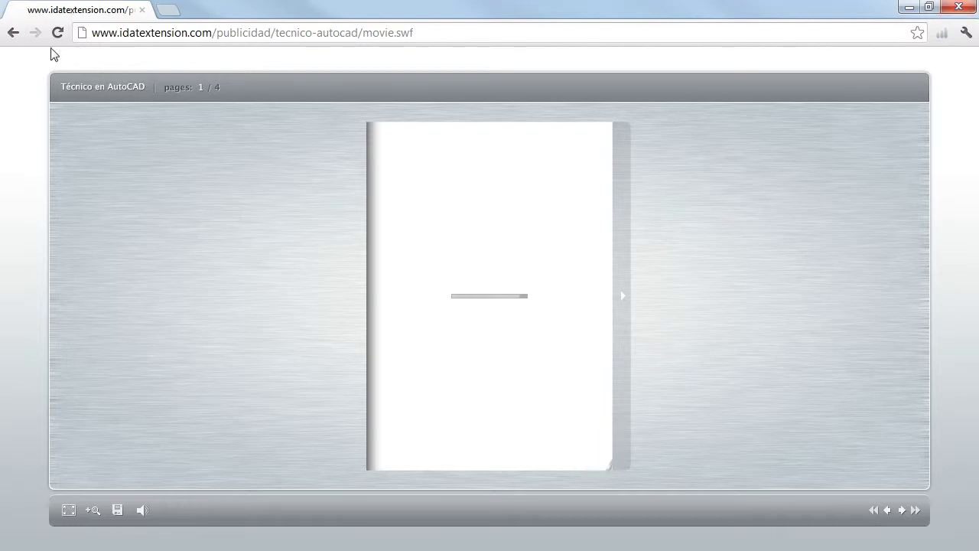
click(14, 33)
Step: Load the site's home page, scroll through it, and minimize Chrome
drag(212, 34, 420, 35)
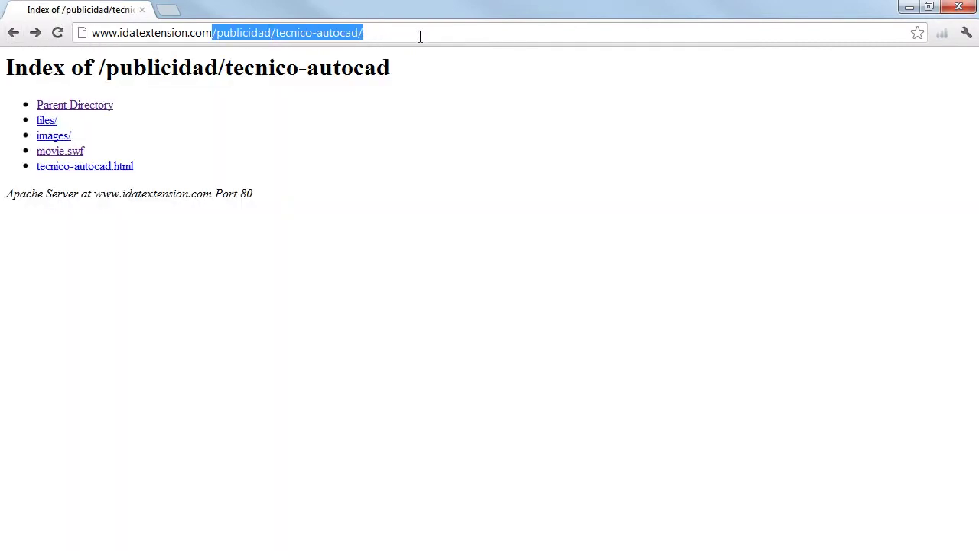
key(BackSpace)
key(Return)
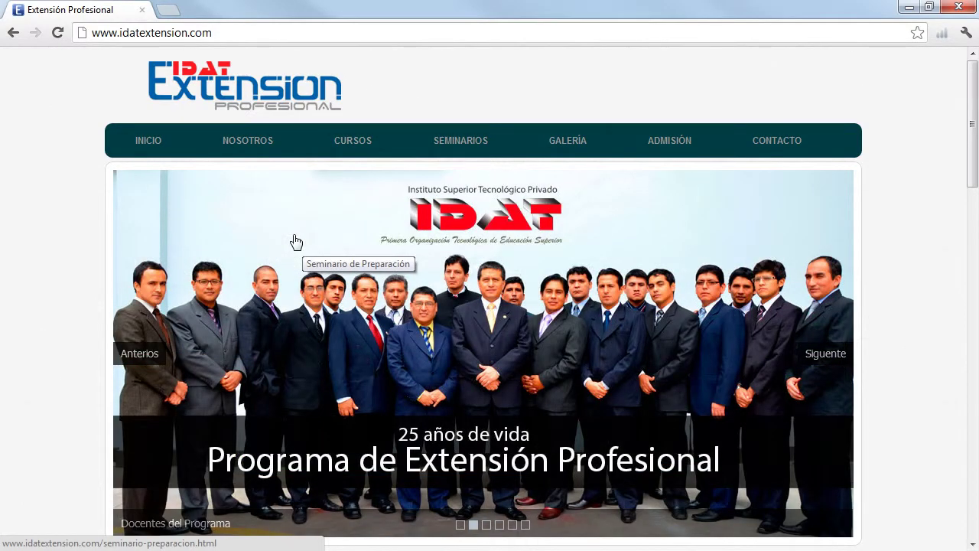
scroll(299, 252, down, 7)
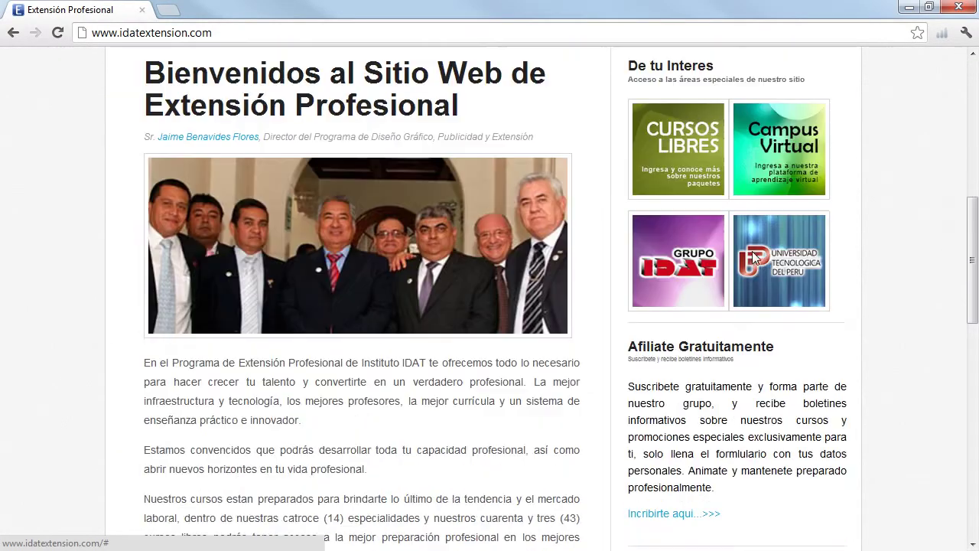
scroll(516, 423, down, 4)
scroll(510, 414, up, 10)
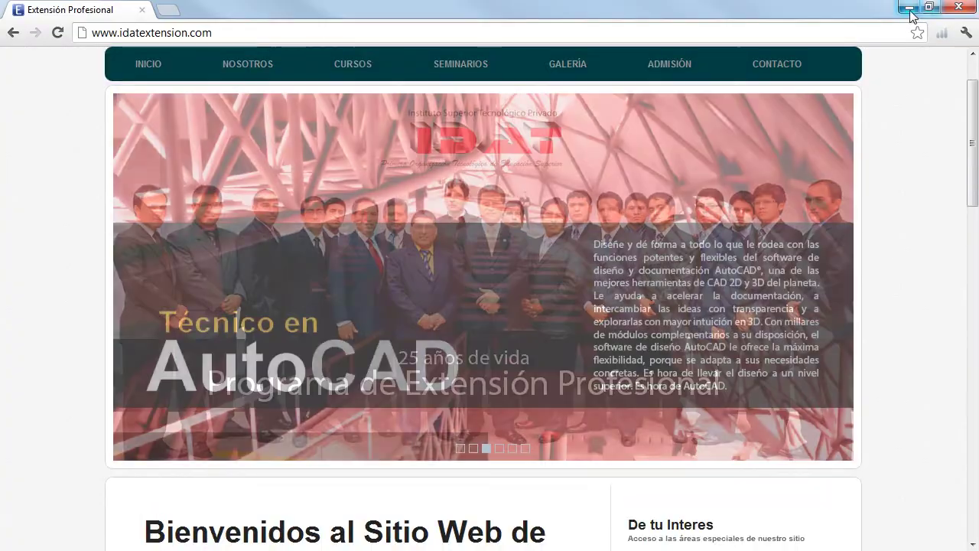
click(909, 10)
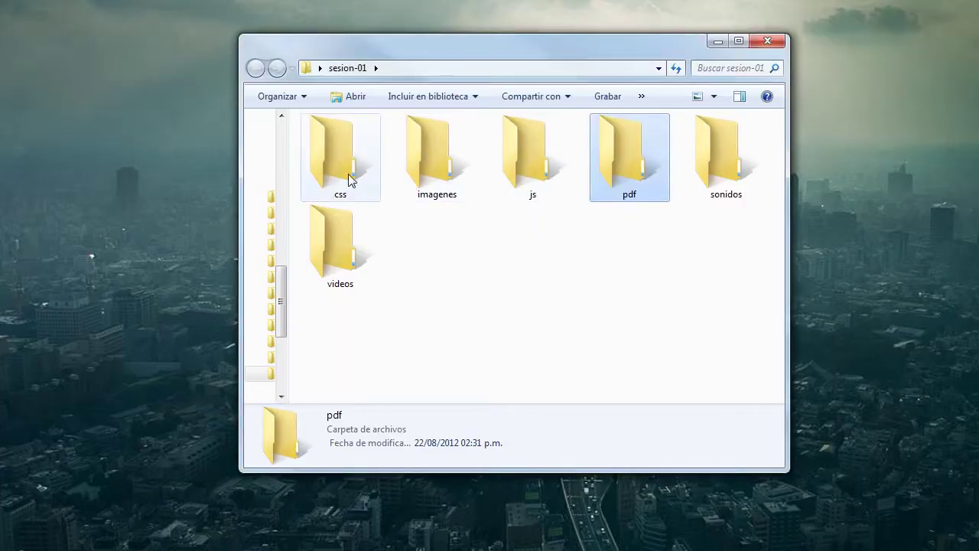
Step: Shrink the sesion-01 window and move the desktop sesion-01 icon to the upper right
click(625, 258)
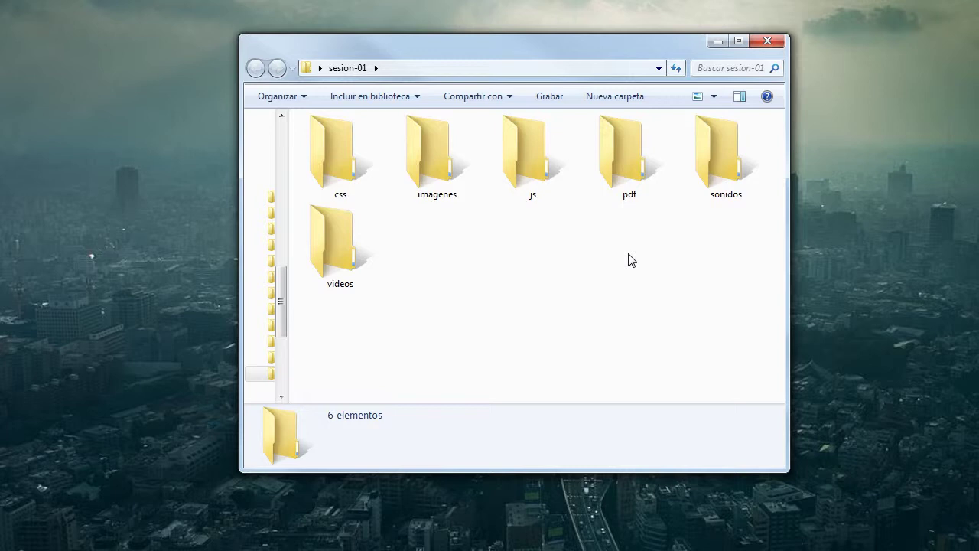
drag(582, 44, 456, 49)
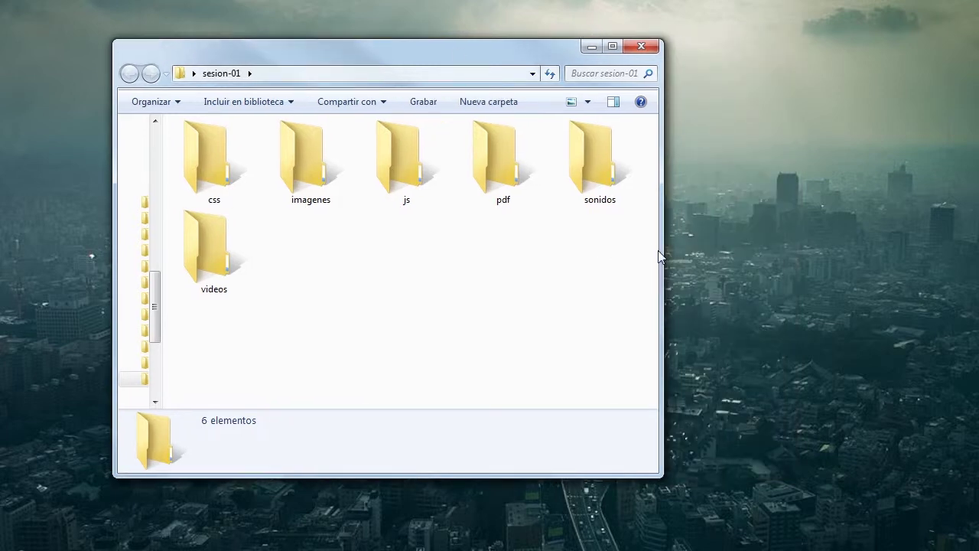
drag(661, 248, 428, 248)
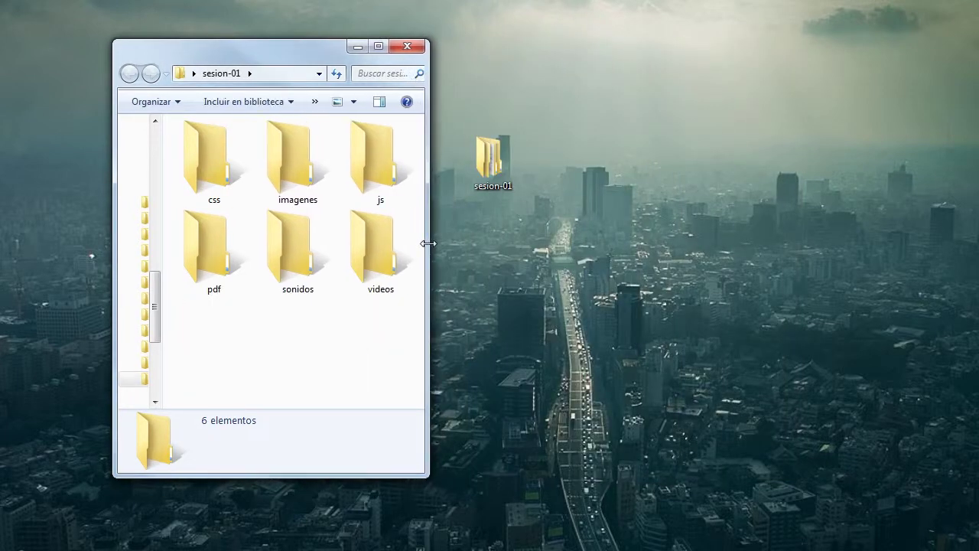
drag(494, 161, 675, 90)
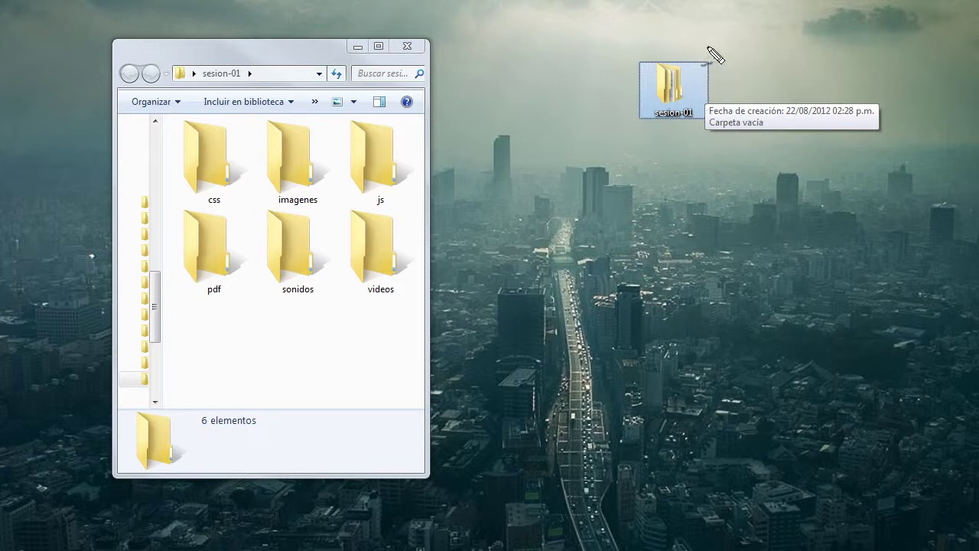
Step: Annotate the desktop folder, clear the annotations, then shorten and close the folder window
mouse_move(713, 48)
mouse_down()
mouse_move(612, 59)
mouse_move(684, 158)
mouse_move(719, 57)
mouse_up()
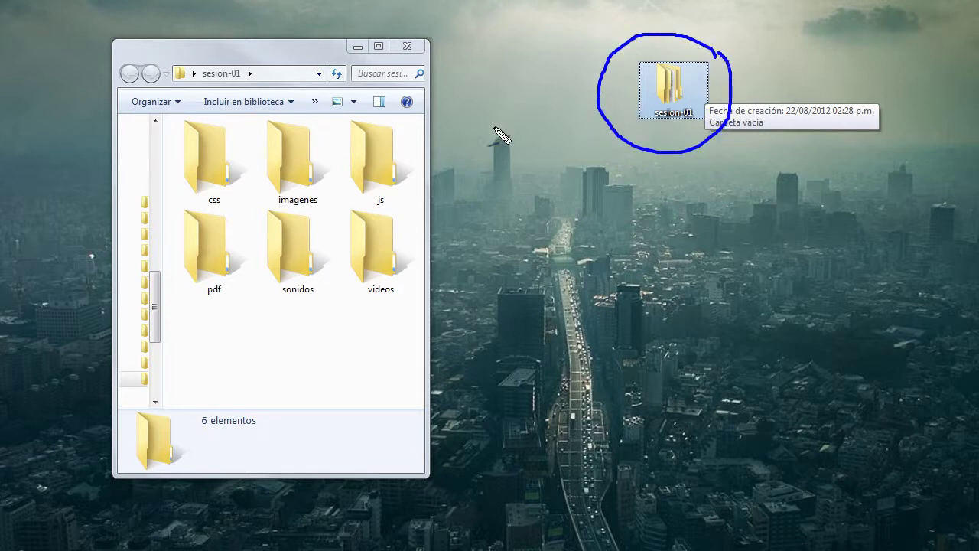
mouse_move(429, 154)
mouse_down()
mouse_move(574, 105)
mouse_move(576, 113)
mouse_up()
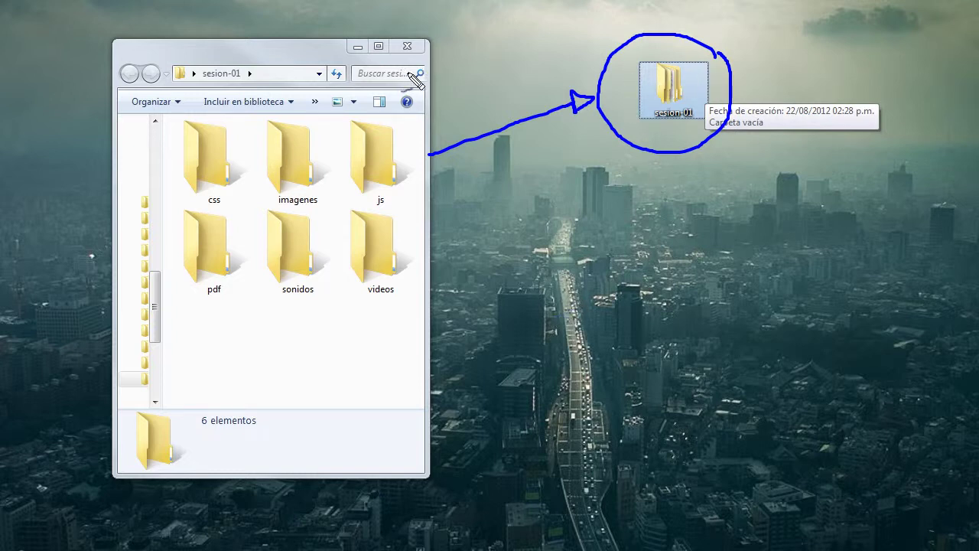
key(Escape)
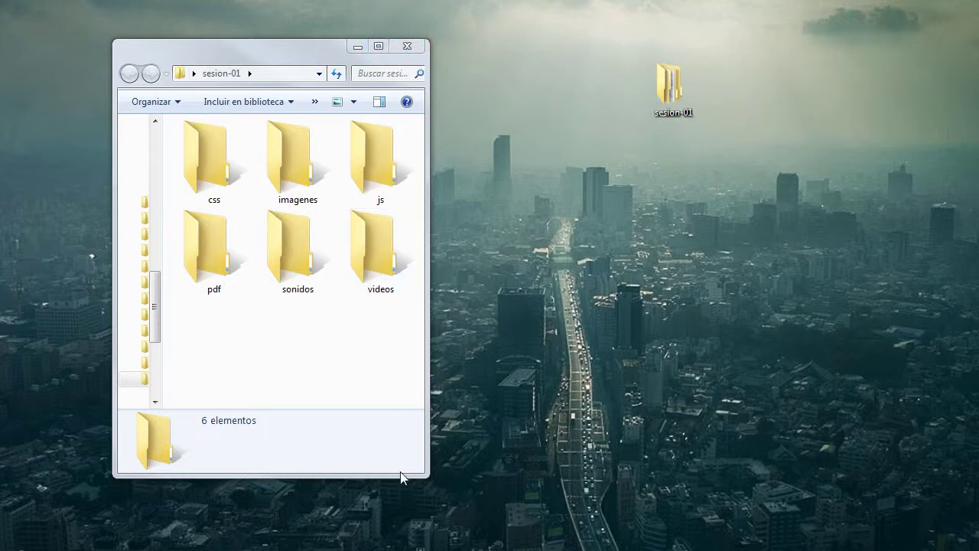
drag(401, 477, 395, 391)
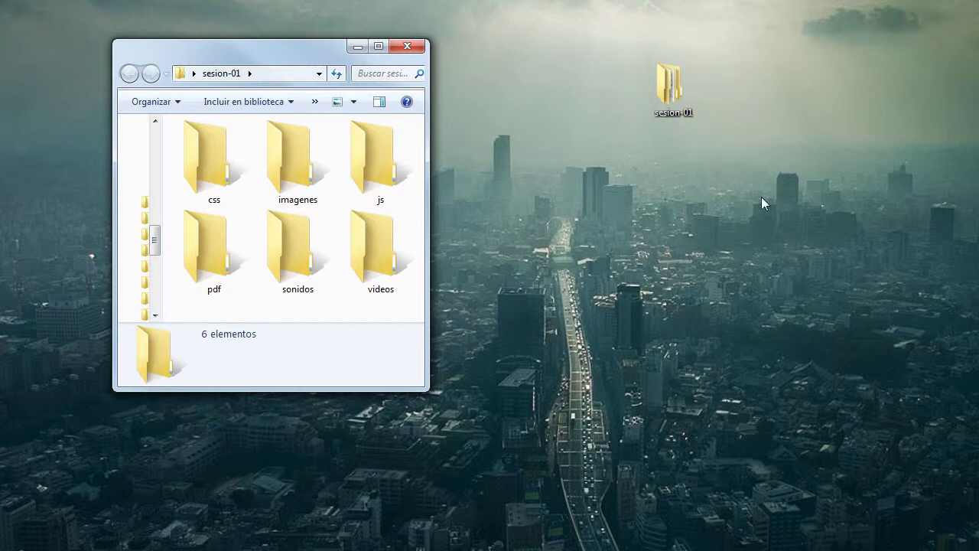
click(405, 48)
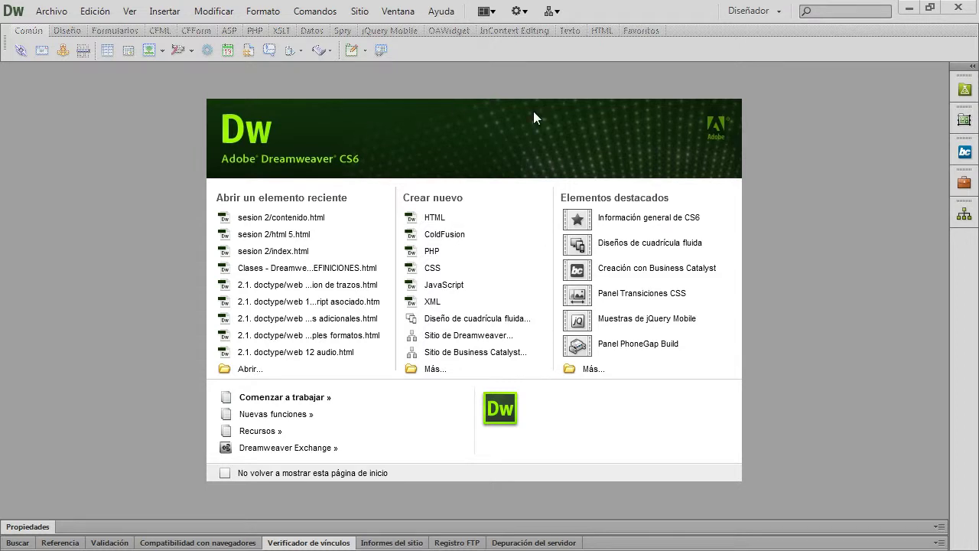
Step: Create a new blank HTML page with no layout via File > New
click(52, 12)
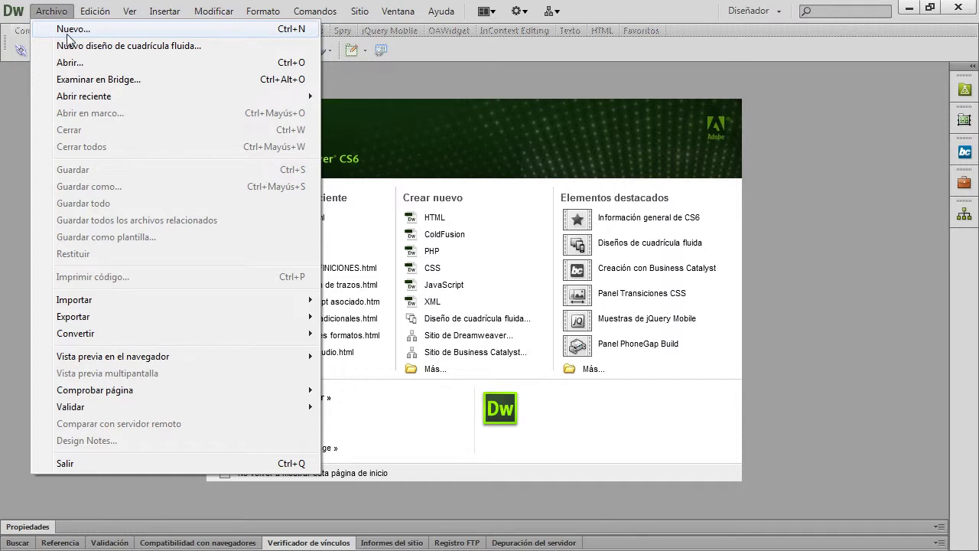
click(67, 34)
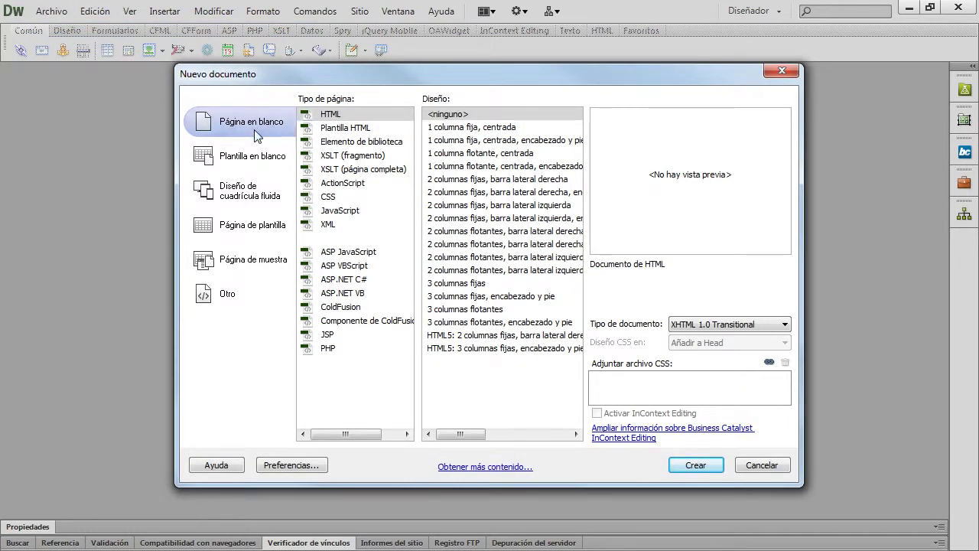
click(329, 115)
click(447, 116)
click(257, 125)
click(347, 115)
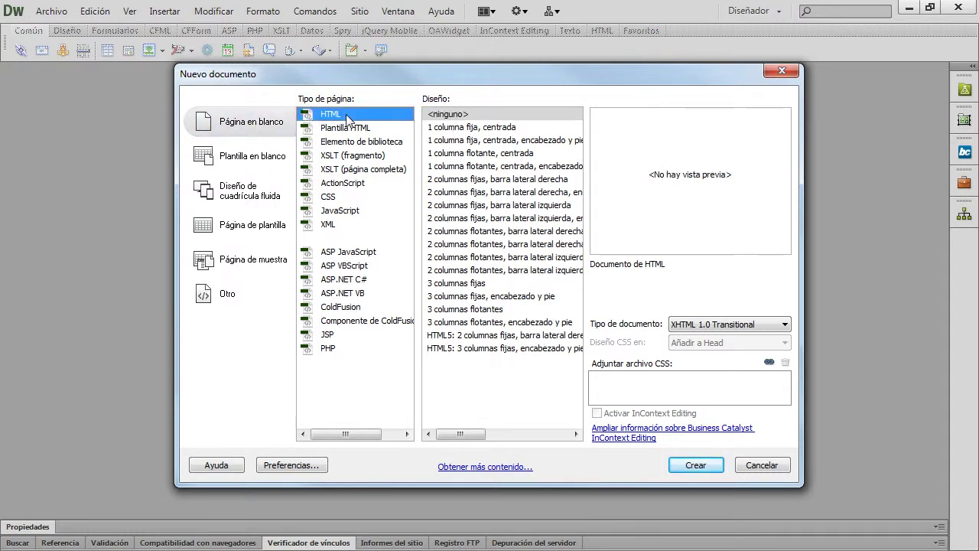
click(472, 119)
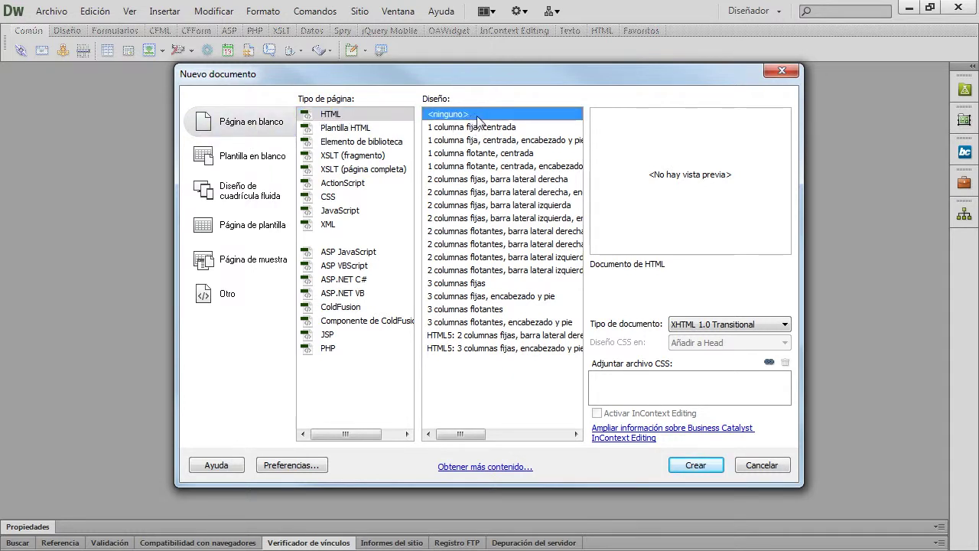
click(708, 467)
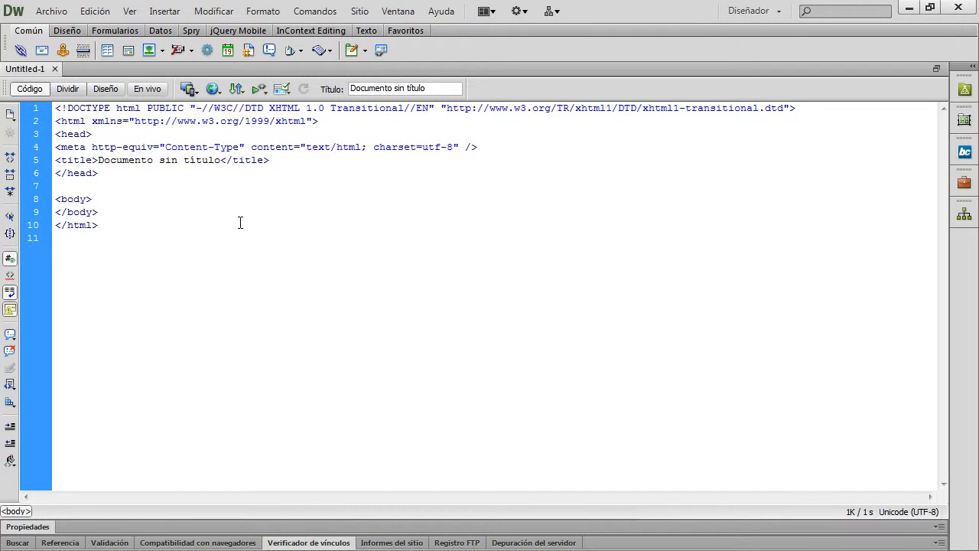
Step: Switch Untitled-1 to Diseño view, showing the empty Documento sin título canvas
click(112, 90)
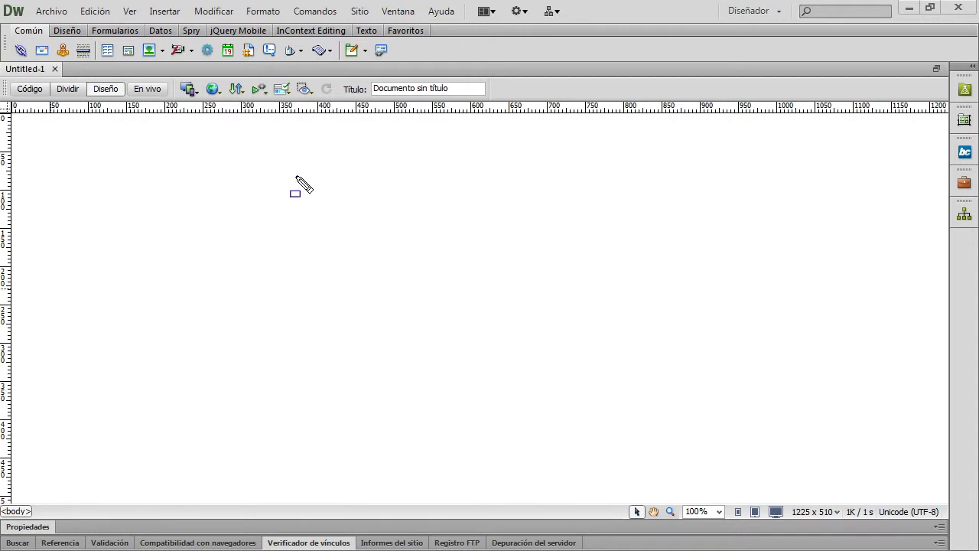
mouse_move(1, 2)
mouse_down()
mouse_move(91, 16)
mouse_move(426, 24)
mouse_move(552, 14)
mouse_move(576, 23)
mouse_up()
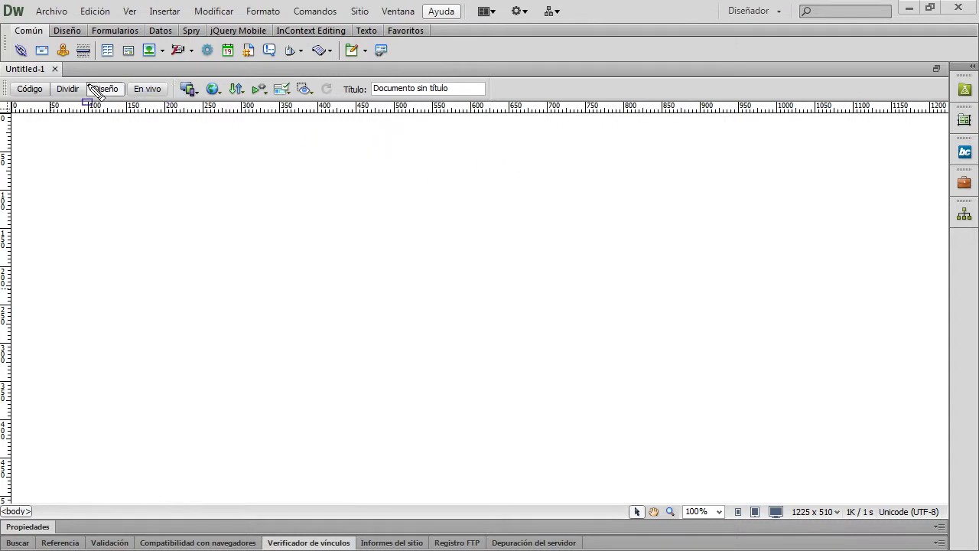
drag(55, 36, 461, 63)
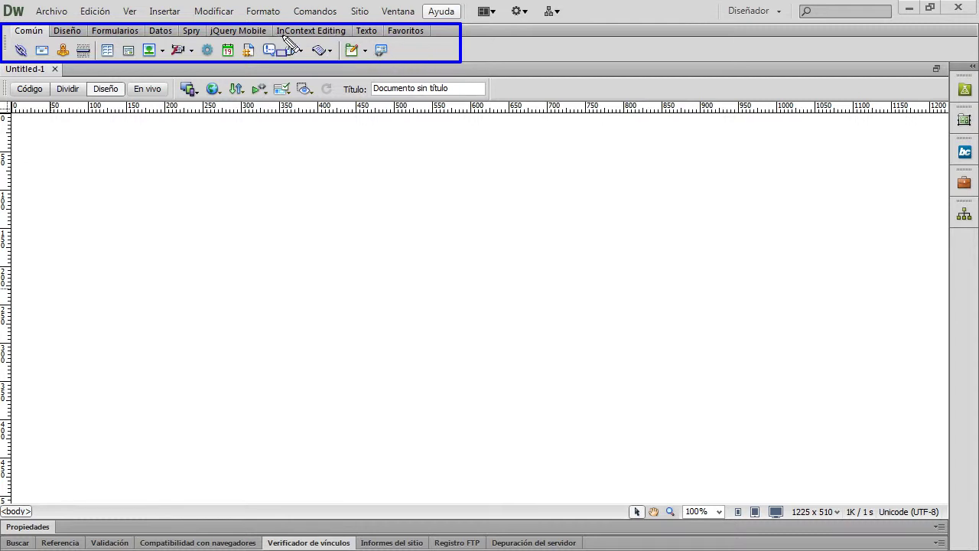
key(Escape)
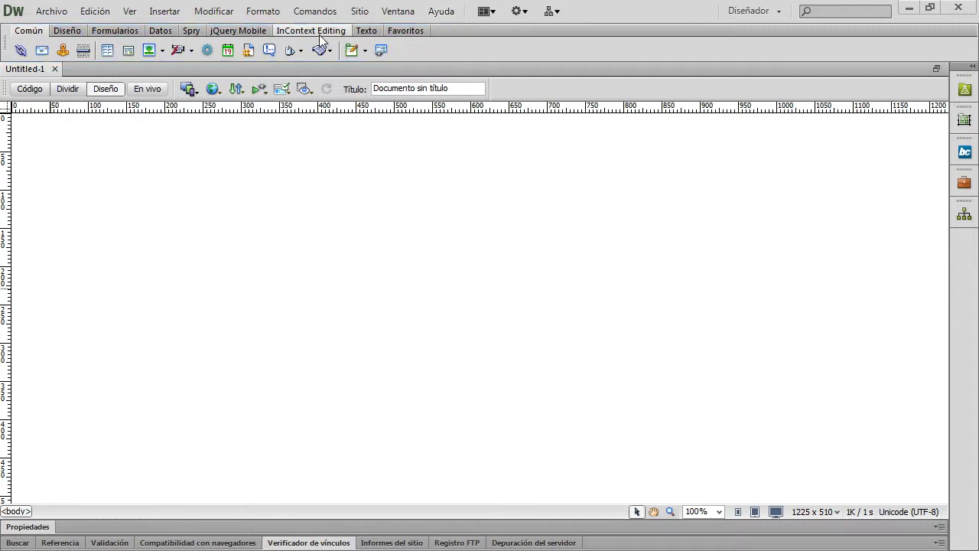
click(400, 13)
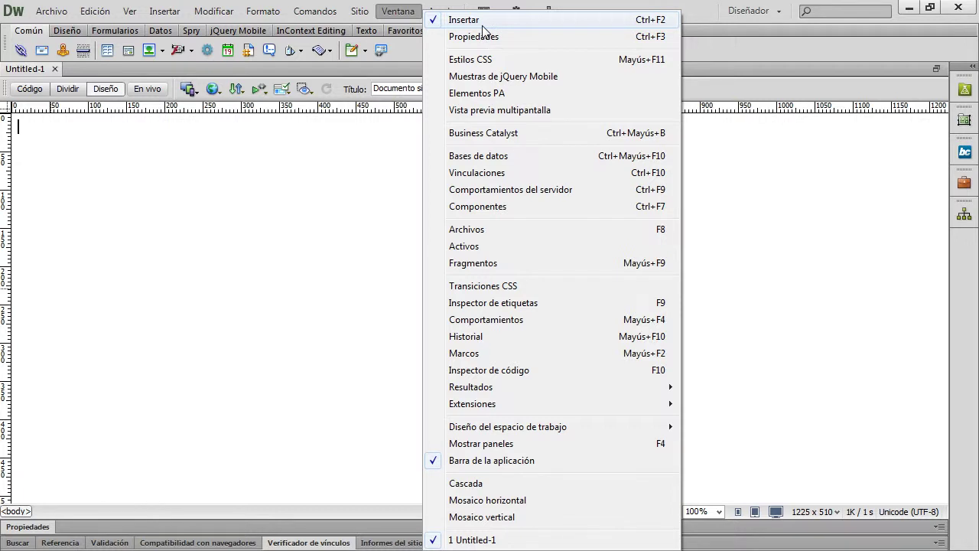
click(246, 238)
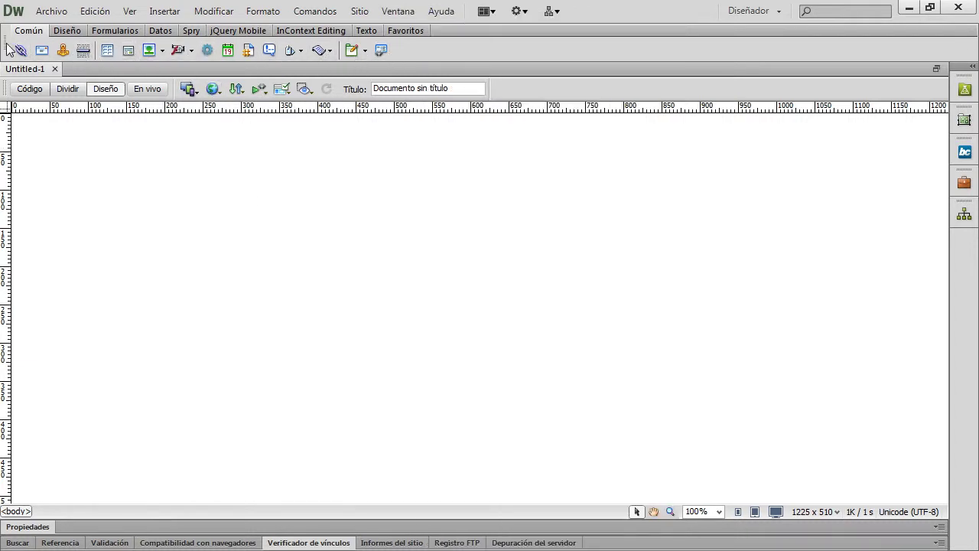
drag(6, 50, 203, 221)
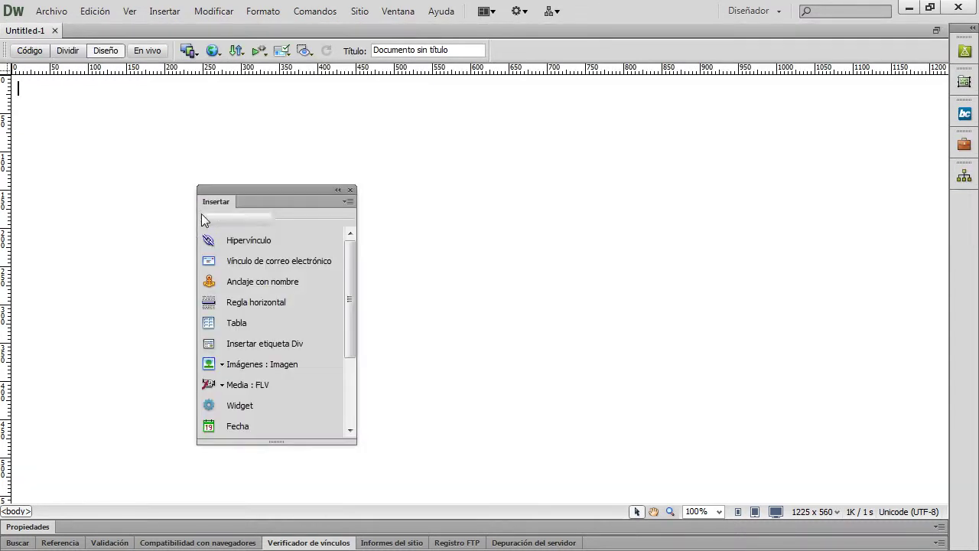
drag(242, 192, 968, 214)
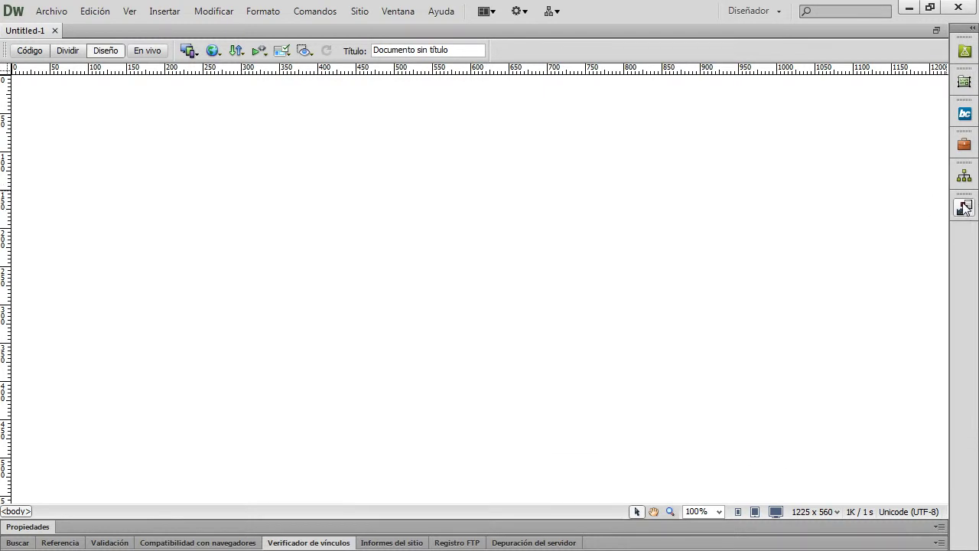
click(966, 214)
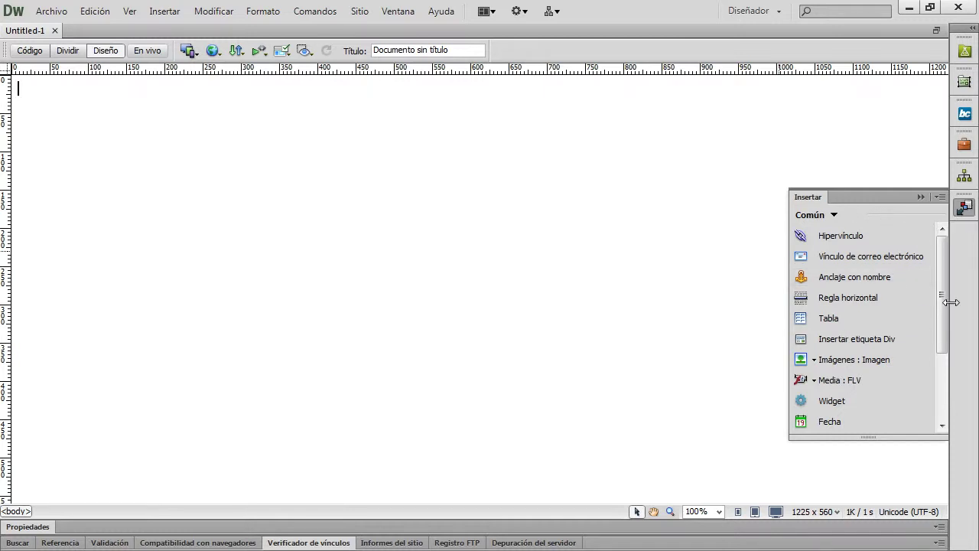
drag(796, 199, 198, 28)
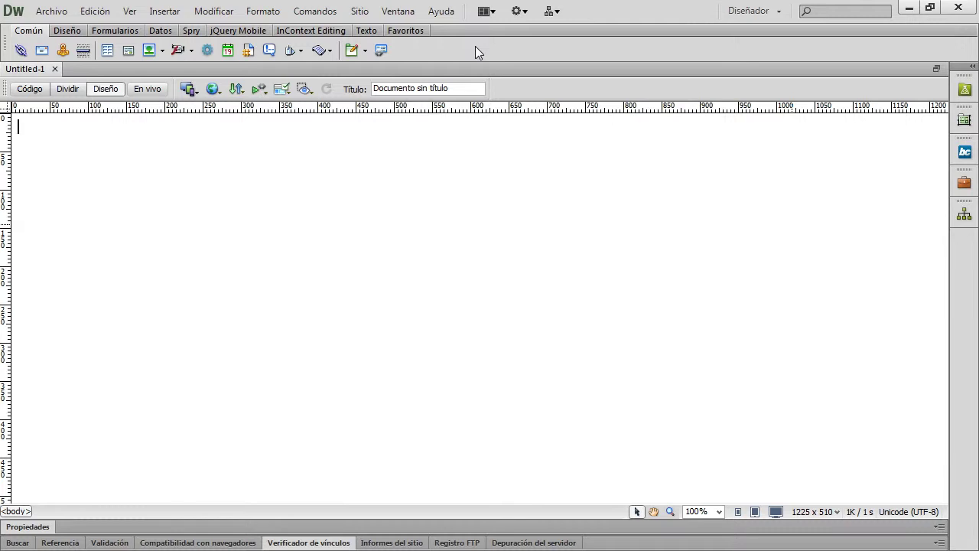
click(80, 31)
click(115, 31)
click(161, 30)
click(191, 31)
click(241, 30)
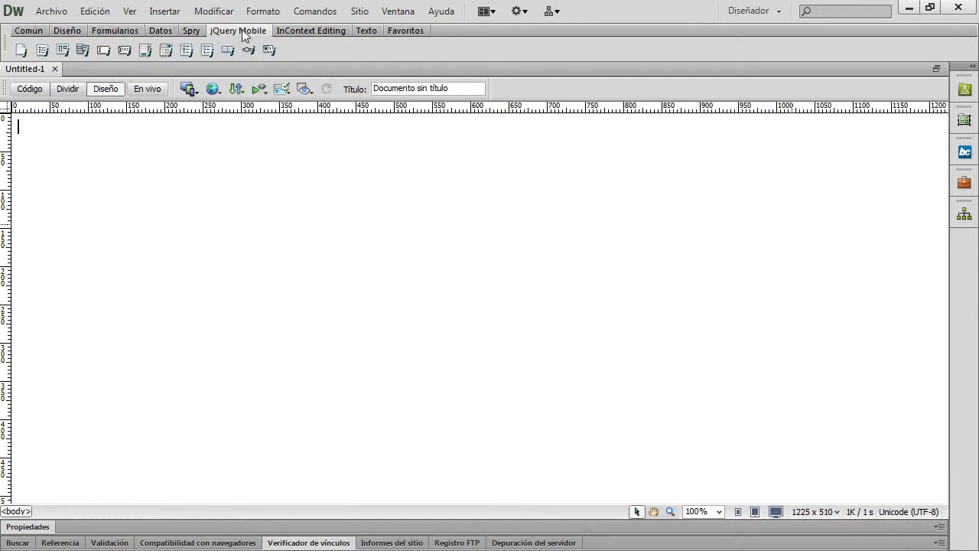
click(337, 31)
click(364, 30)
click(406, 31)
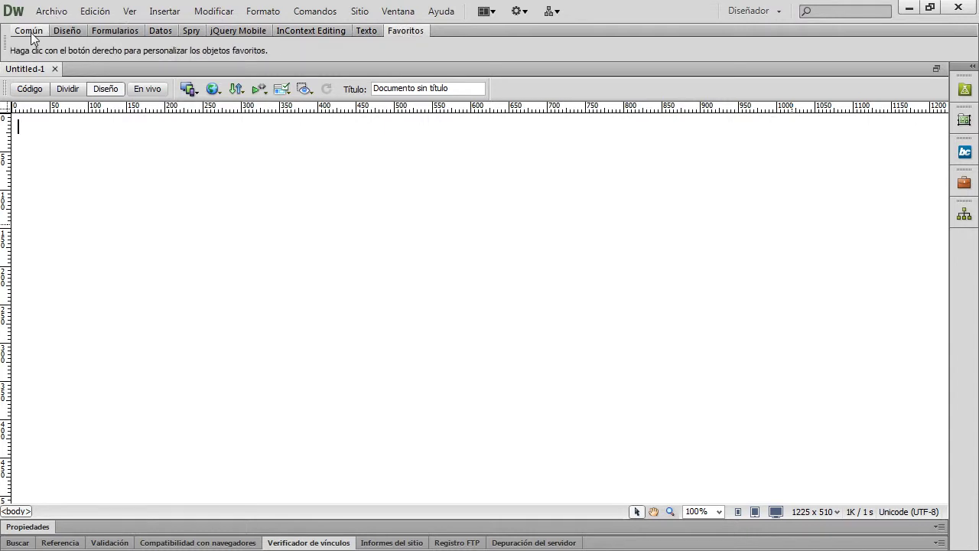
click(18, 32)
click(68, 32)
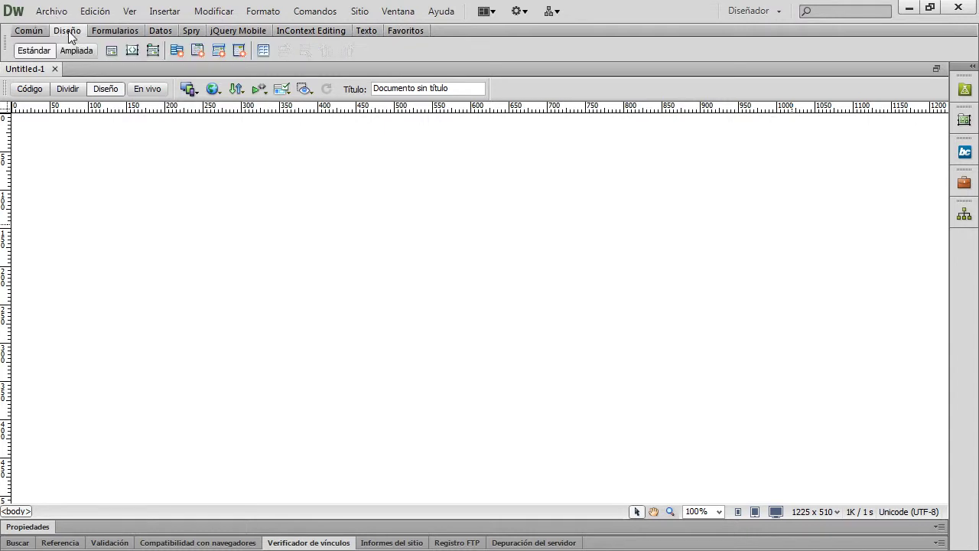
click(112, 33)
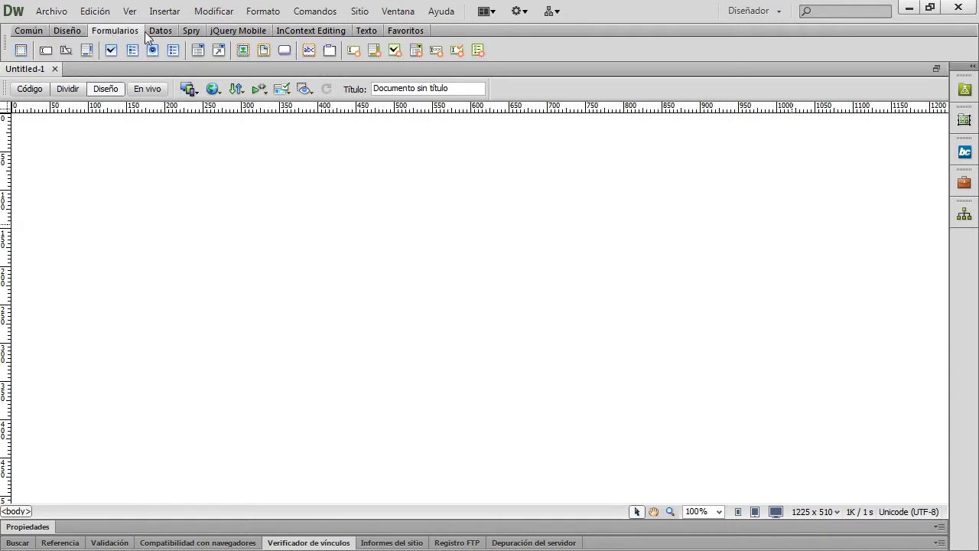
click(166, 32)
click(190, 31)
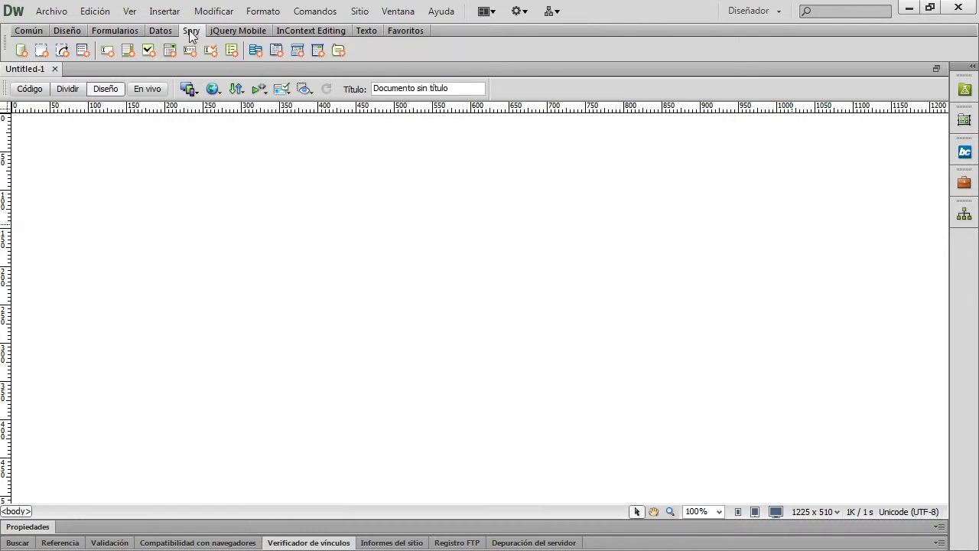
click(224, 32)
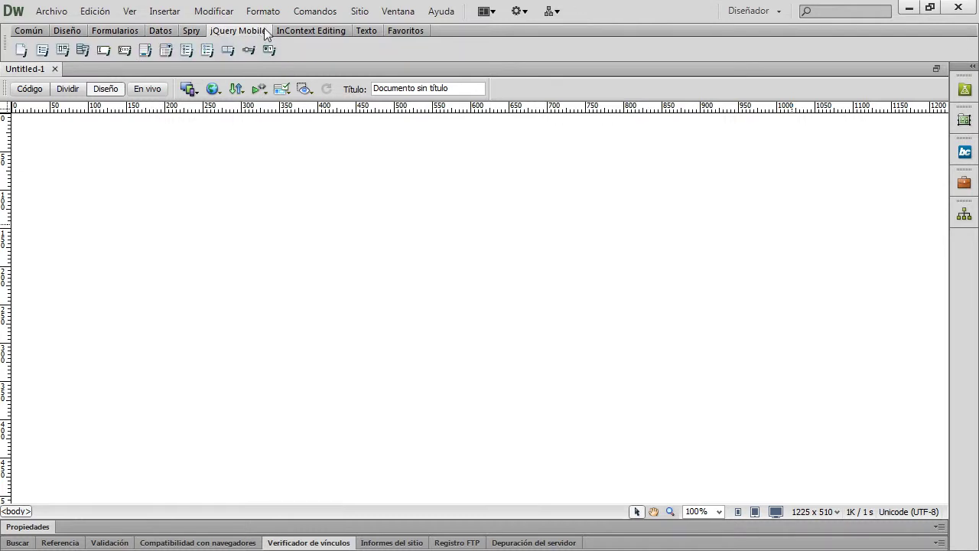
click(302, 33)
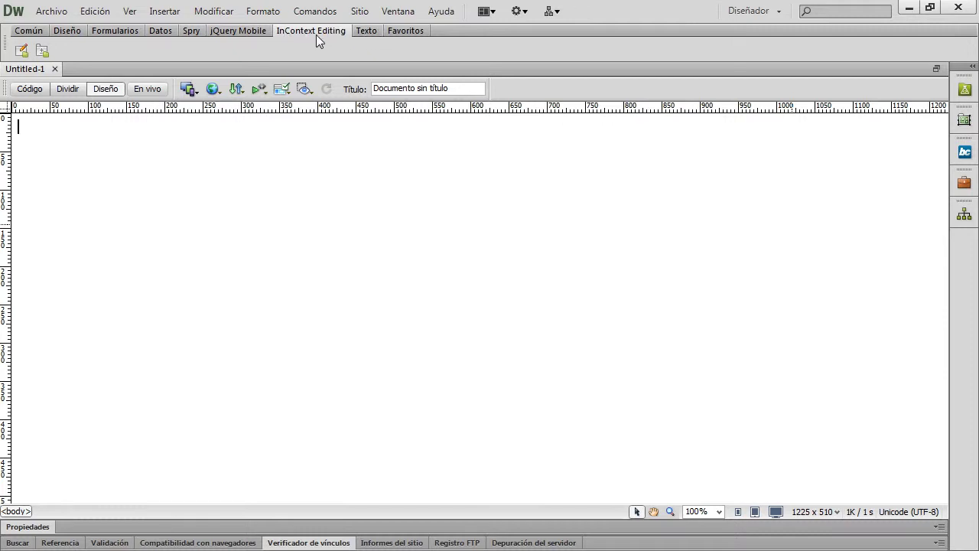
click(365, 35)
click(413, 35)
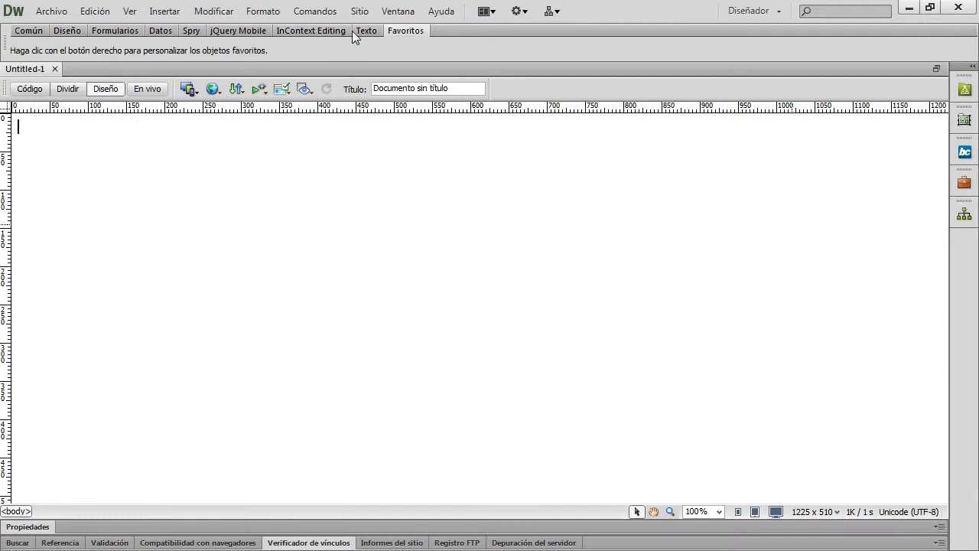
click(352, 31)
click(402, 31)
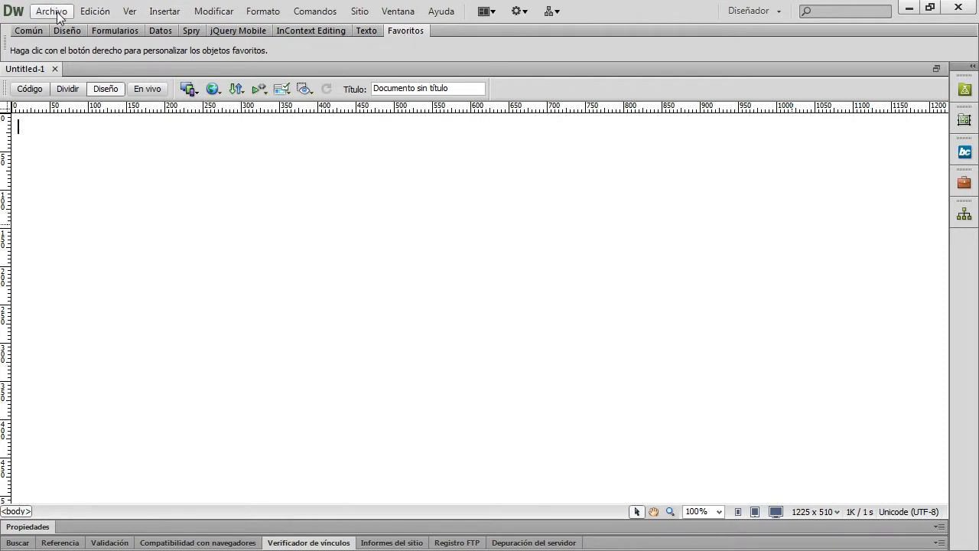
click(67, 31)
click(115, 30)
click(161, 30)
click(191, 30)
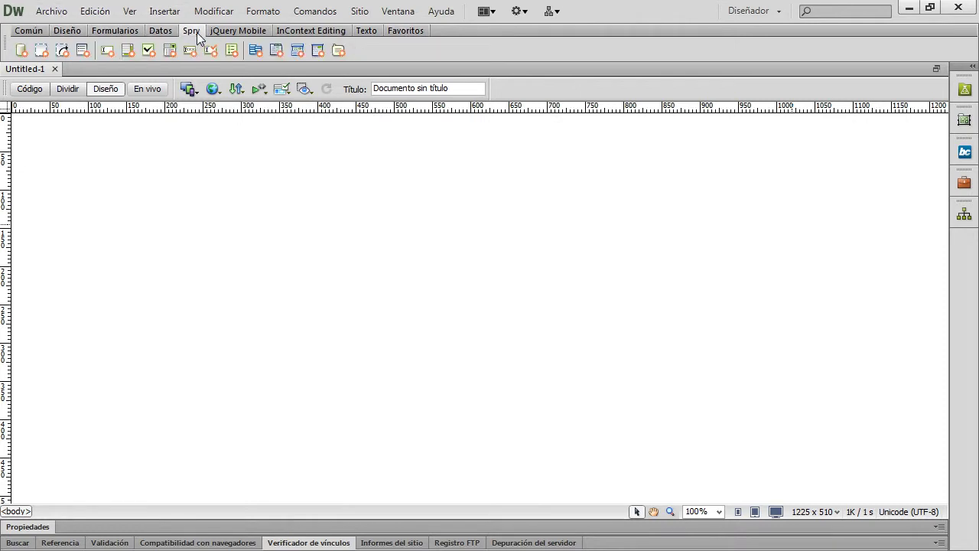
click(238, 31)
click(337, 32)
click(366, 32)
click(399, 32)
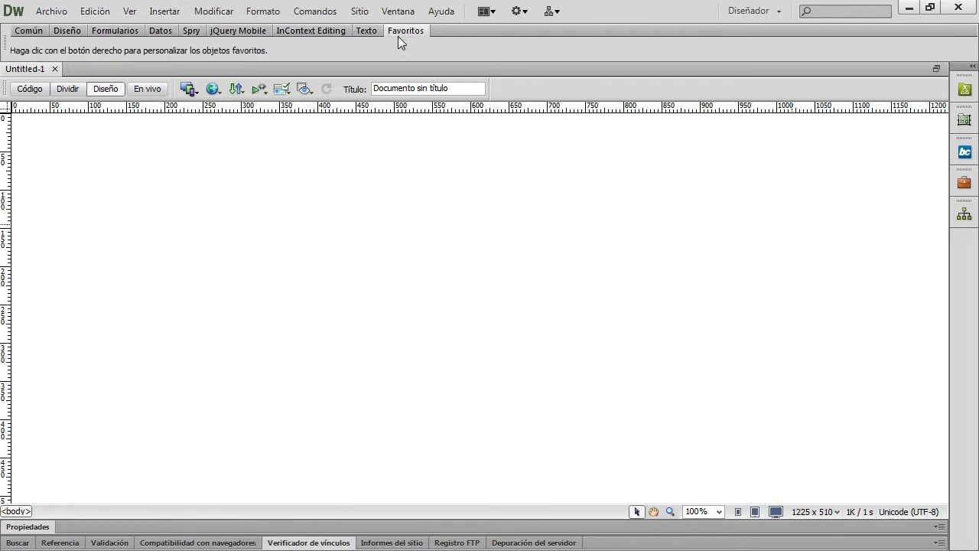
click(36, 32)
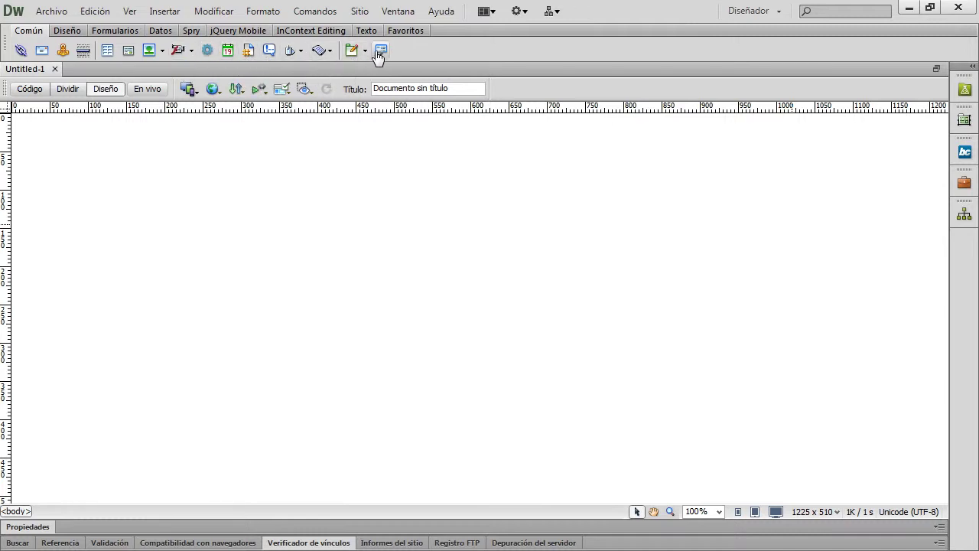
click(68, 30)
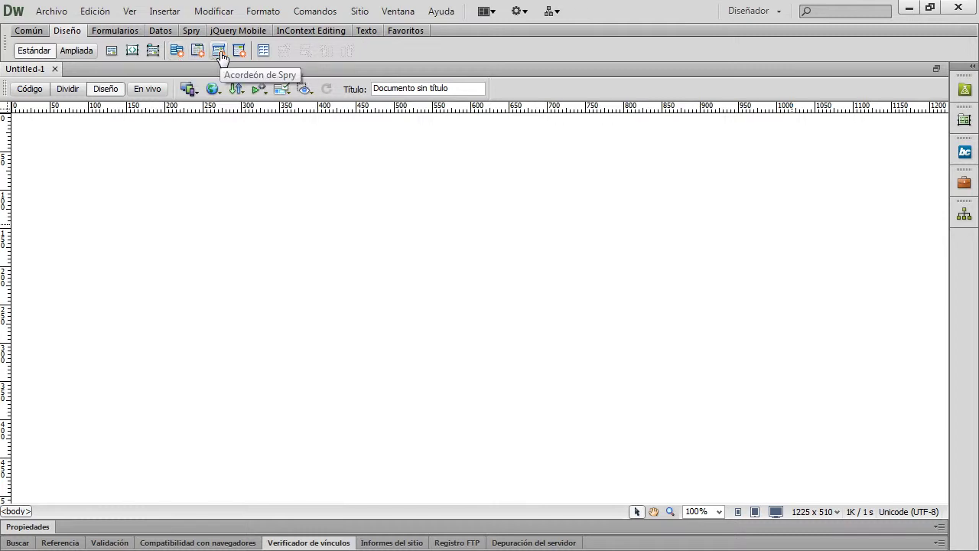
click(128, 34)
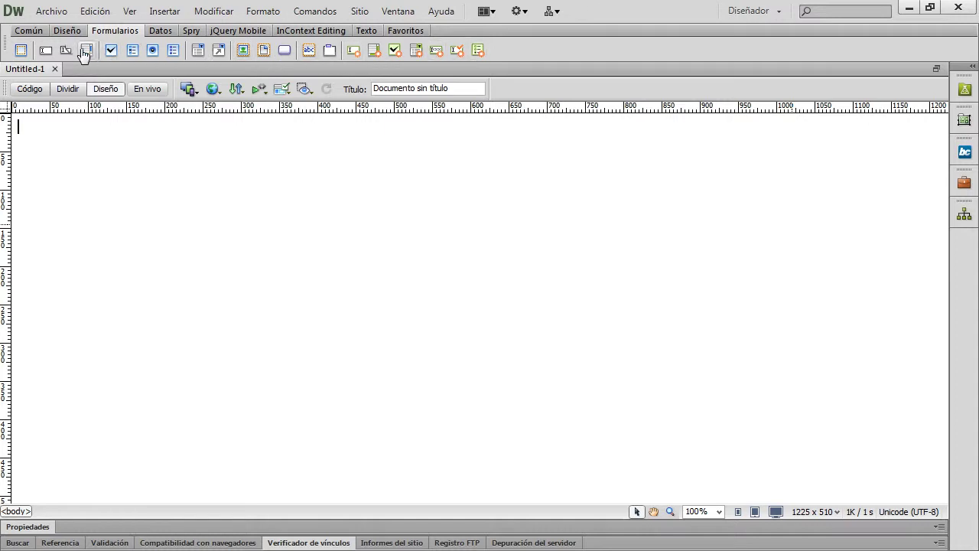
click(160, 32)
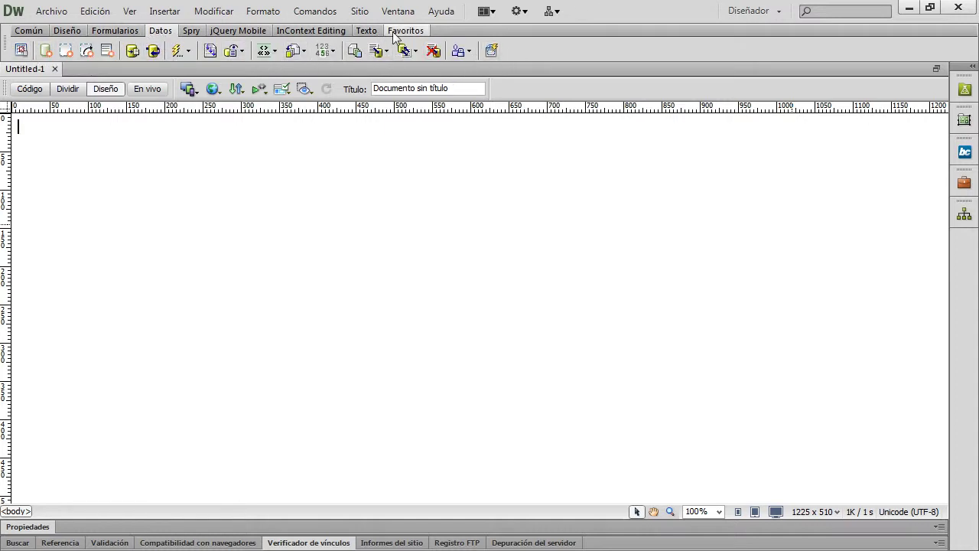
click(243, 34)
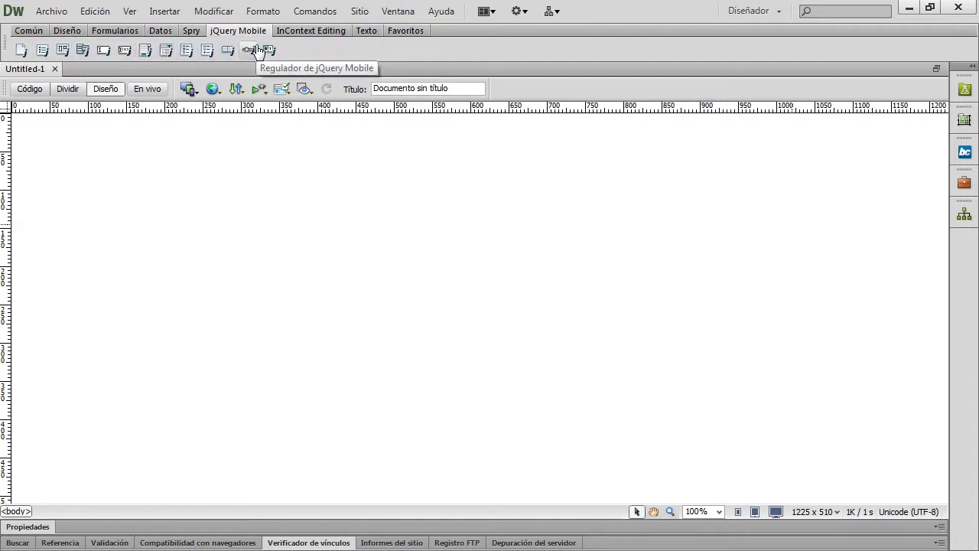
click(29, 32)
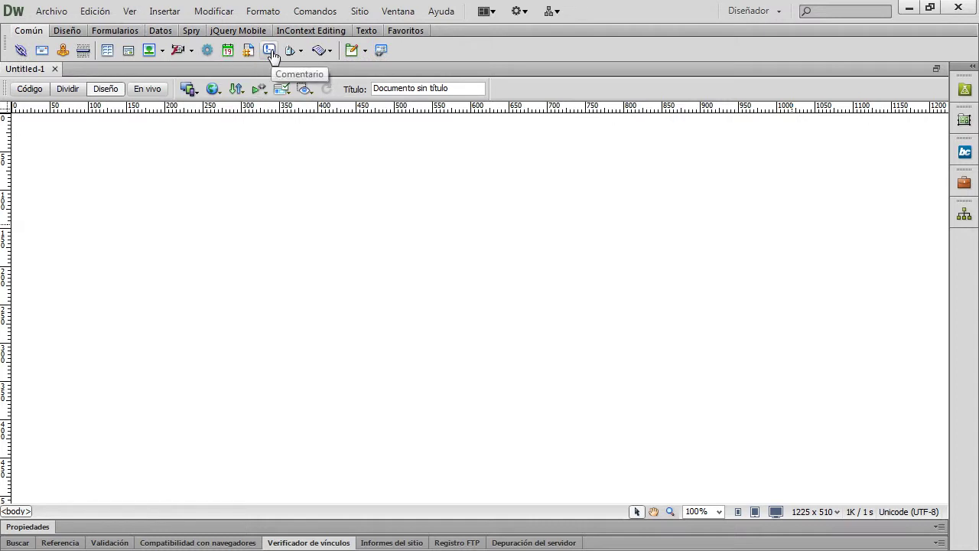
key(ctrl+shift+d)
mouse_move(2, 63)
mouse_down()
mouse_move(11, 78)
mouse_move(176, 95)
mouse_move(499, 103)
mouse_up()
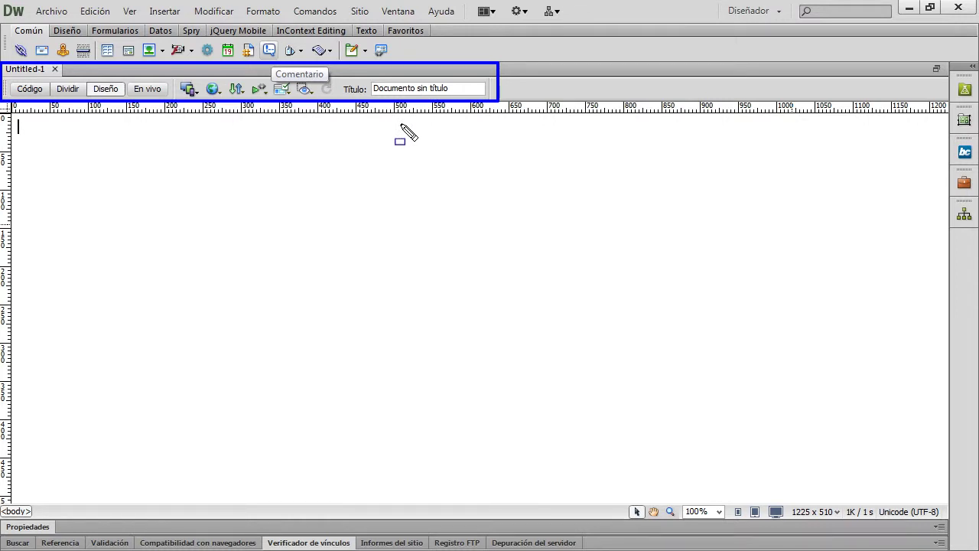
key(Escape)
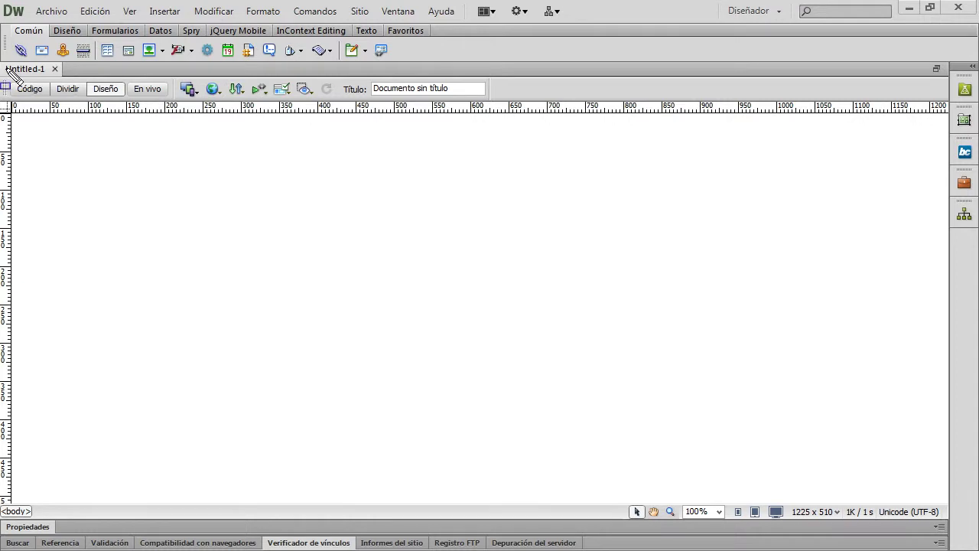
drag(2, 64, 64, 76)
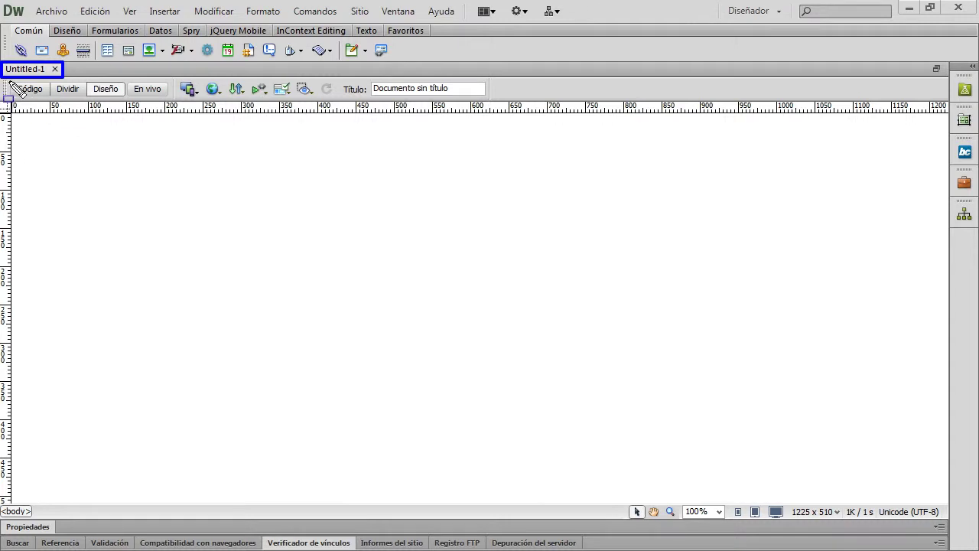
mouse_move(6, 78)
mouse_down()
mouse_move(50, 97)
mouse_move(131, 102)
mouse_up()
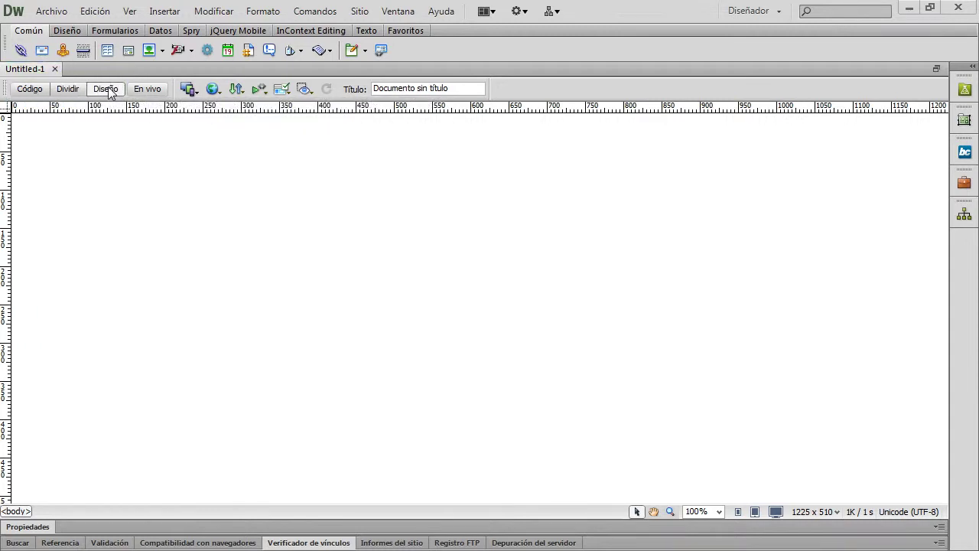
click(30, 91)
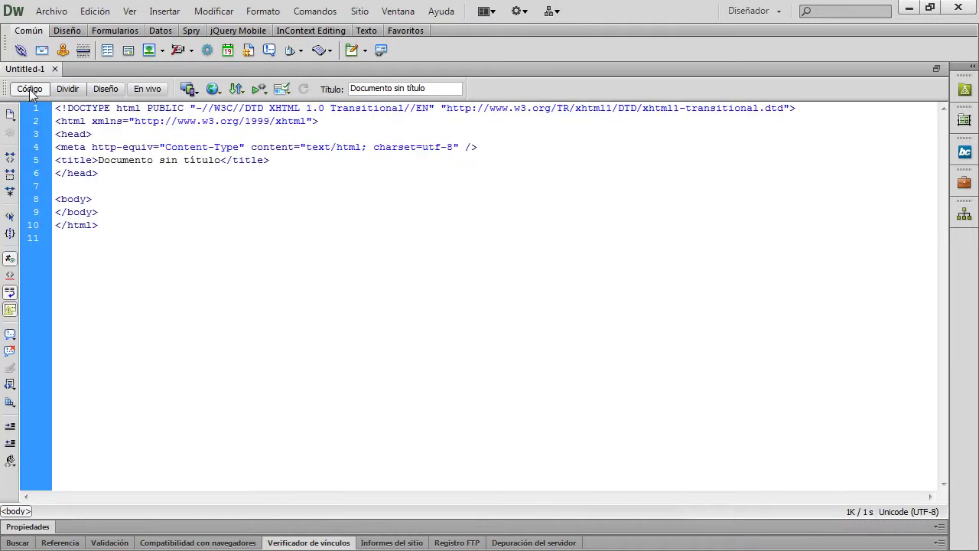
drag(56, 110, 104, 234)
click(166, 268)
drag(93, 201, 57, 117)
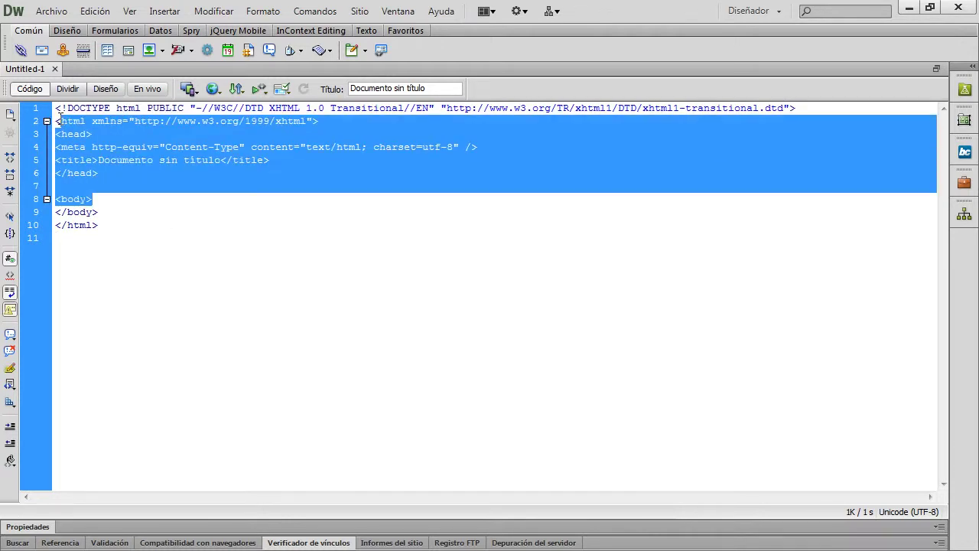
click(175, 215)
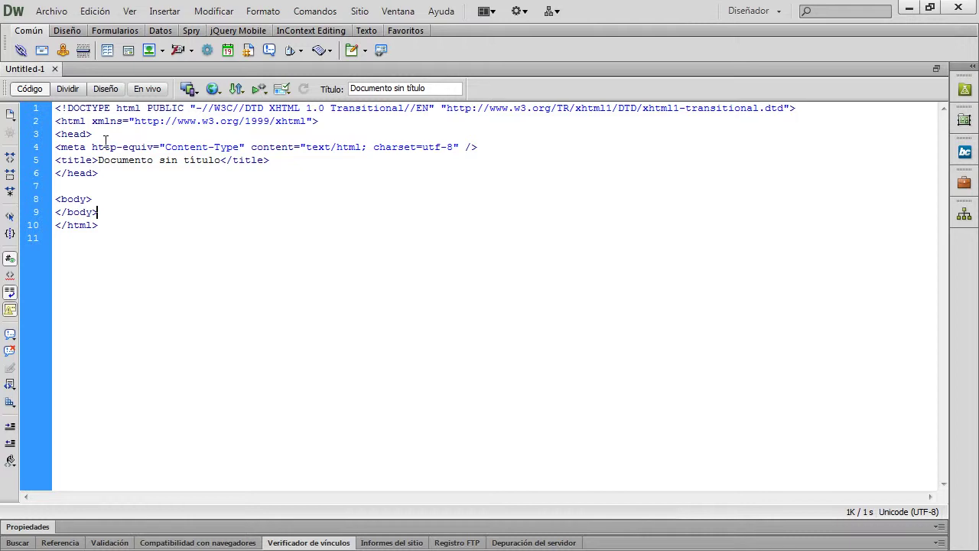
click(46, 110)
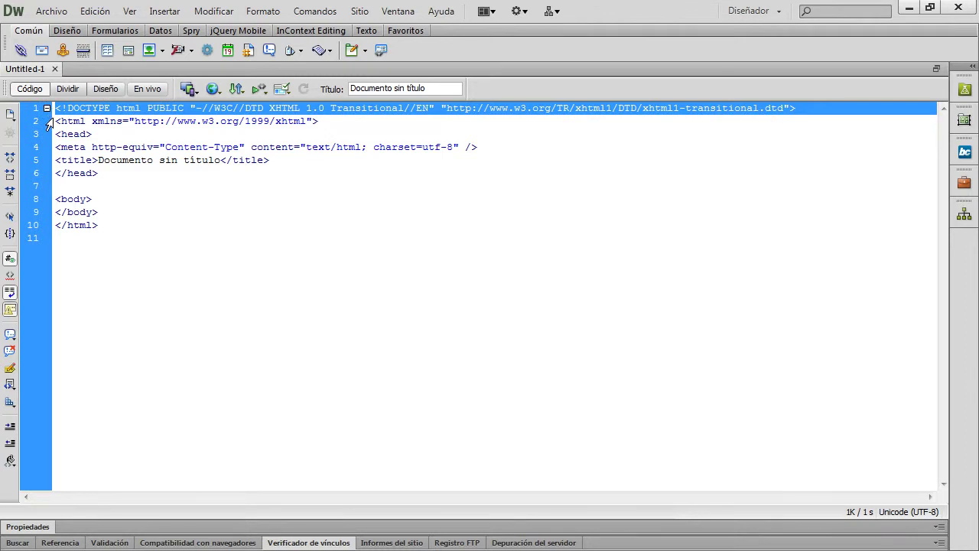
click(45, 121)
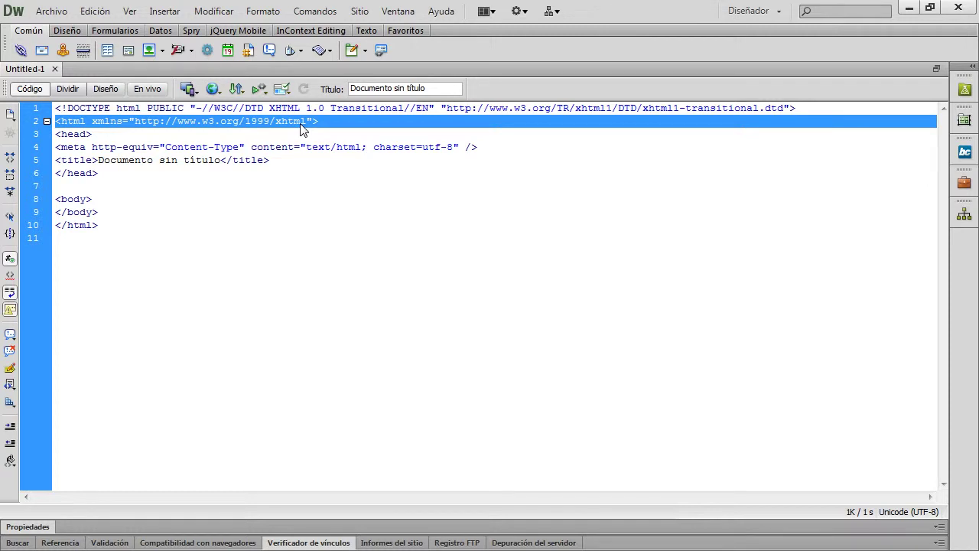
click(42, 135)
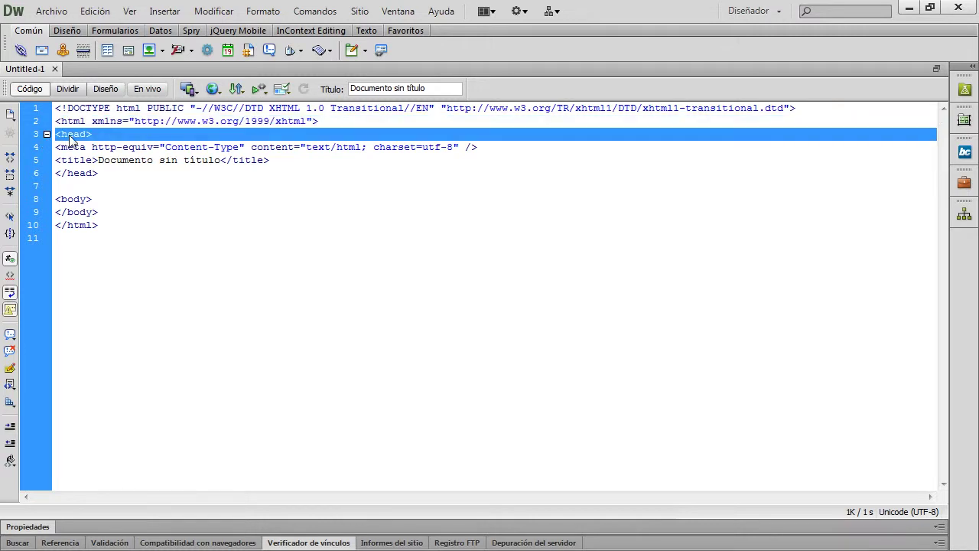
drag(101, 173, 55, 134)
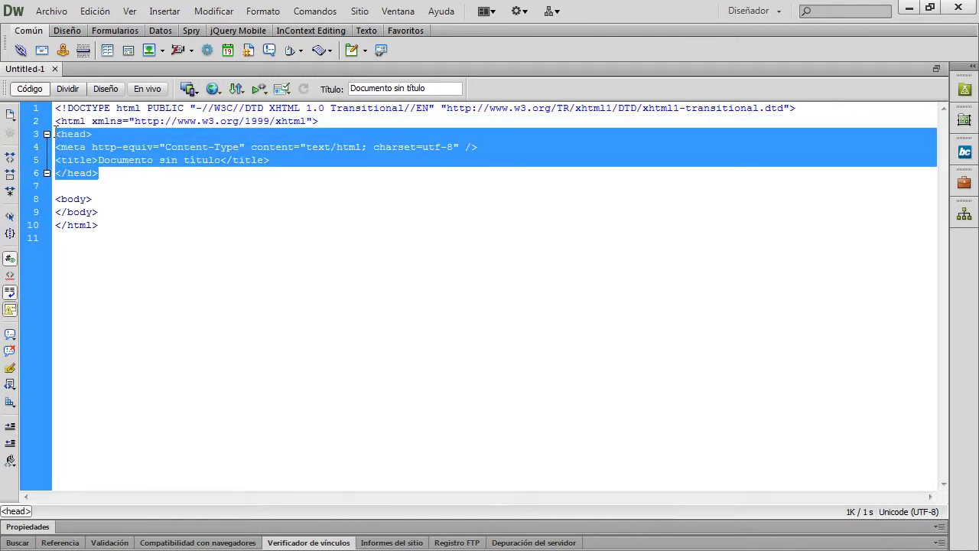
click(115, 176)
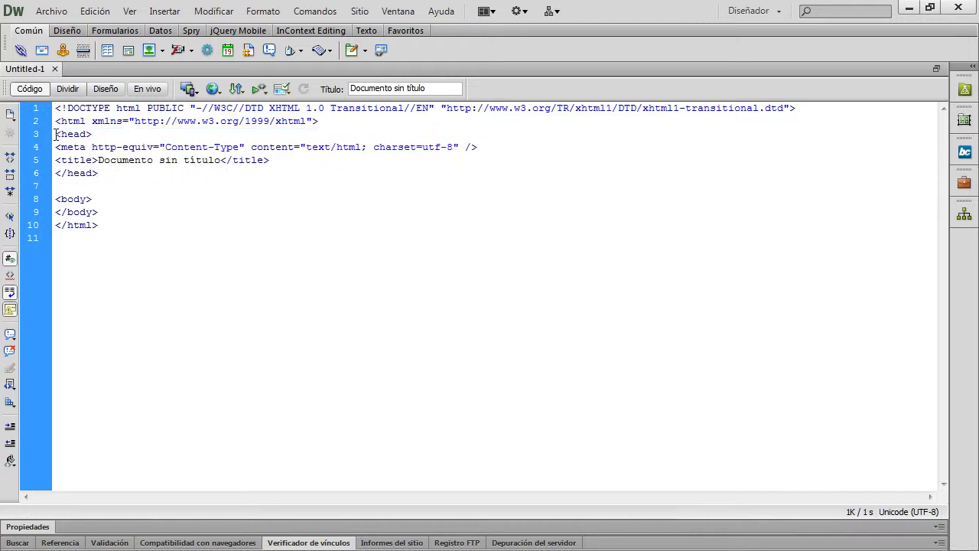
drag(56, 148, 156, 148)
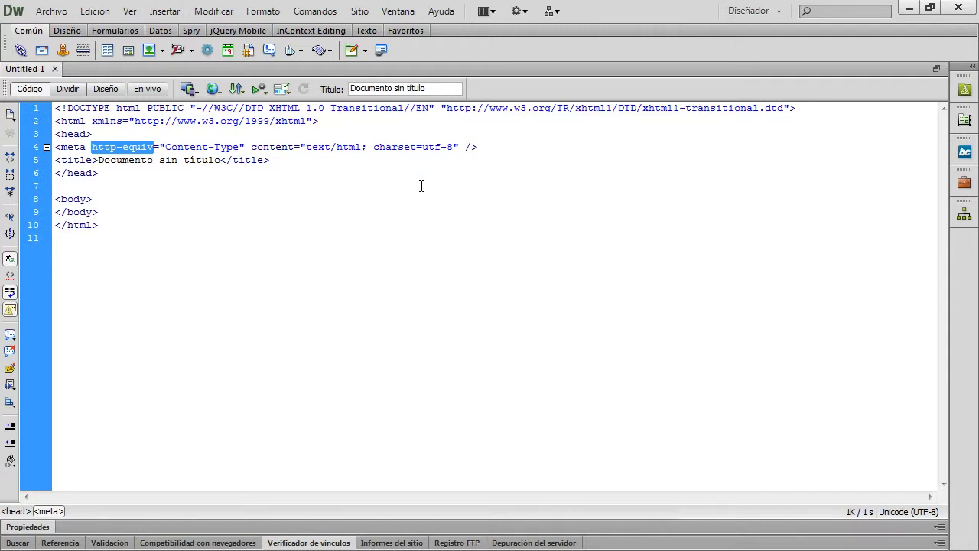
drag(422, 148, 453, 151)
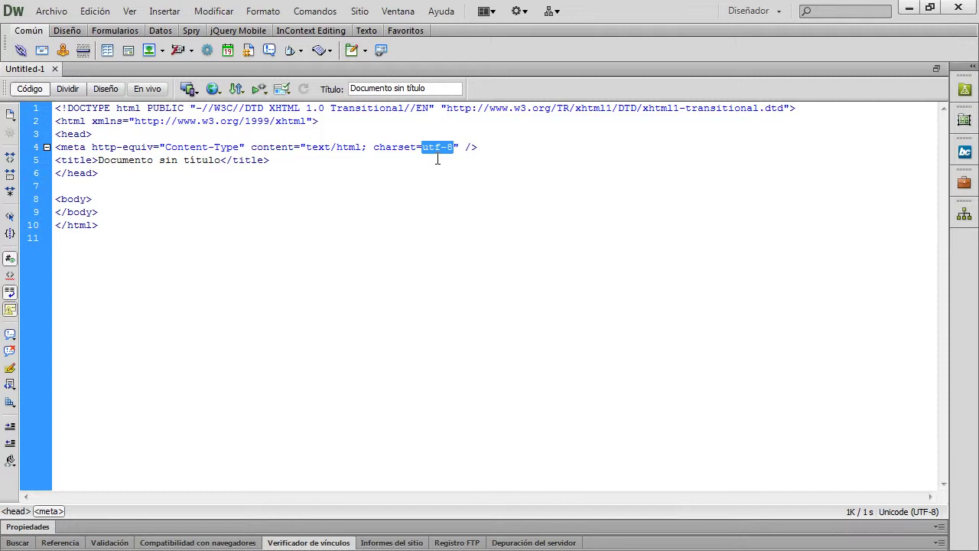
click(306, 182)
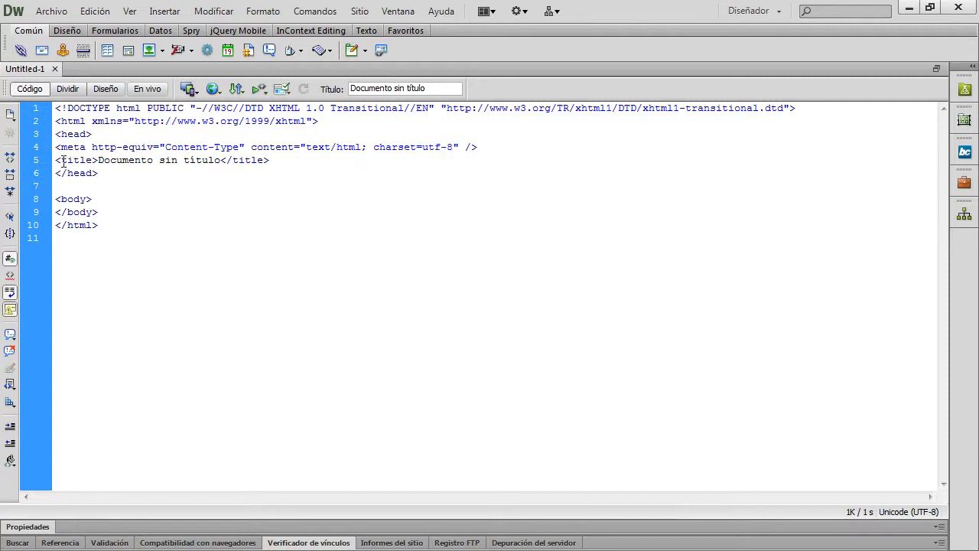
drag(55, 160, 98, 161)
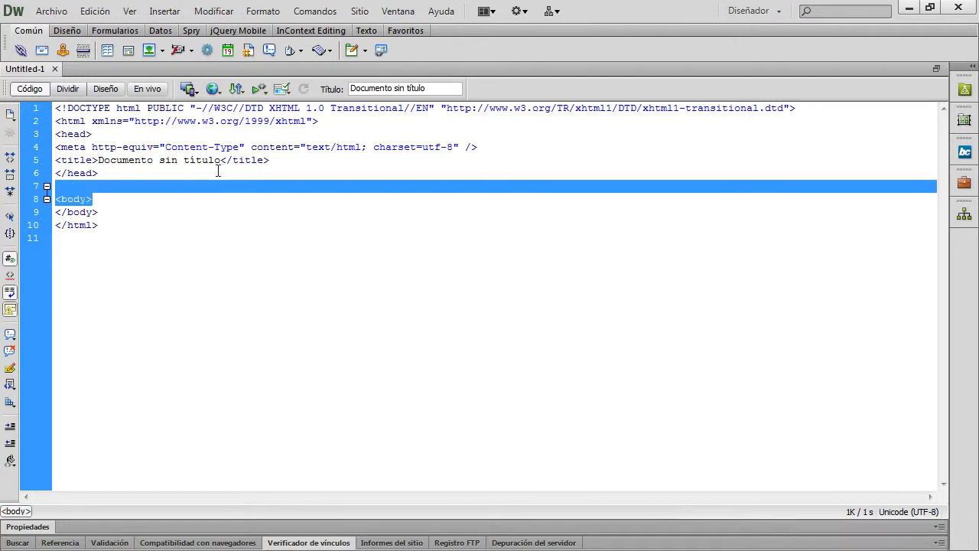
drag(220, 160, 98, 161)
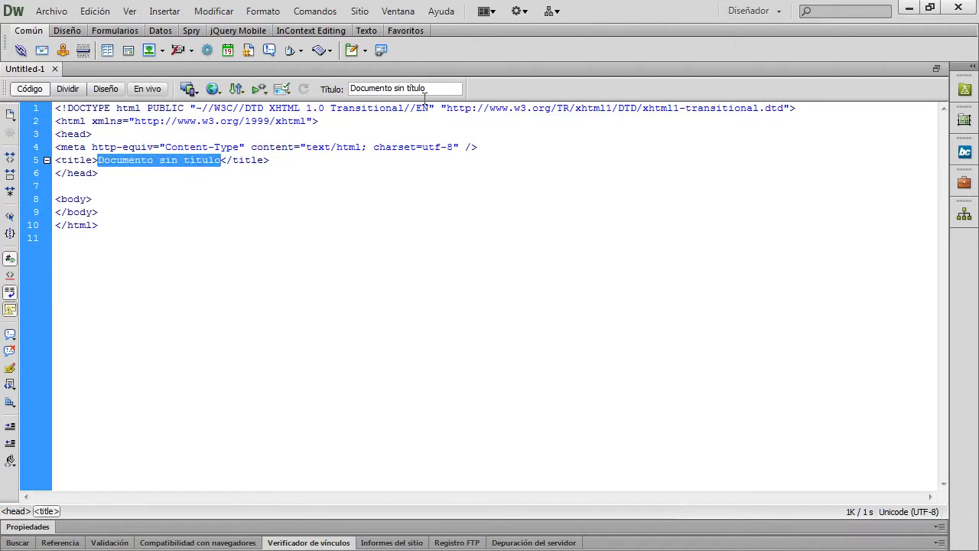
drag(349, 88, 431, 87)
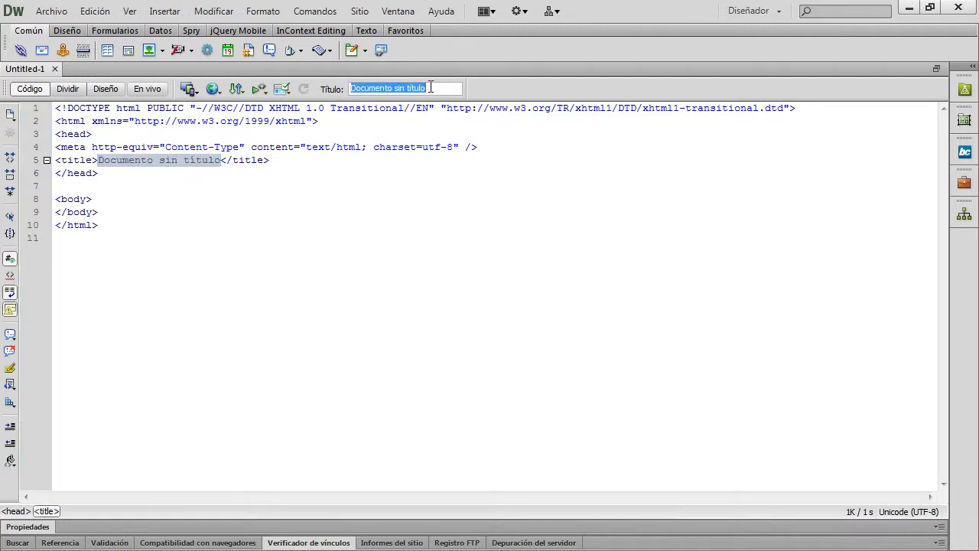
click(72, 181)
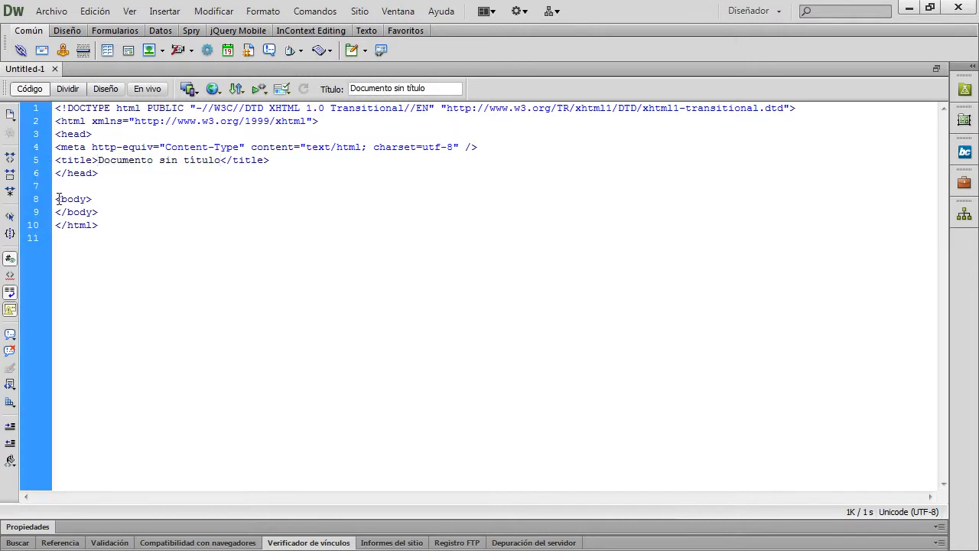
drag(58, 198, 94, 212)
click(118, 239)
click(97, 199)
Step: Add three blank lines after <body>, select the document code, then switch to Split view
key(Return)
key(Return)
key(Return)
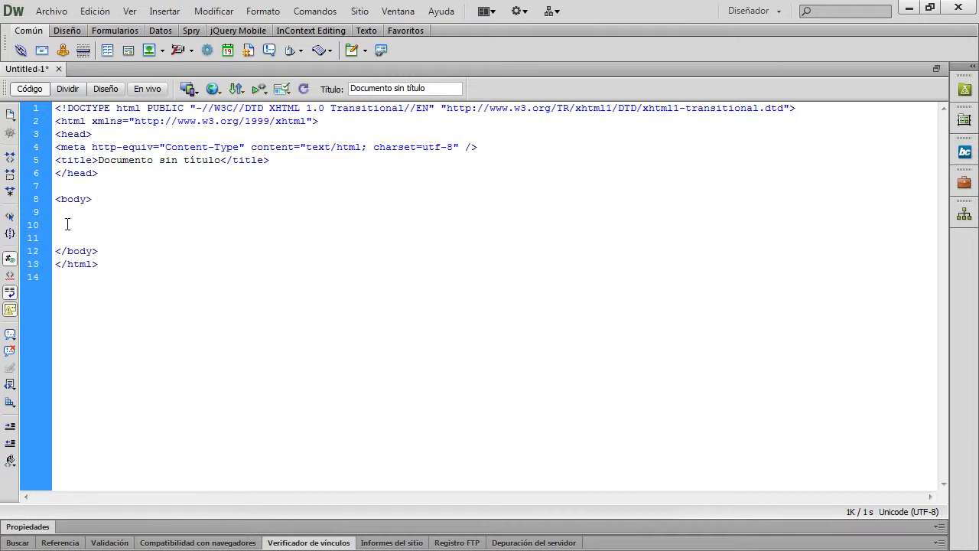
drag(68, 218, 73, 240)
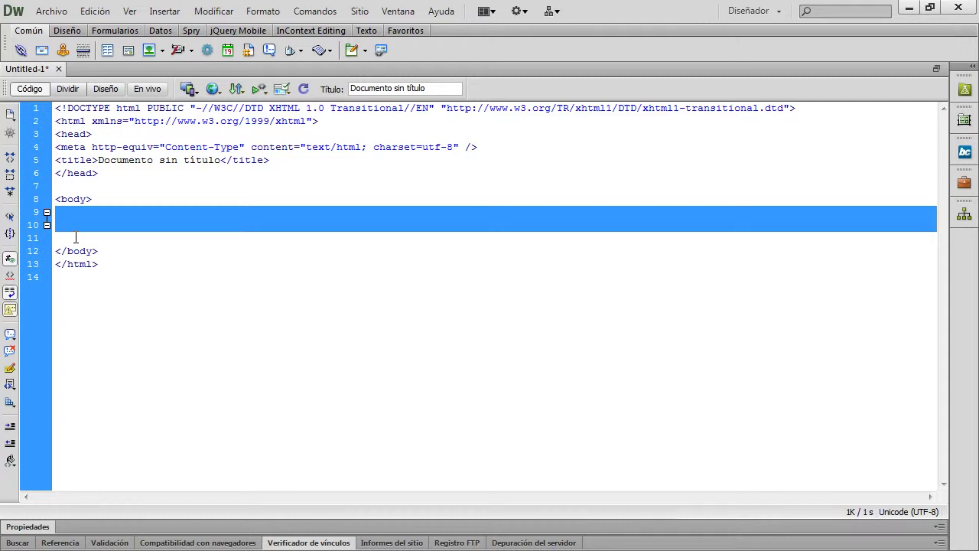
drag(99, 265, 54, 264)
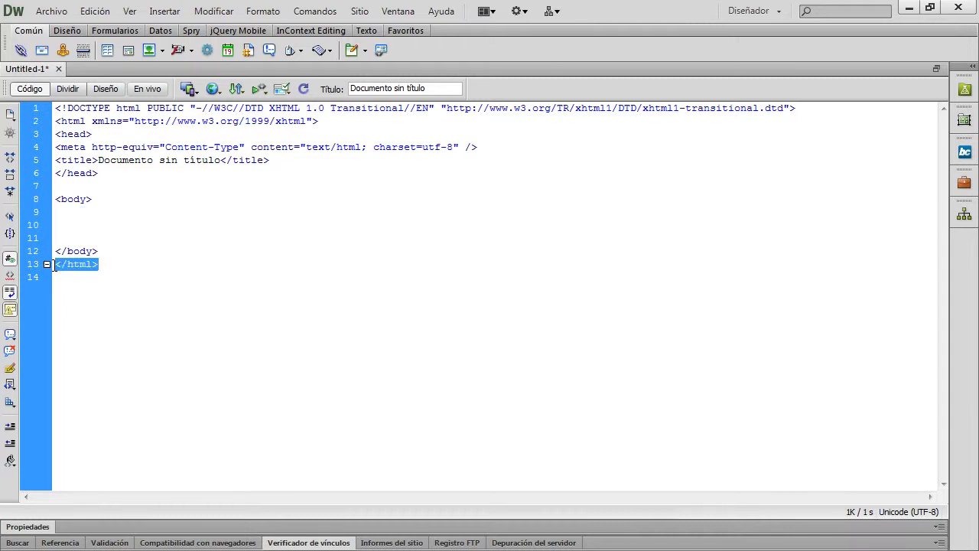
drag(86, 121, 54, 121)
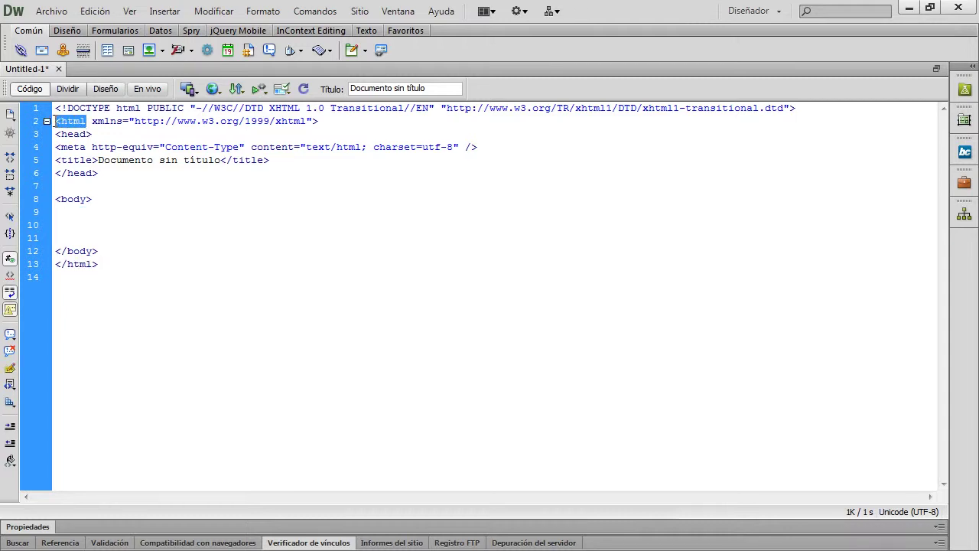
drag(114, 265, 36, 114)
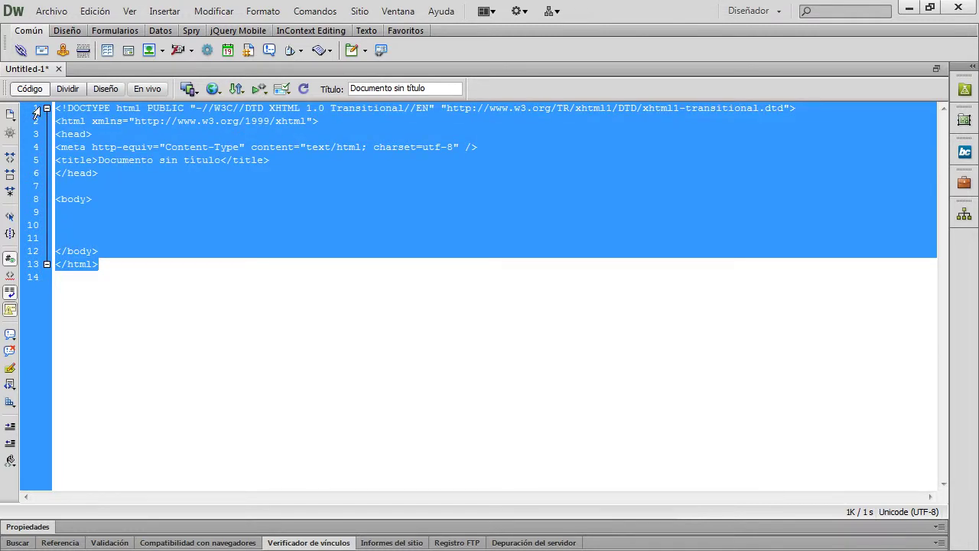
click(83, 335)
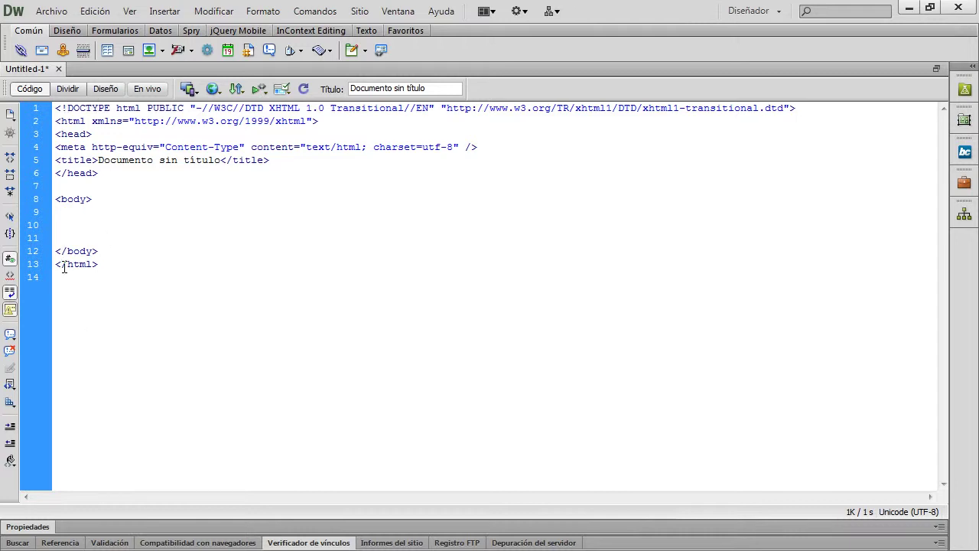
click(75, 94)
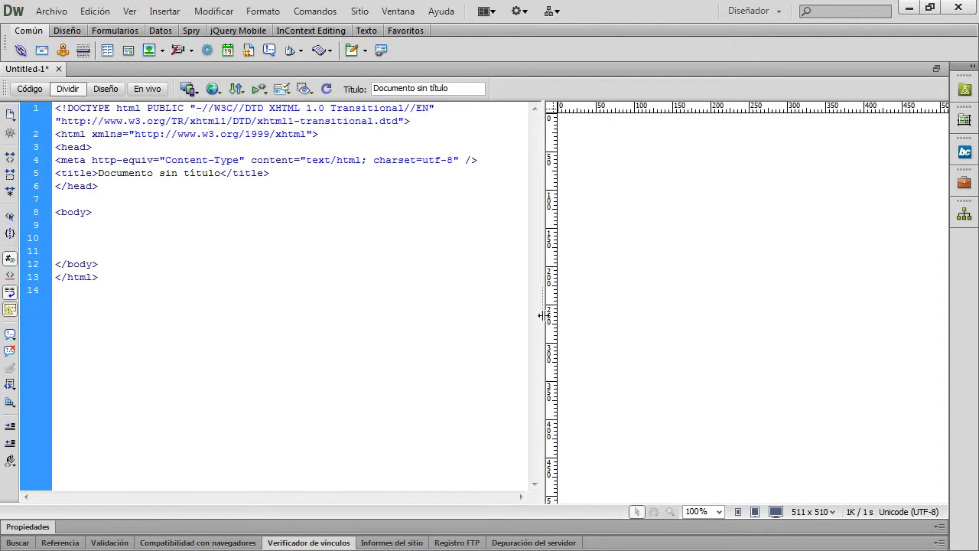
Step: Drag the split divider left to enlarge the Design pane, then click into the preview
drag(542, 316, 482, 314)
drag(183, 293, 80, 134)
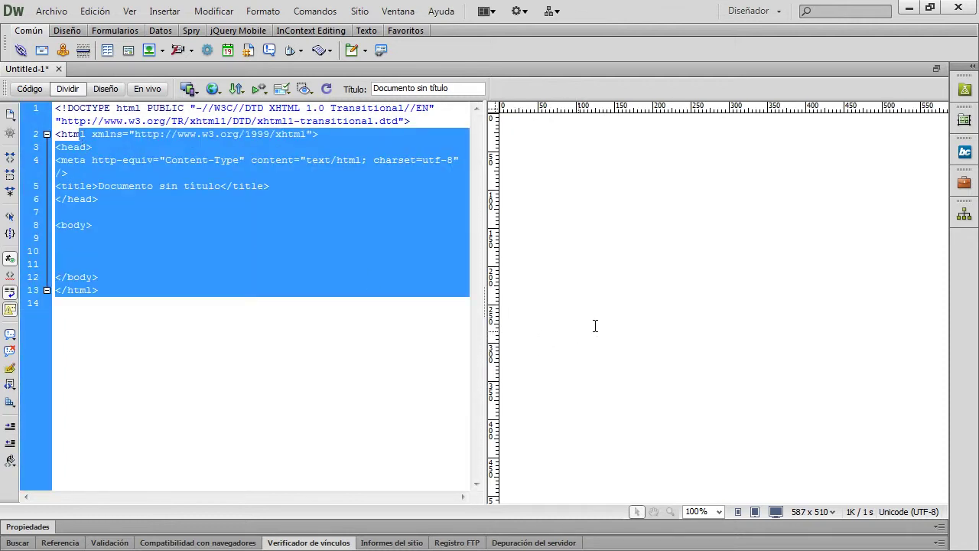
click(630, 246)
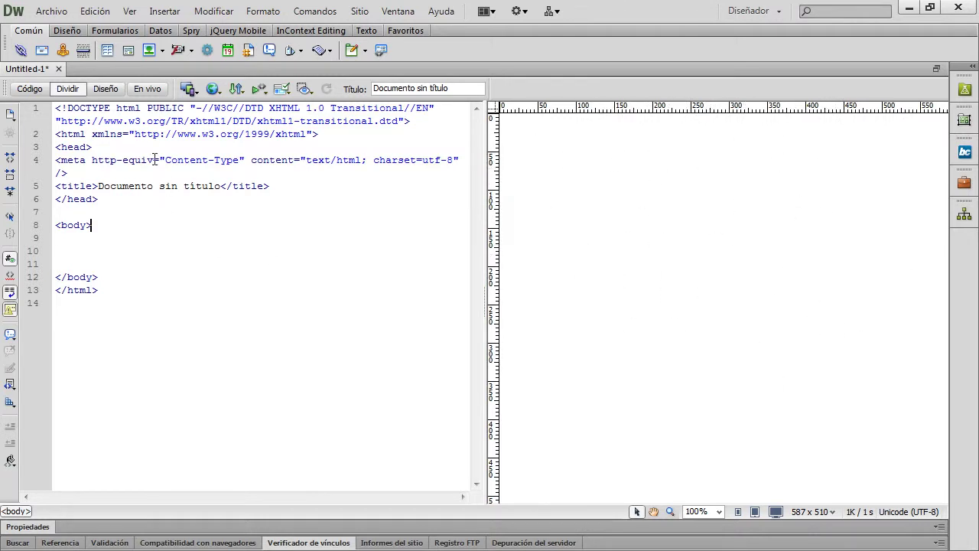
drag(92, 108, 186, 271)
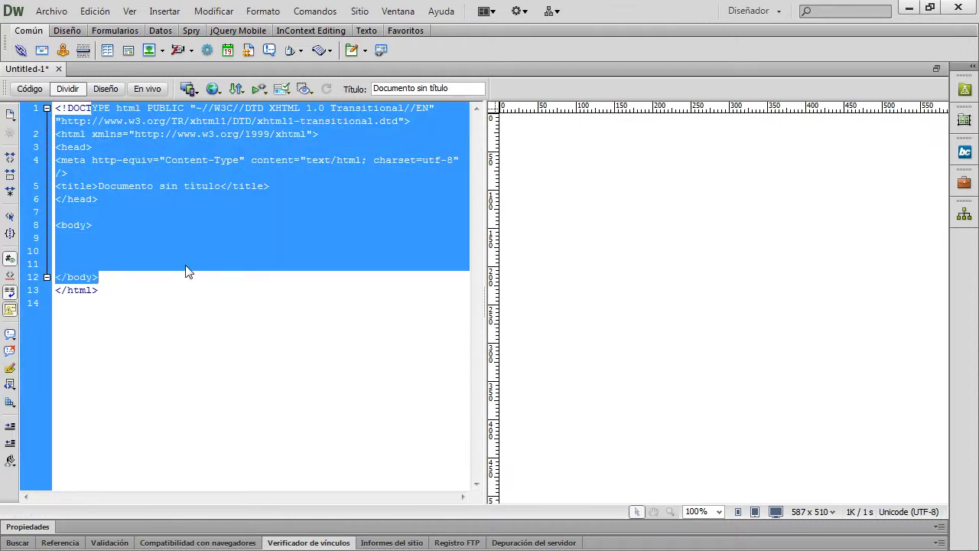
click(638, 223)
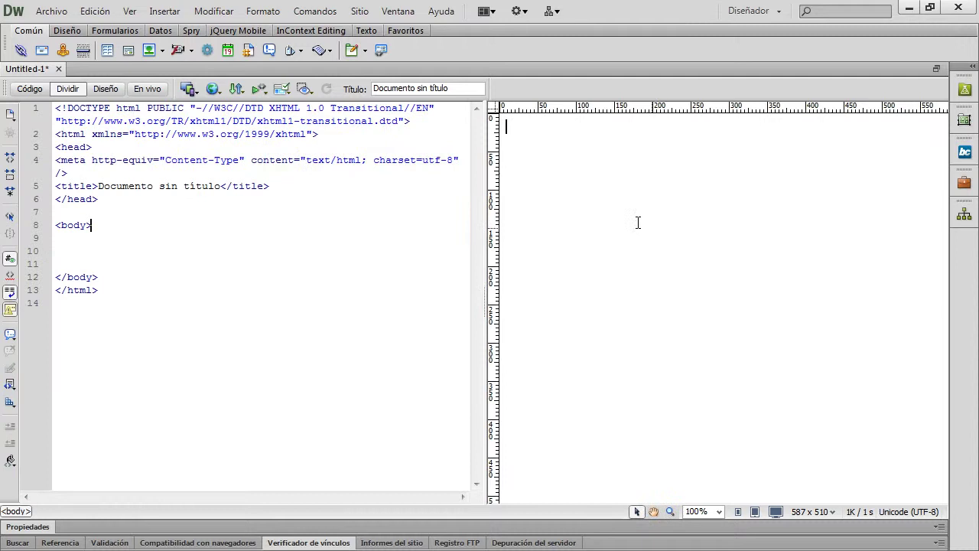
Step: Switch to Design view, annotate the browser-preview globe icon, and pick a preview browser
click(105, 89)
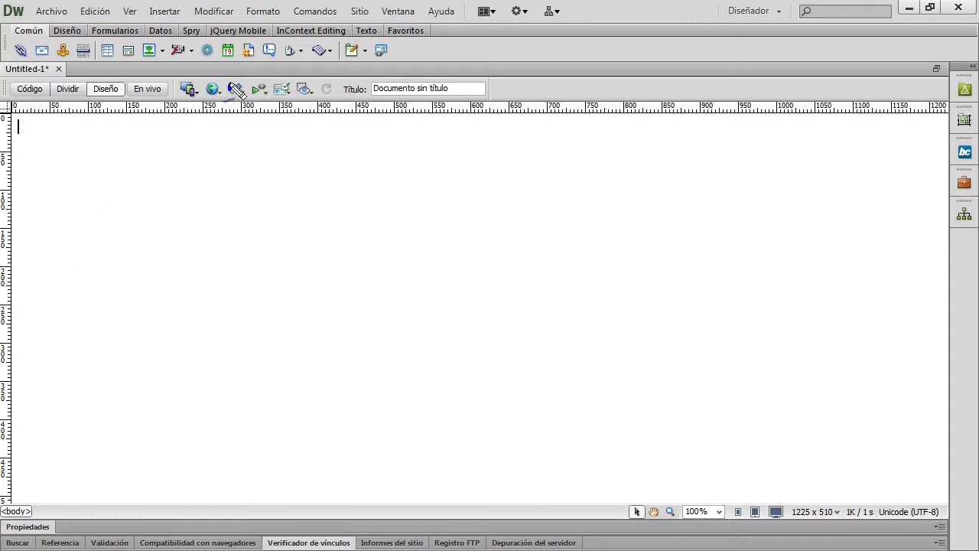
mouse_move(228, 79)
mouse_down()
mouse_move(192, 90)
mouse_move(237, 94)
mouse_move(221, 195)
mouse_up()
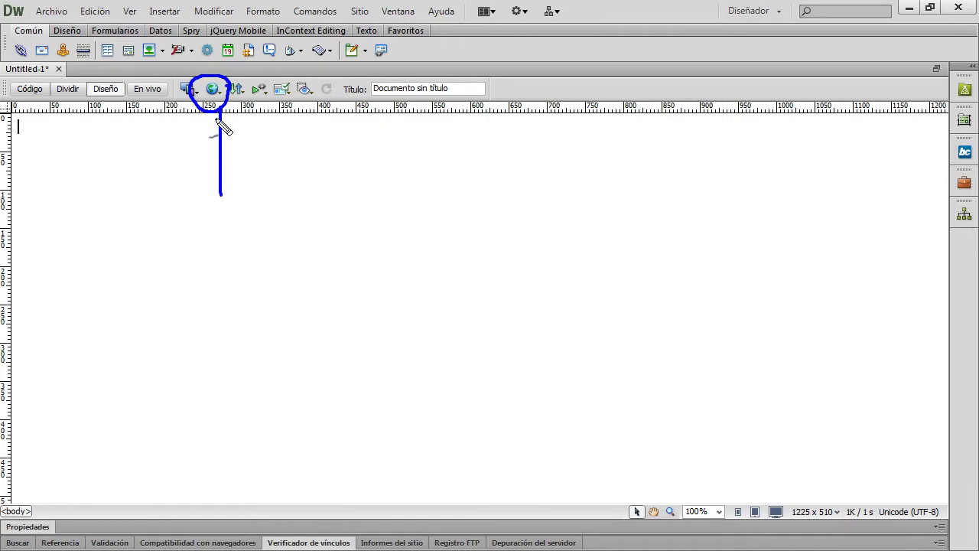
mouse_move(220, 108)
mouse_down()
mouse_move(208, 130)
mouse_move(243, 135)
mouse_up()
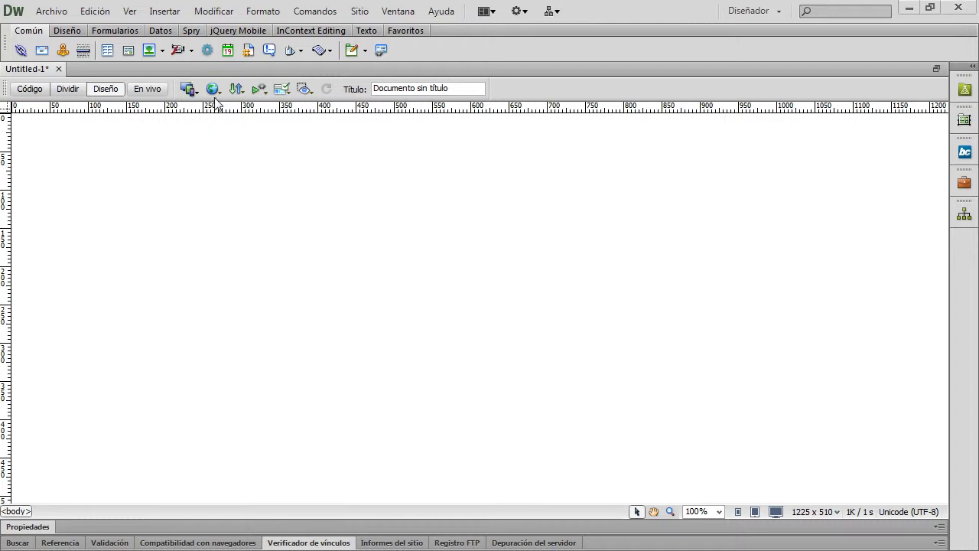
click(221, 92)
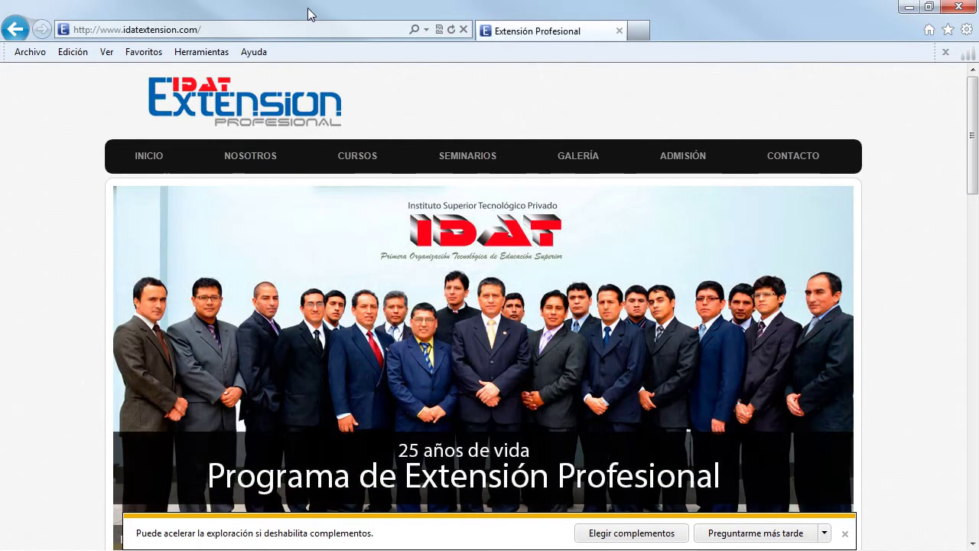
Step: Shrink Internet Explorer and browse the IDAT Extension site in Chrome
drag(307, 8, 471, 141)
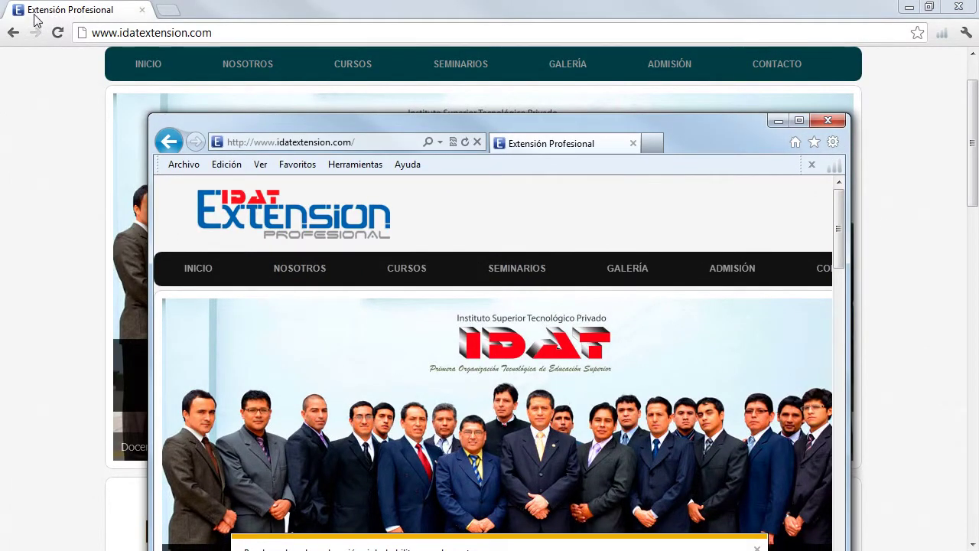
click(254, 14)
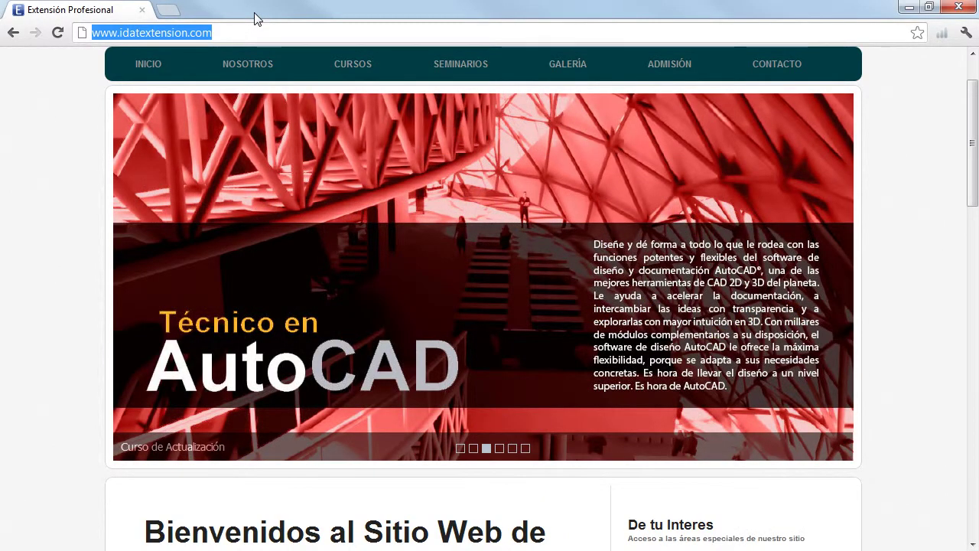
scroll(489, 275, up, 1)
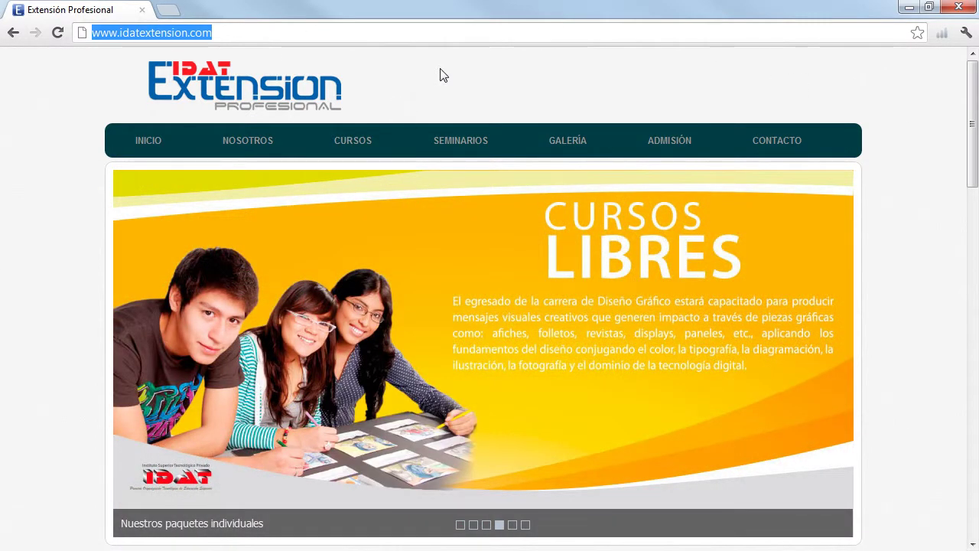
mouse_move(353, 143)
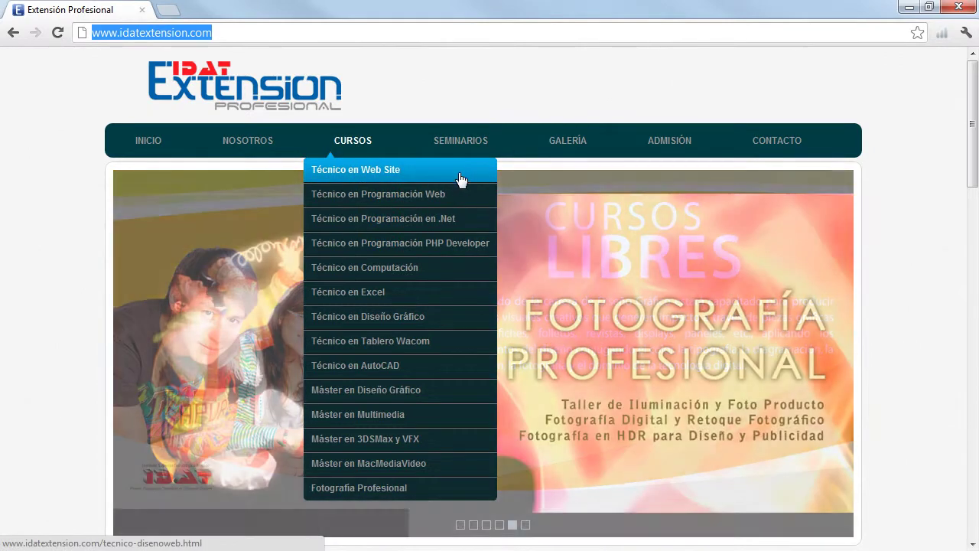
mouse_move(487, 146)
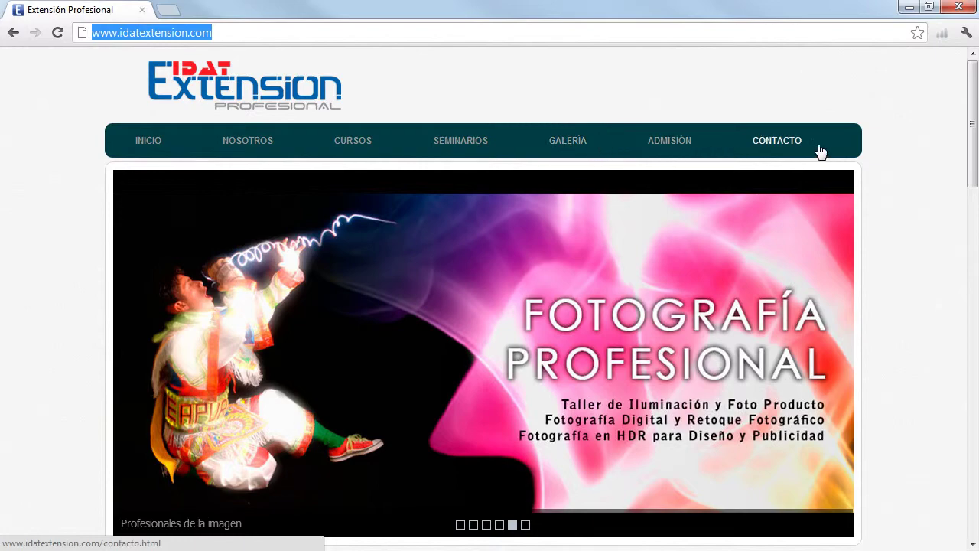
mouse_move(221, 161)
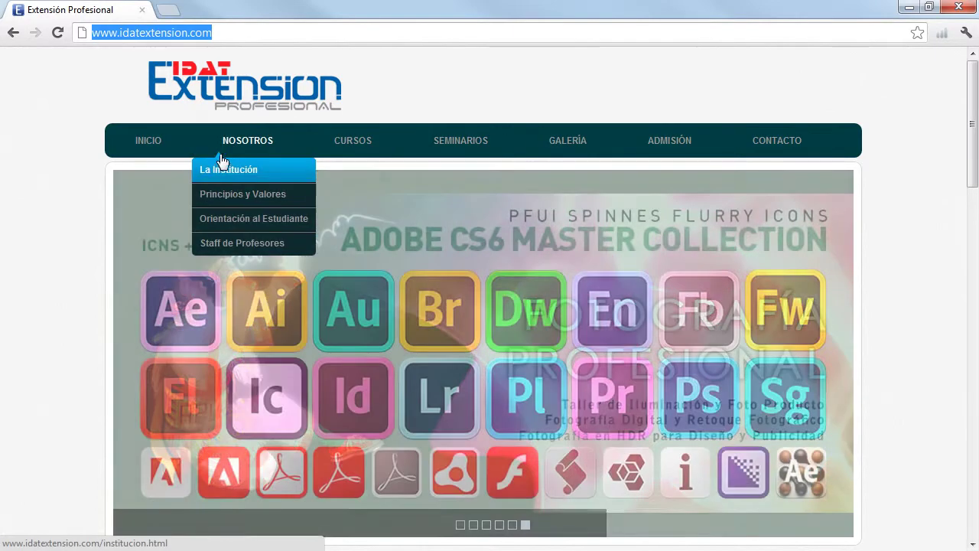
Step: View the same site in a maximized Internet Explorer, then close the browser
key(alt+Tab)
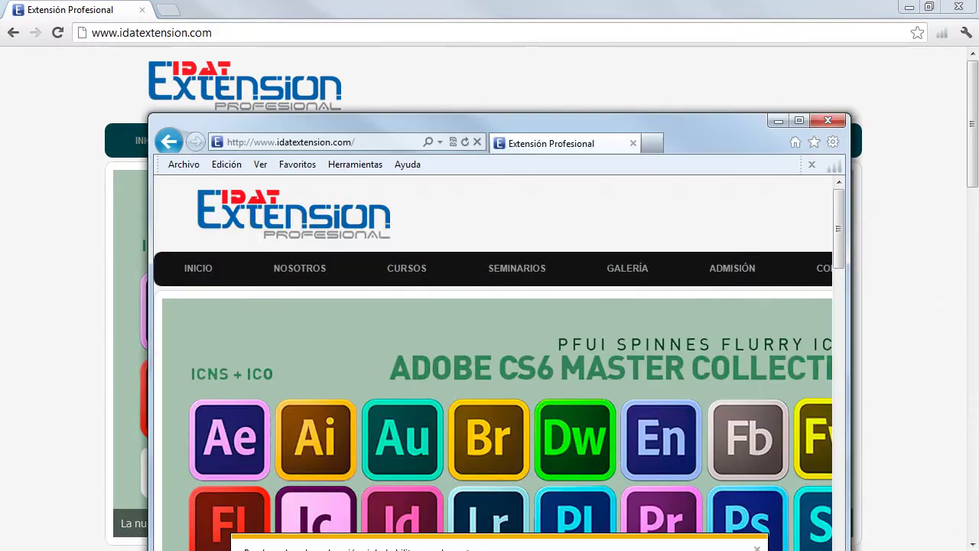
drag(418, 116, 498, 2)
drag(298, 10, 572, 24)
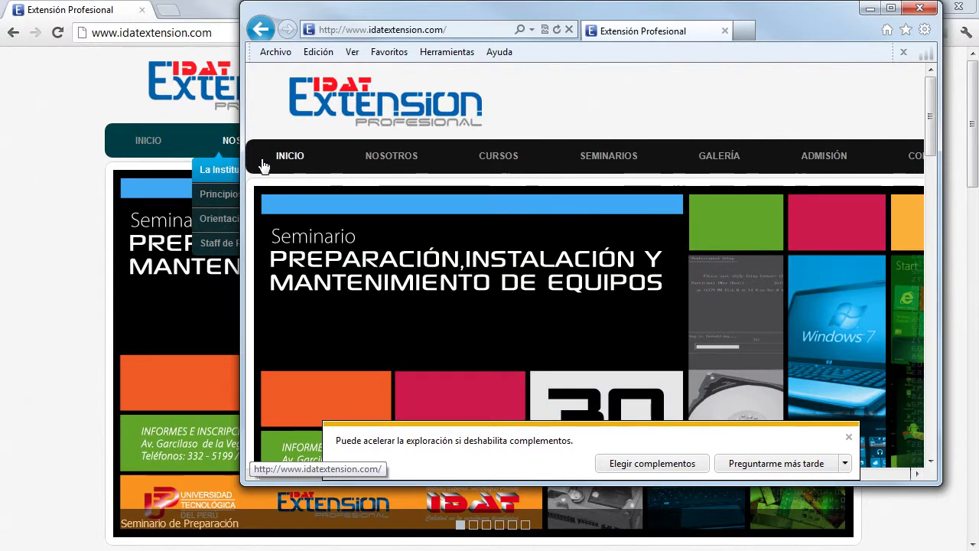
double_click(396, 15)
mouse_move(369, 160)
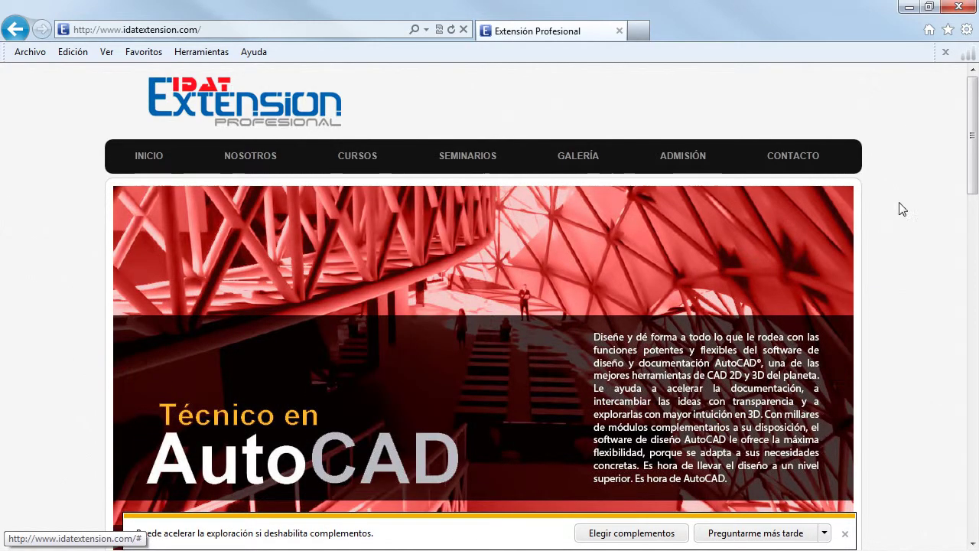
scroll(974, 153, down, 1)
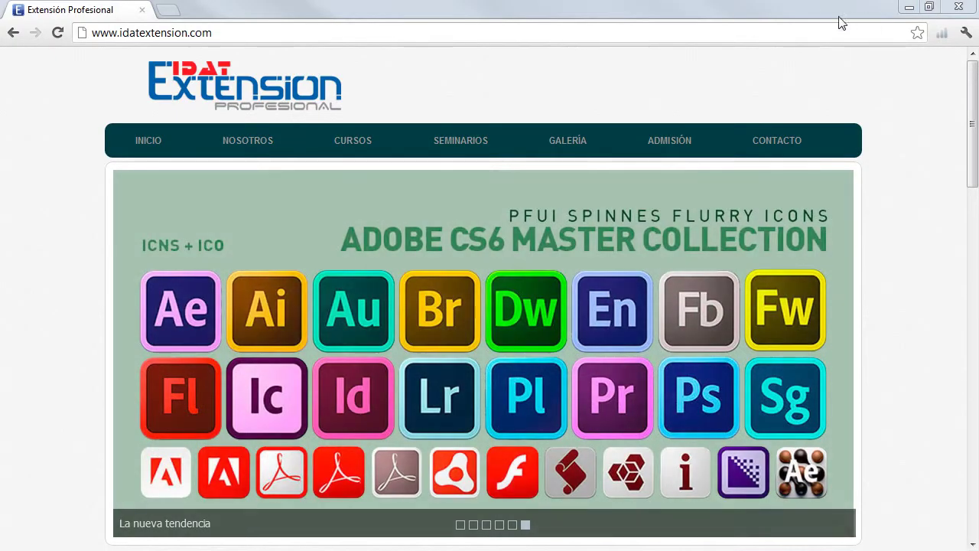
click(958, 7)
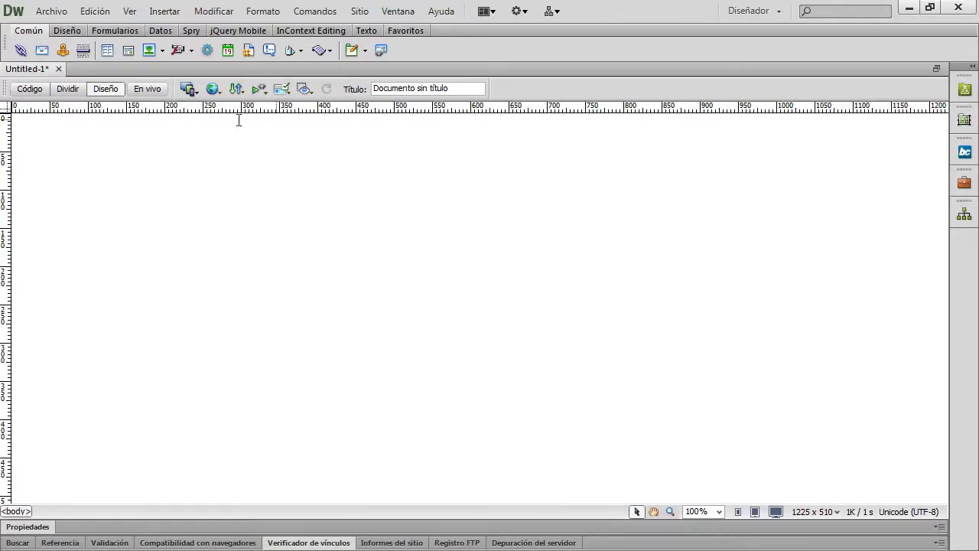
Step: Open the globe Preview/Debug in Browser dropdown in the document toolbar
click(218, 94)
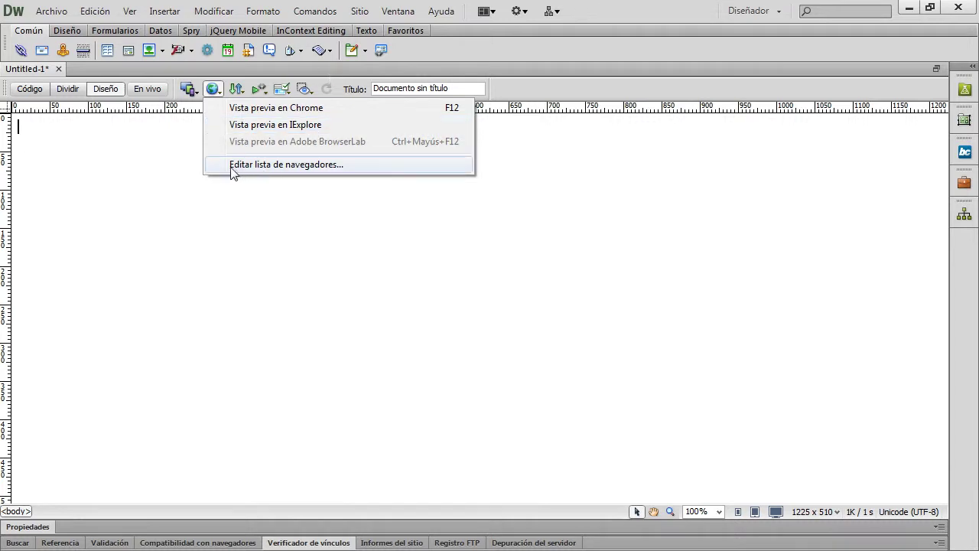
Step: Choose 'Editar lista de navegadores...' to open the Vista previa en el navegador preferences
click(328, 165)
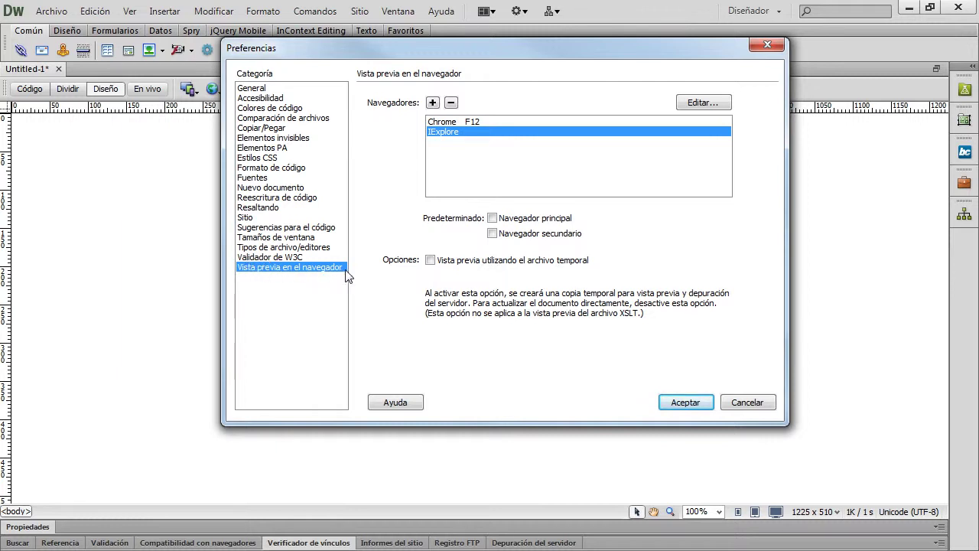
Step: Start adding a new preview browser with + and Examinar, then cancel it
click(454, 125)
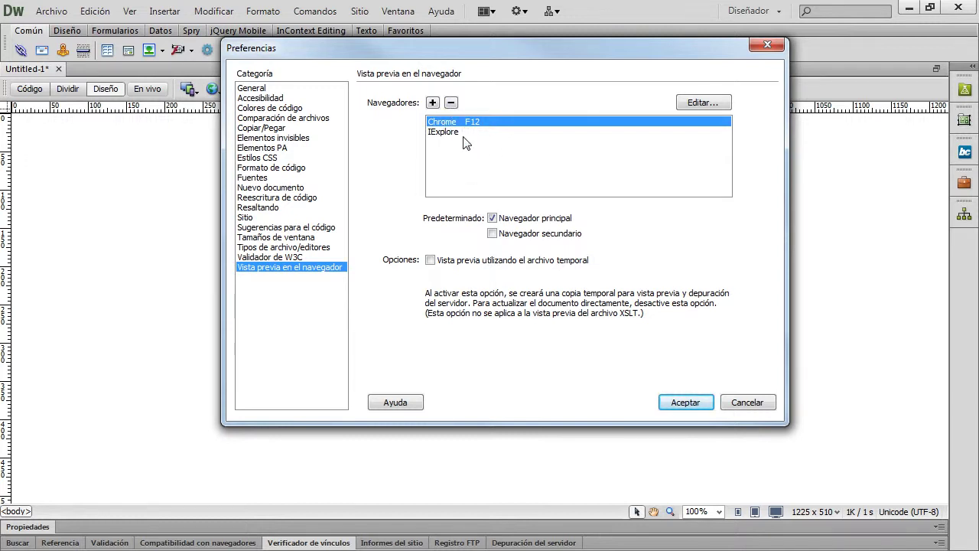
click(433, 102)
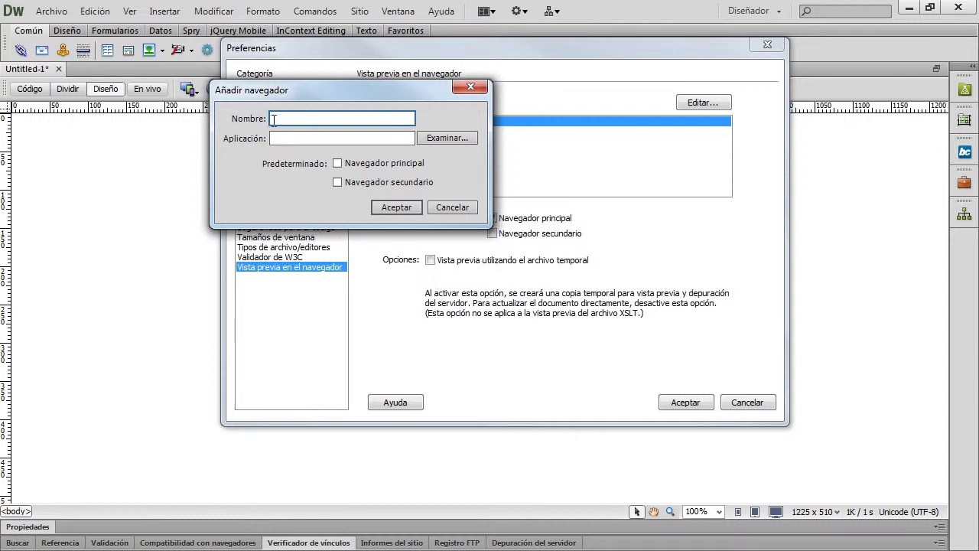
click(436, 139)
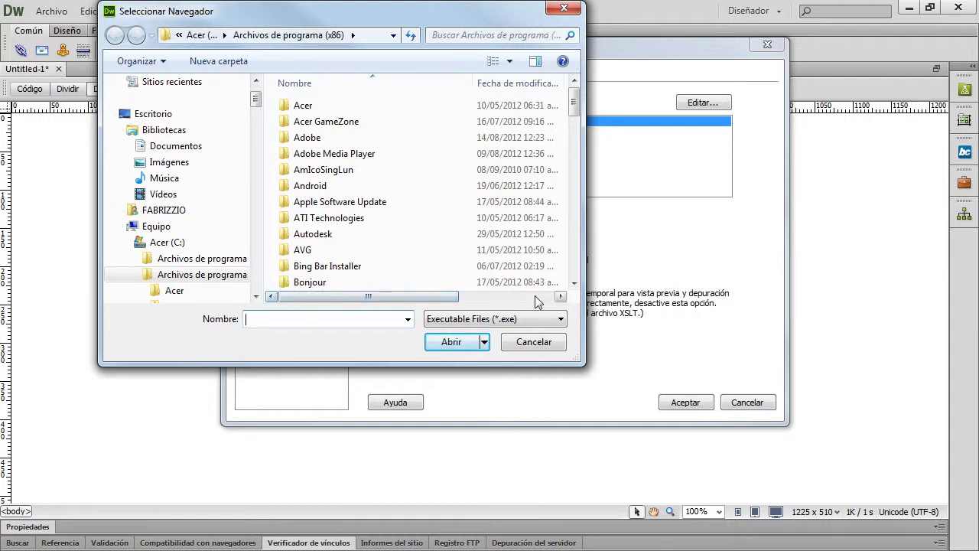
click(532, 342)
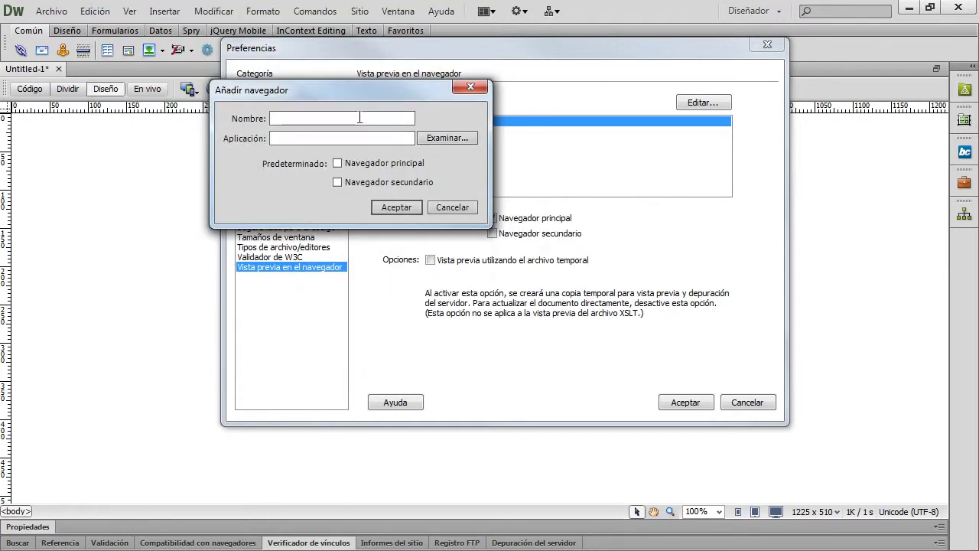
click(455, 208)
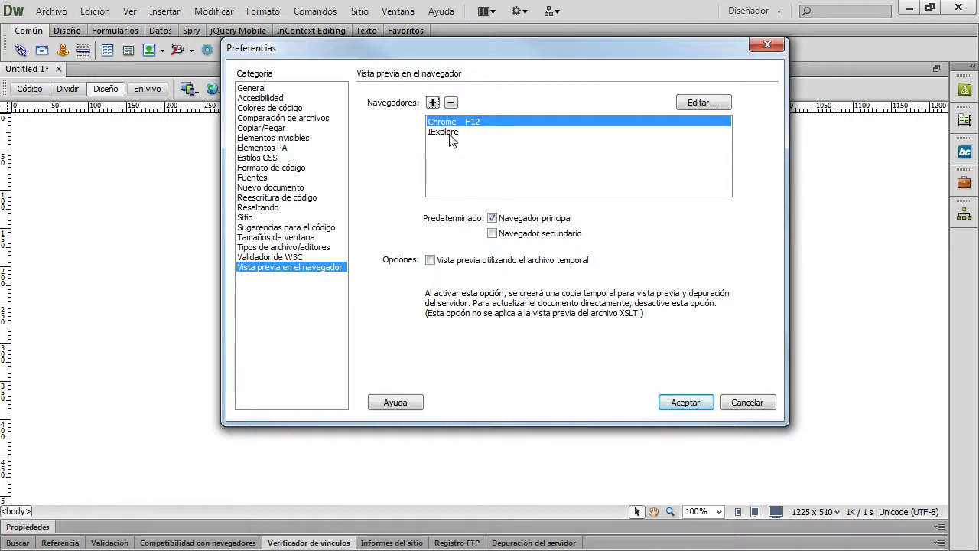
Step: Make IExplore primary, switch Navegador principal back to Chrome, and click Aceptar
click(453, 135)
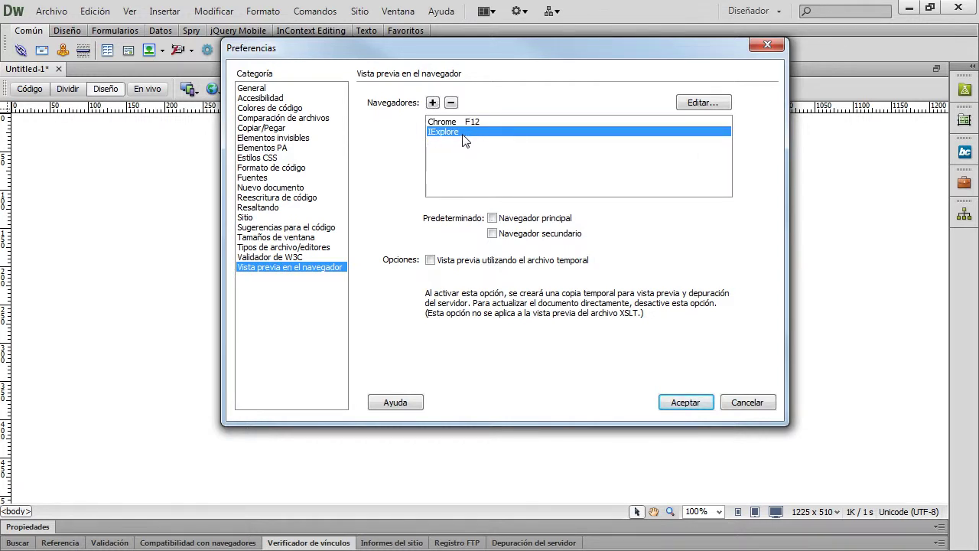
click(492, 218)
click(453, 125)
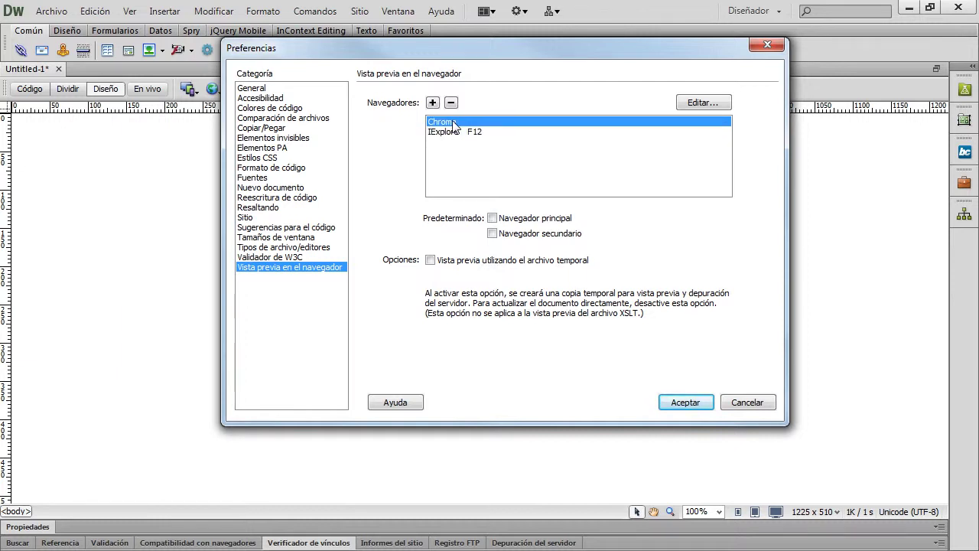
click(492, 219)
click(696, 403)
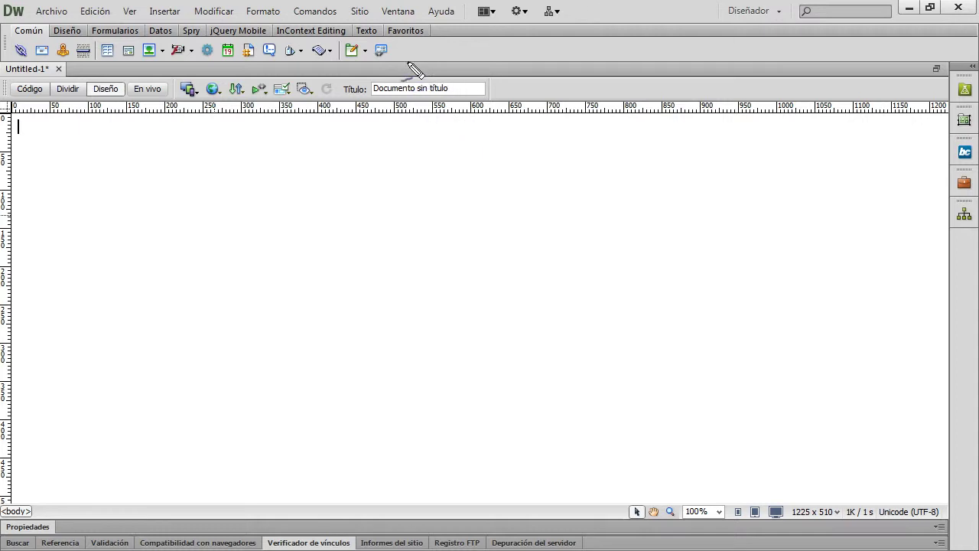
mouse_move(429, 75)
mouse_down()
mouse_move(392, 68)
mouse_move(335, 110)
mouse_move(488, 120)
mouse_move(439, 70)
mouse_up()
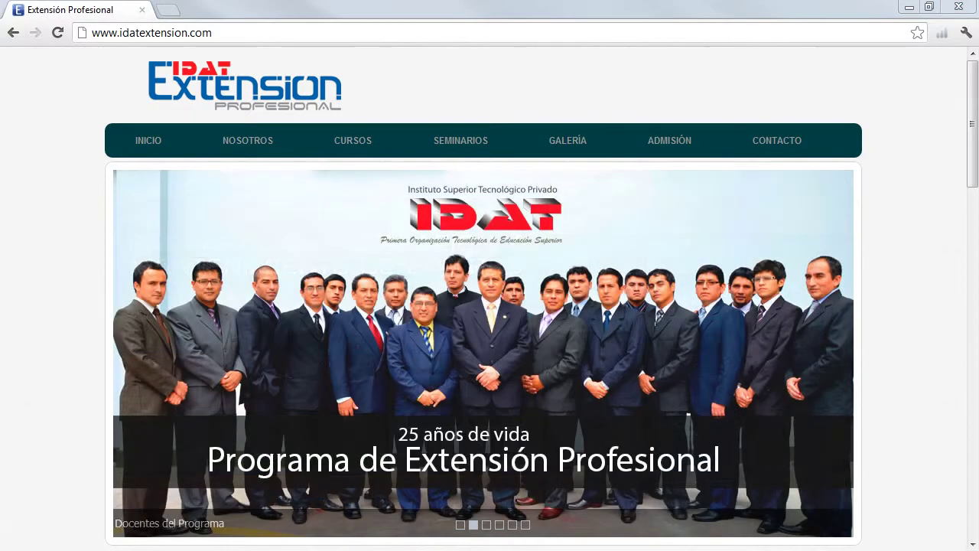
Step: Select the IDAT site's address in Chrome, then minimize Chrome to reveal Dreamweaver
mouse_move(250, 150)
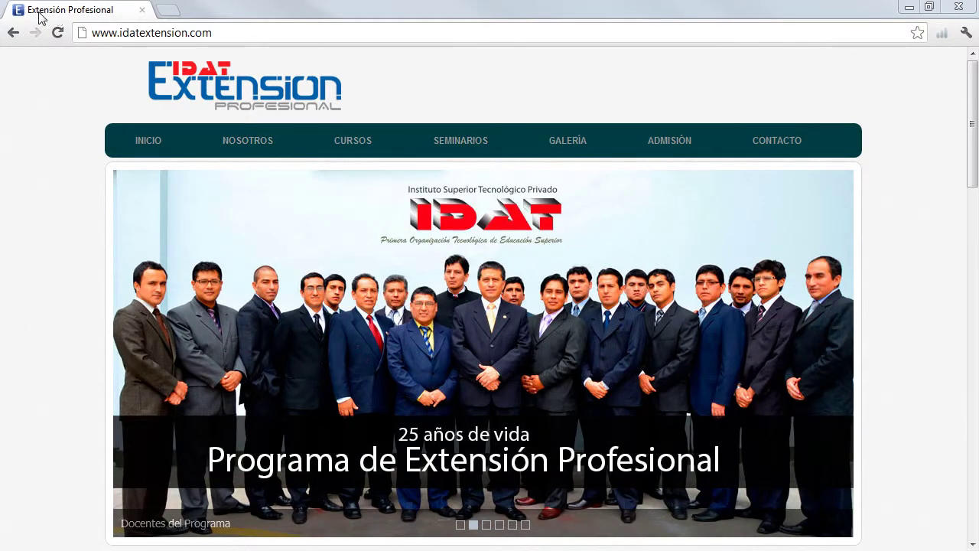
click(232, 35)
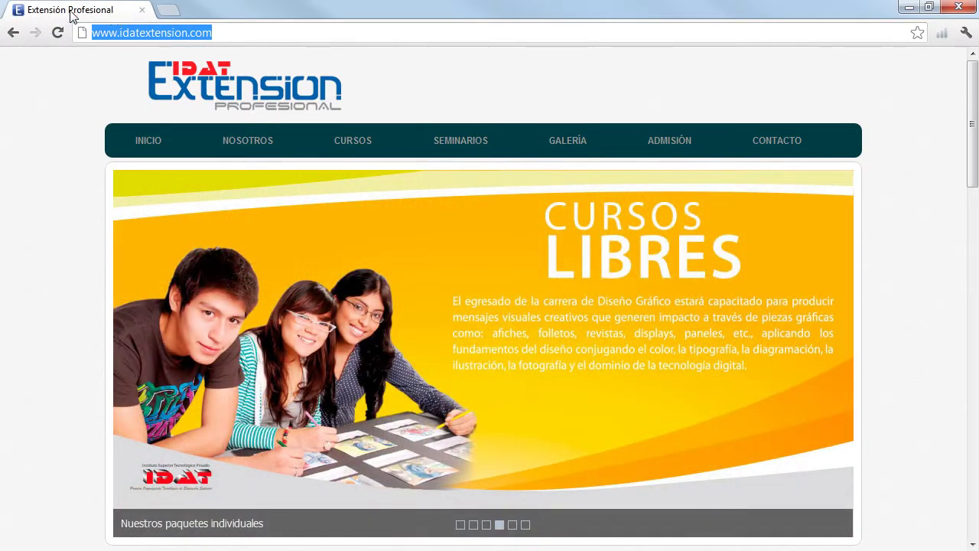
click(911, 8)
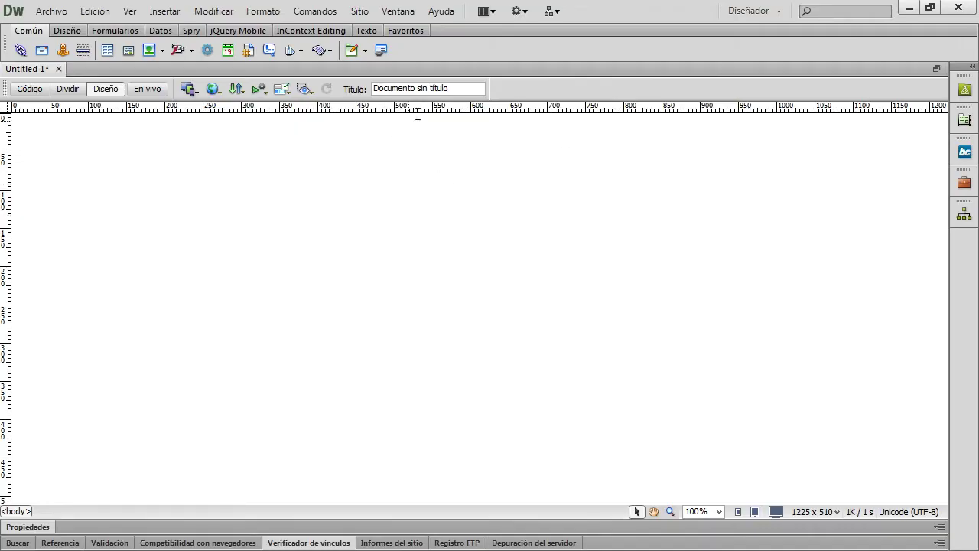
Step: Replace the Título field's 'Documento sin título' with '.:: Sesión 01 ::.'
click(373, 88)
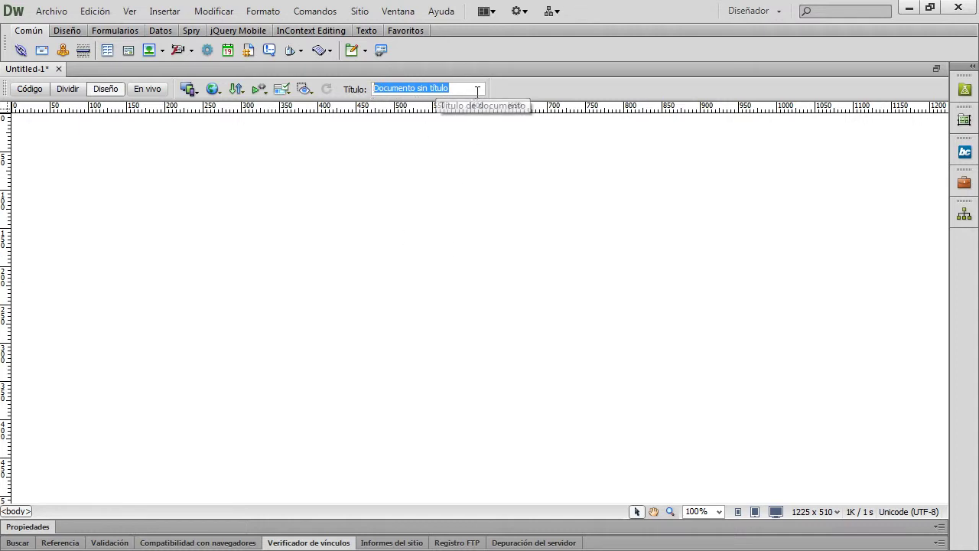
drag(476, 89, 364, 89)
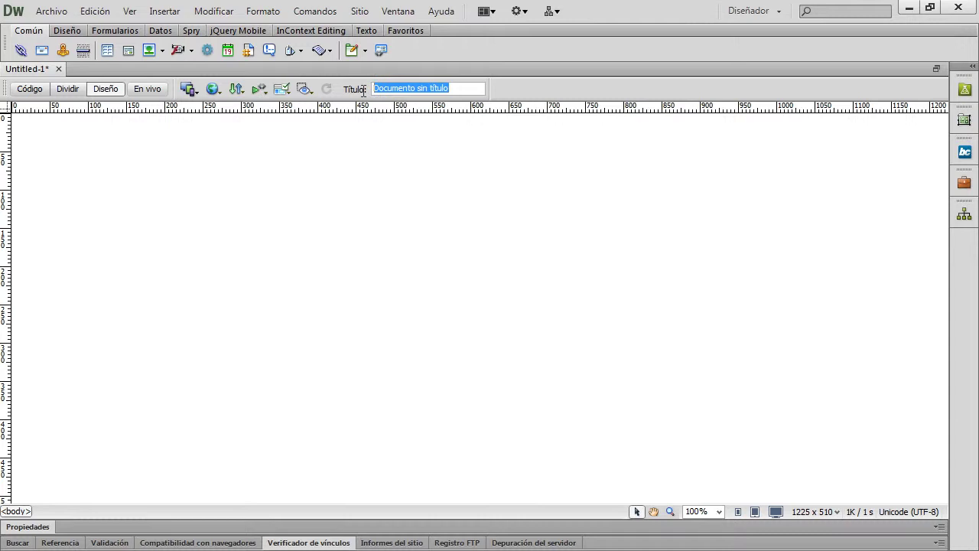
drag(449, 89, 367, 91)
text(Sesión 01 ::)
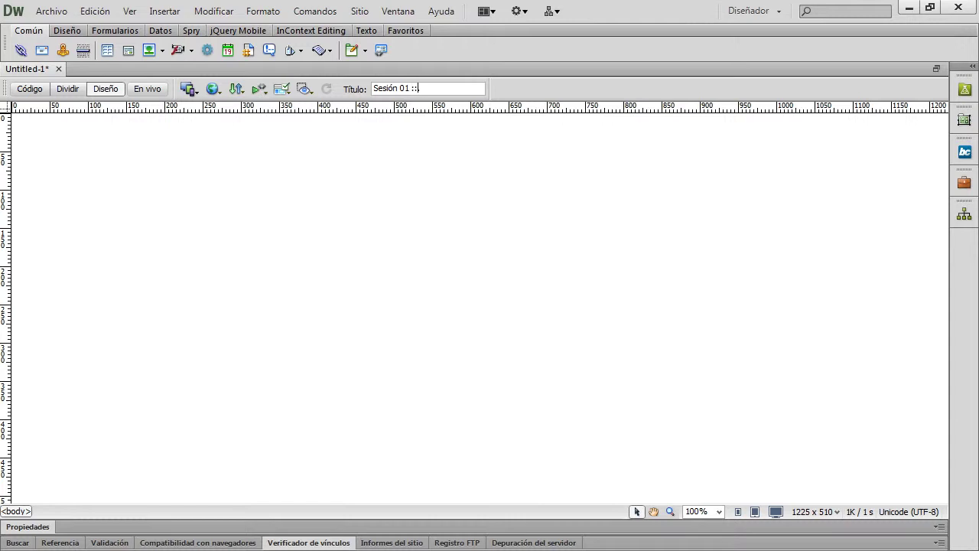
text(.::)
drag(374, 89, 426, 88)
click(450, 147)
mouse_move(208, 111)
mouse_down()
mouse_move(268, 116)
mouse_move(271, 216)
mouse_move(258, 214)
mouse_move(267, 228)
mouse_move(277, 215)
mouse_up()
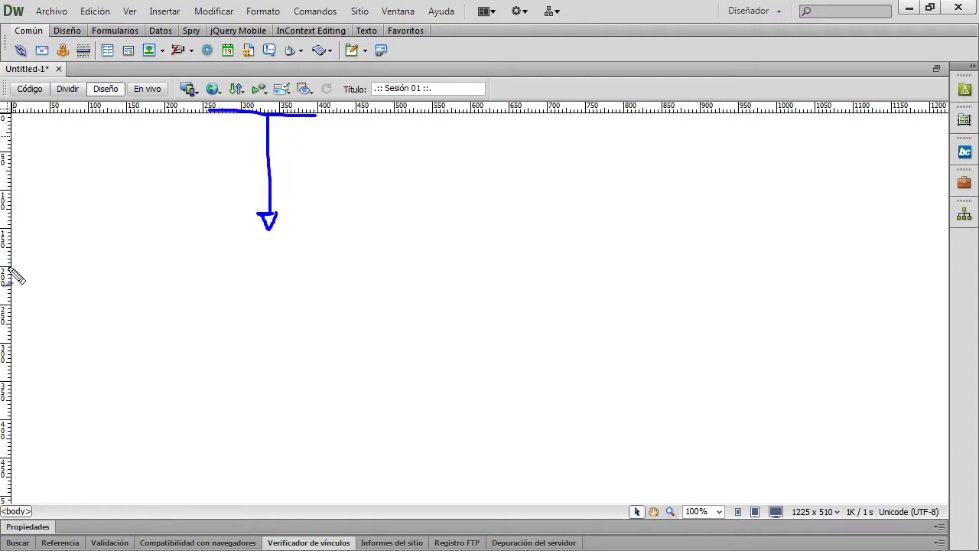
mouse_move(4, 247)
mouse_down()
mouse_move(4, 294)
mouse_move(152, 278)
mouse_move(127, 287)
mouse_up()
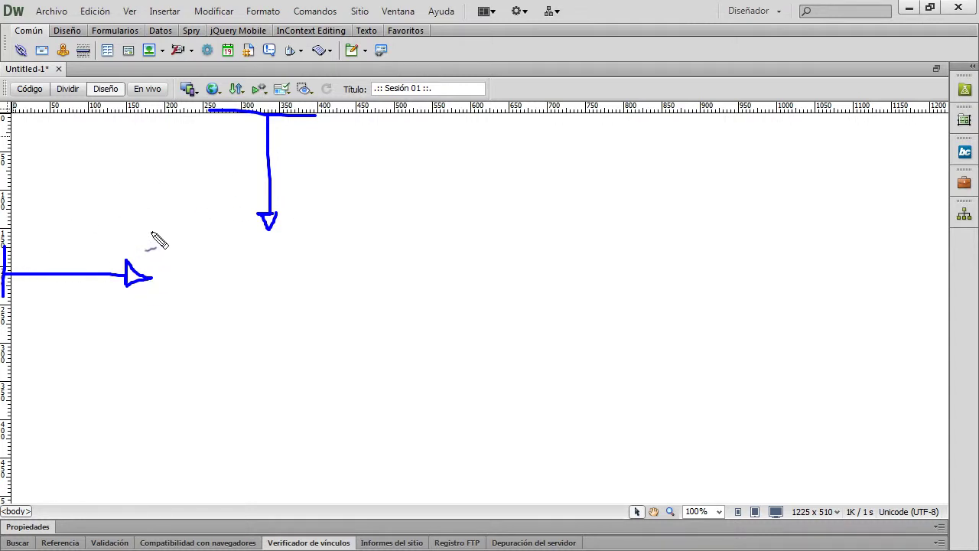
mouse_move(153, 228)
mouse_down()
mouse_move(154, 408)
mouse_move(204, 232)
mouse_move(701, 232)
mouse_up()
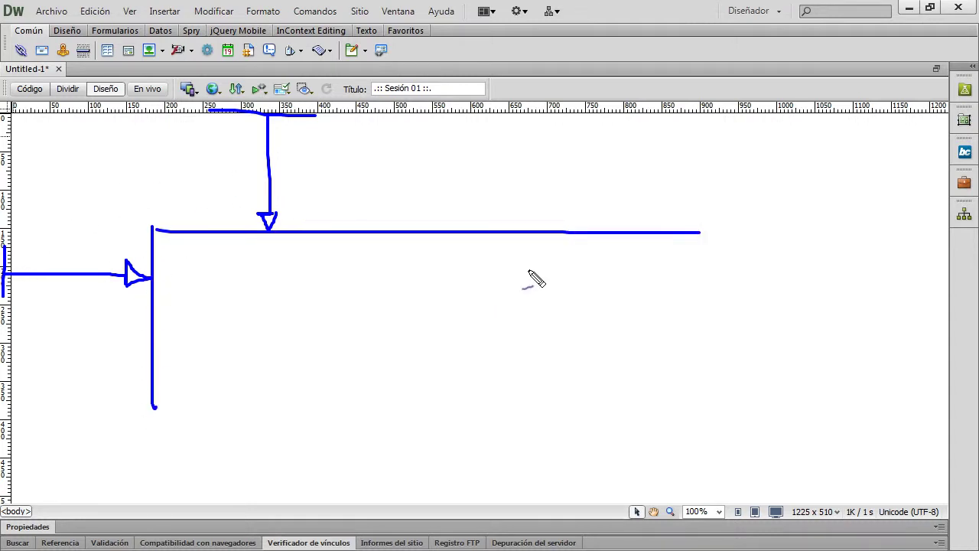
drag(532, 251, 532, 303)
mouse_move(530, 251)
mouse_down()
mouse_move(599, 274)
mouse_move(535, 303)
mouse_up()
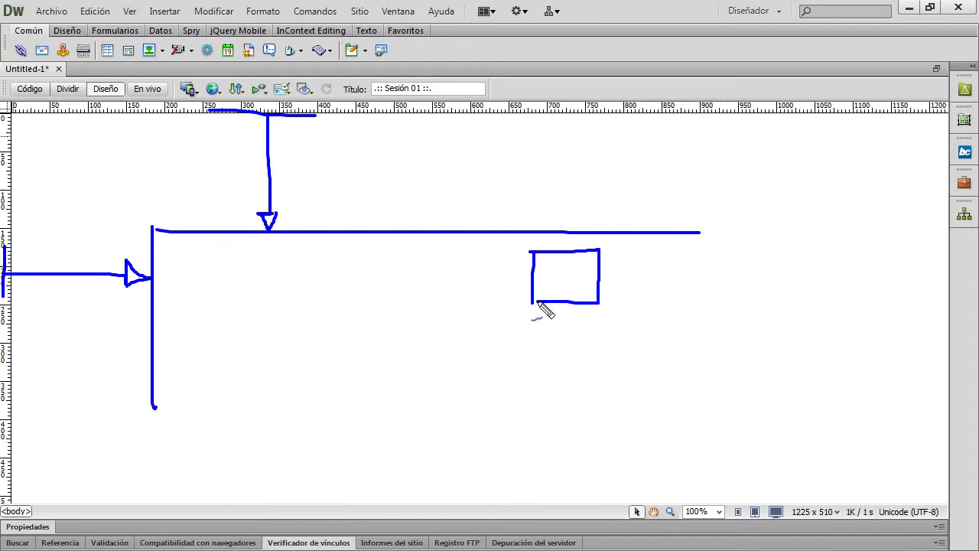
drag(701, 231, 707, 441)
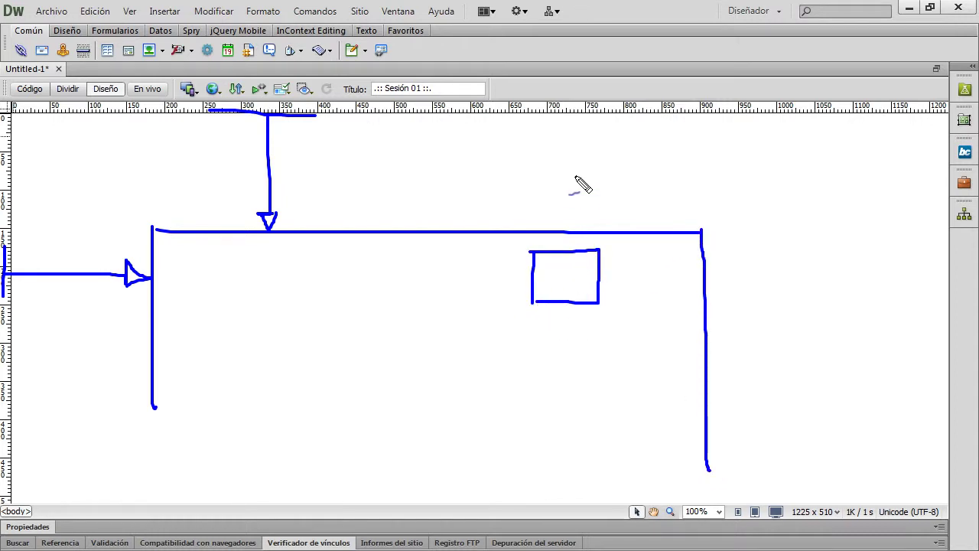
mouse_move(567, 112)
mouse_down()
mouse_move(574, 246)
mouse_move(580, 225)
mouse_up()
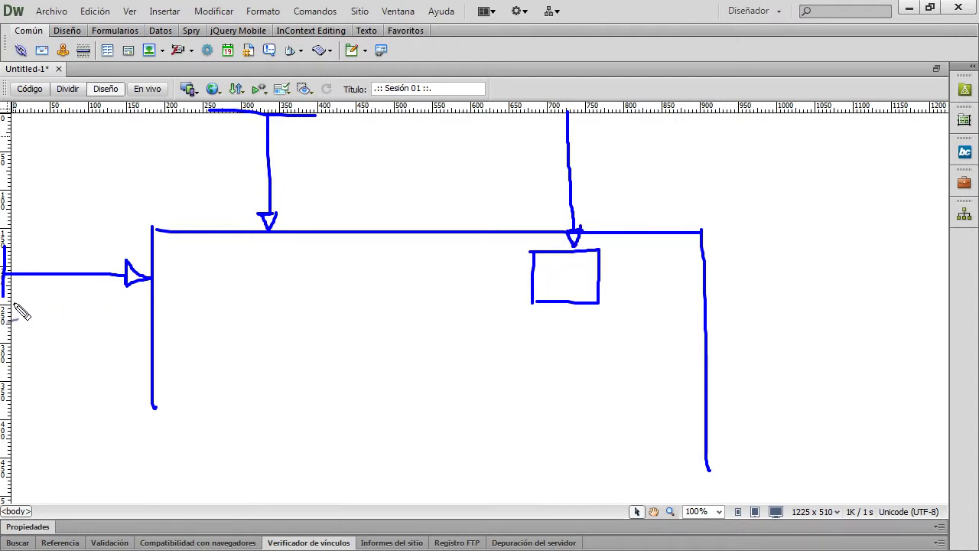
mouse_move(12, 304)
mouse_down()
mouse_move(264, 317)
mouse_move(502, 303)
mouse_move(519, 315)
mouse_up()
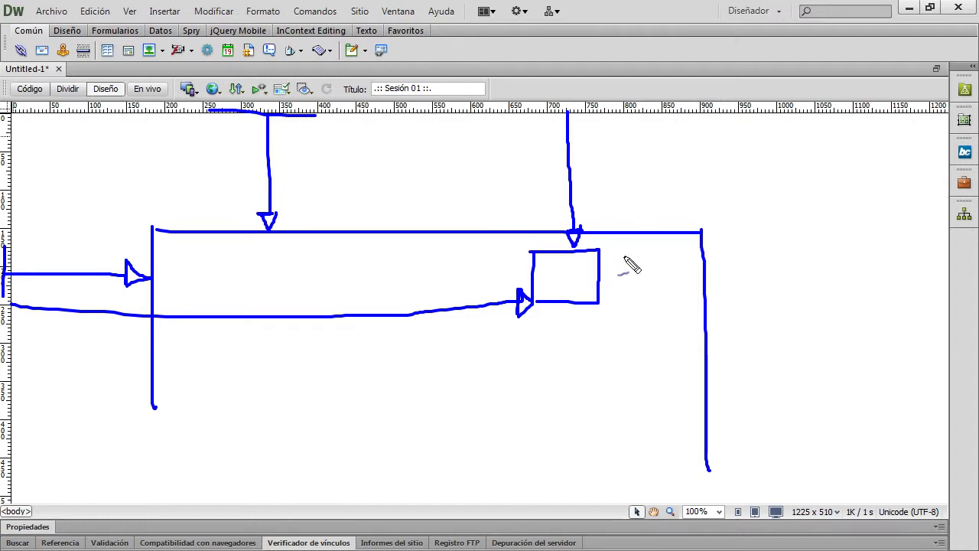
key(Escape)
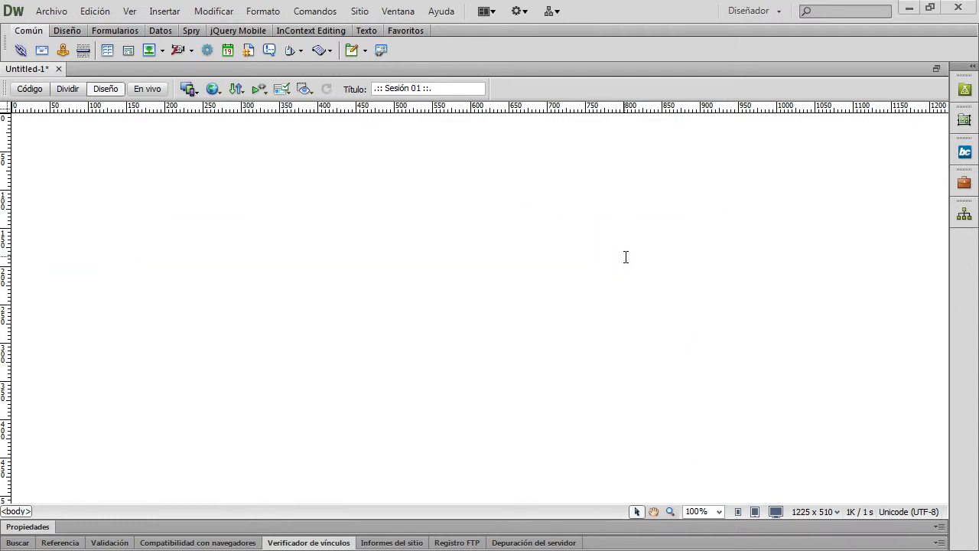
key(ctrl+2)
mouse_move(738, 492)
mouse_down()
mouse_move(611, 506)
mouse_move(745, 523)
mouse_move(739, 491)
mouse_up()
mouse_move(398, 304)
mouse_down()
mouse_move(470, 330)
mouse_move(655, 466)
mouse_up()
mouse_move(647, 393)
mouse_down()
mouse_move(655, 464)
mouse_move(566, 456)
mouse_up()
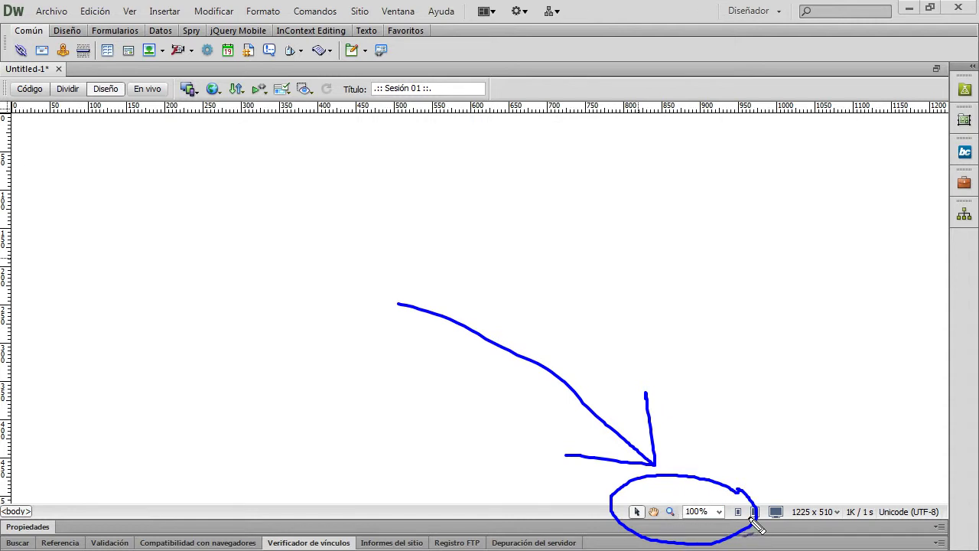
key(Escape)
key(ctrl+shift+d)
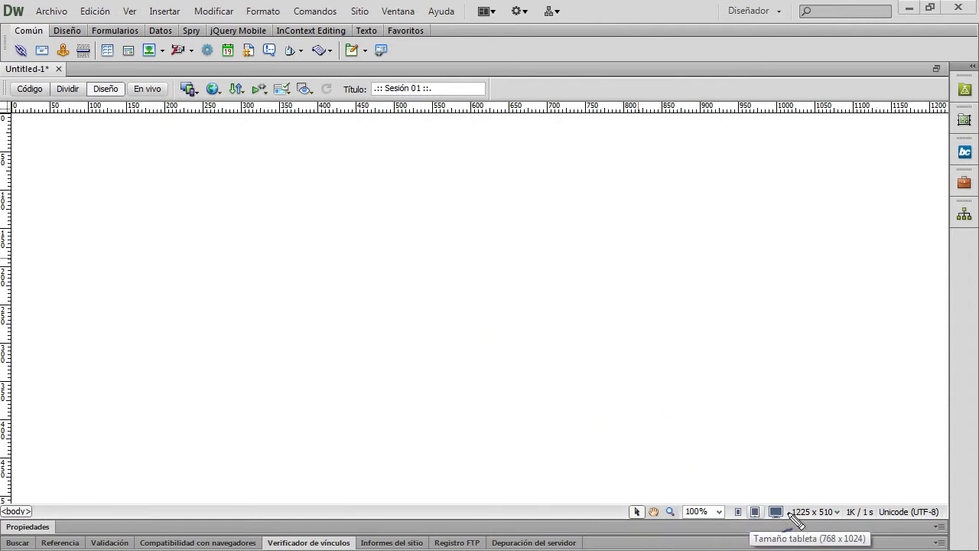
mouse_move(789, 513)
mouse_down()
mouse_move(788, 499)
mouse_move(721, 506)
mouse_move(773, 531)
mouse_move(799, 516)
mouse_move(794, 529)
mouse_up()
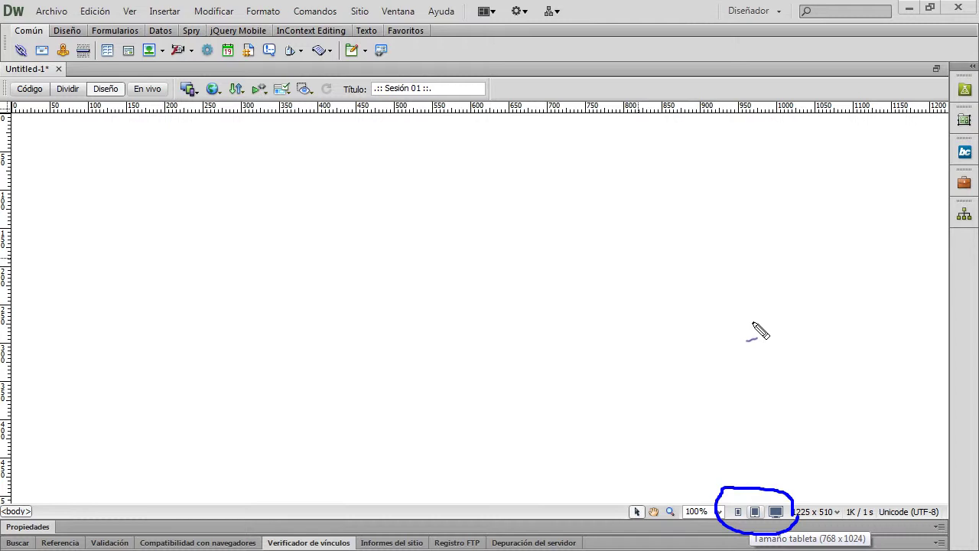
key(Escape)
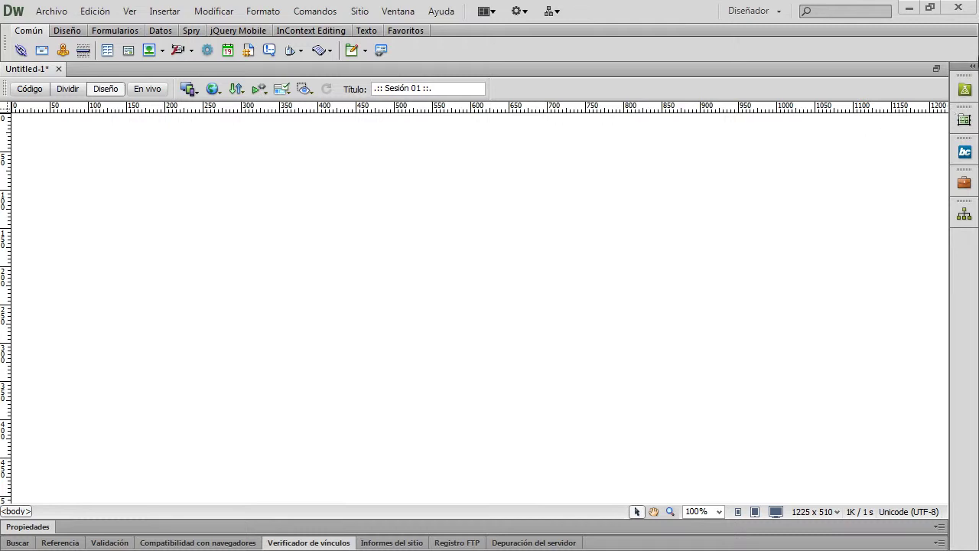
Step: Open the Files panel from the right dock and cancel the missing root-folder warning
click(964, 90)
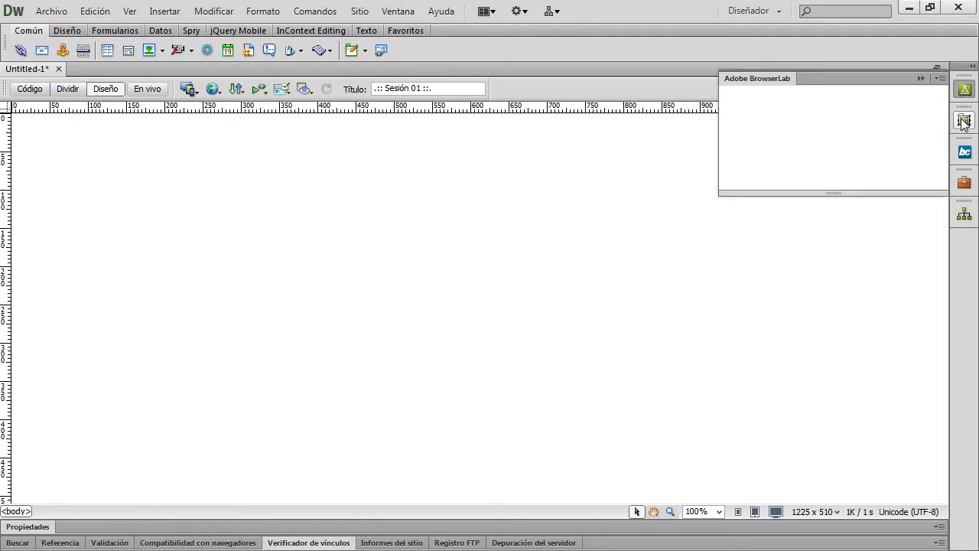
click(964, 153)
click(965, 183)
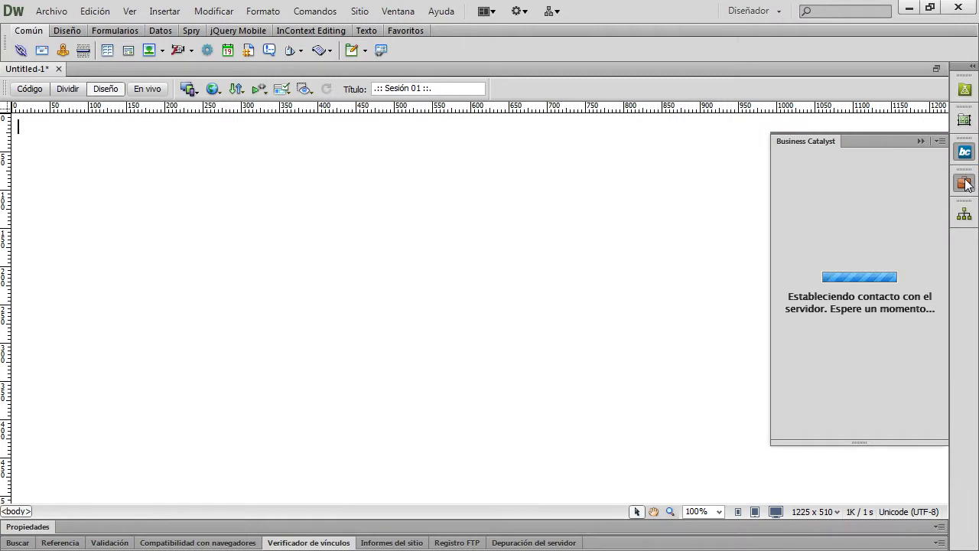
click(964, 215)
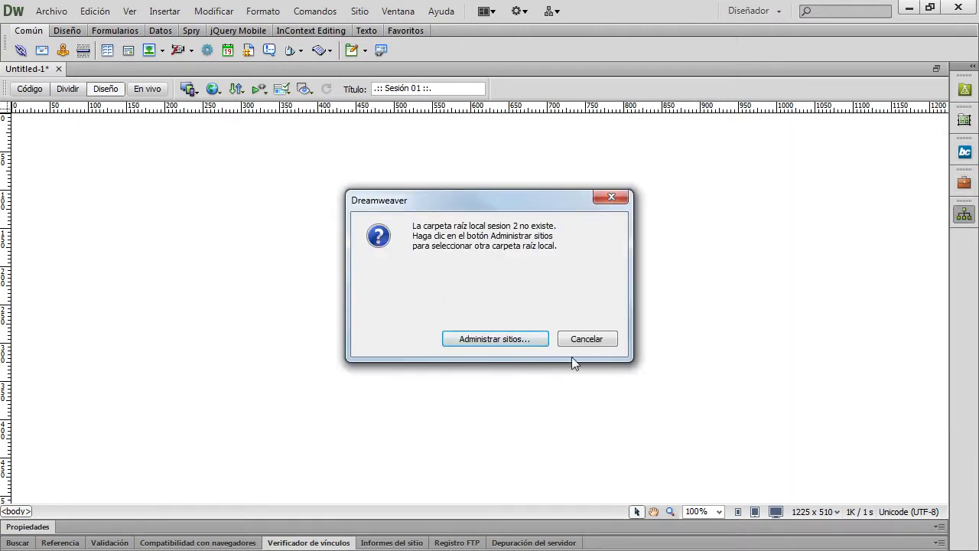
click(604, 343)
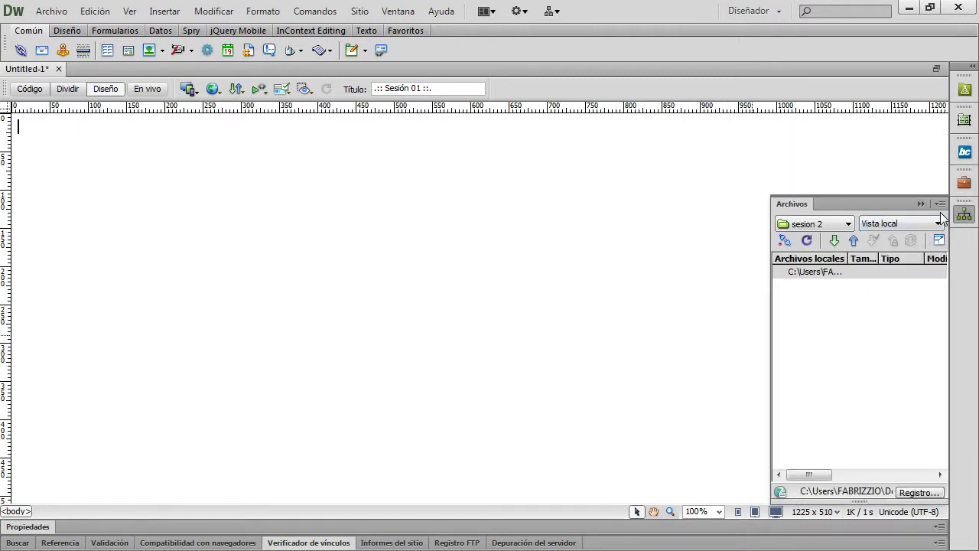
Step: Float the Archivos panel over the page, shortening it and nudging it into place
drag(832, 204, 241, 190)
drag(328, 476, 324, 412)
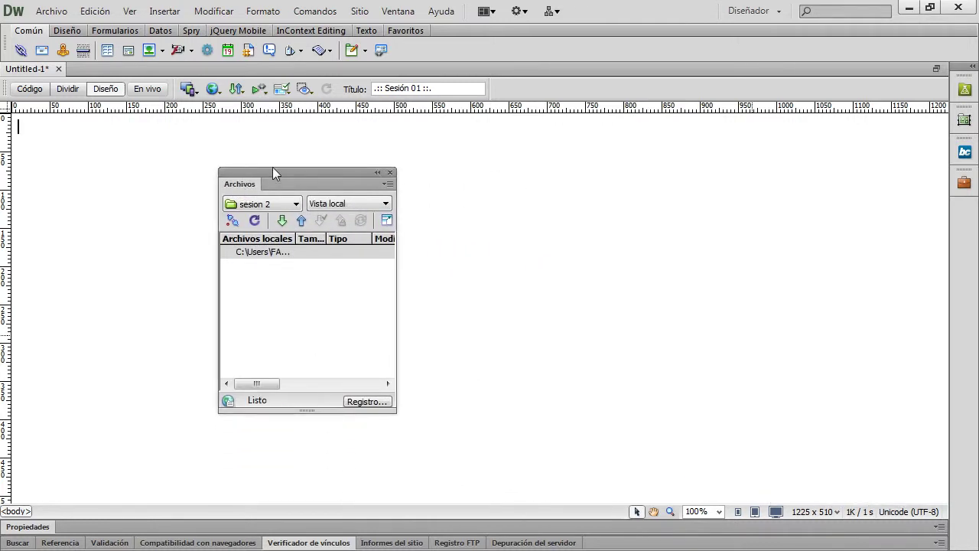
drag(280, 173, 268, 169)
click(398, 10)
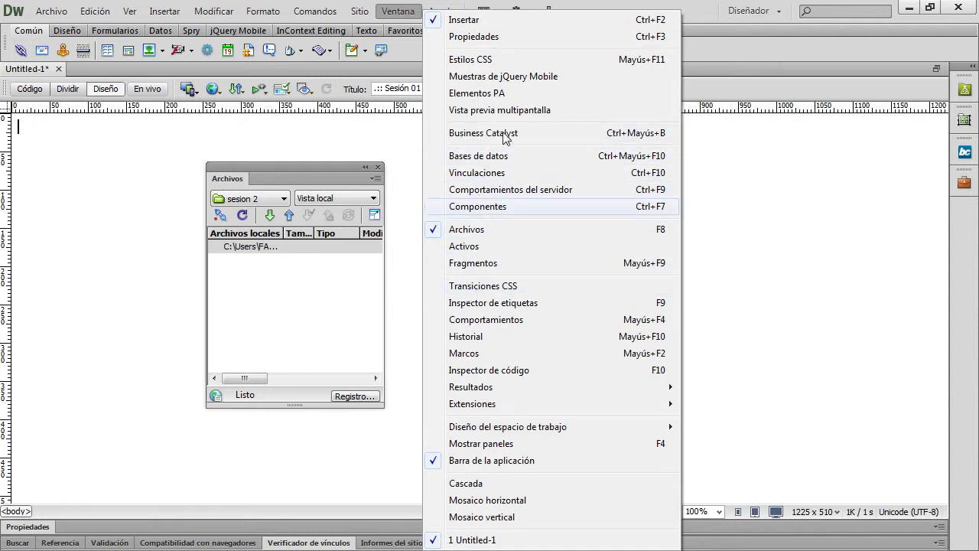
key(Escape)
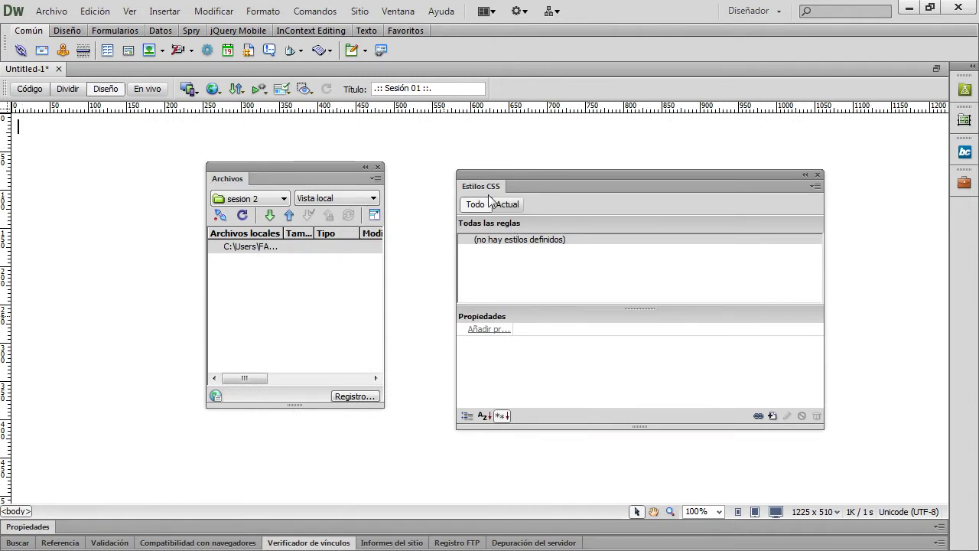
drag(494, 175, 491, 150)
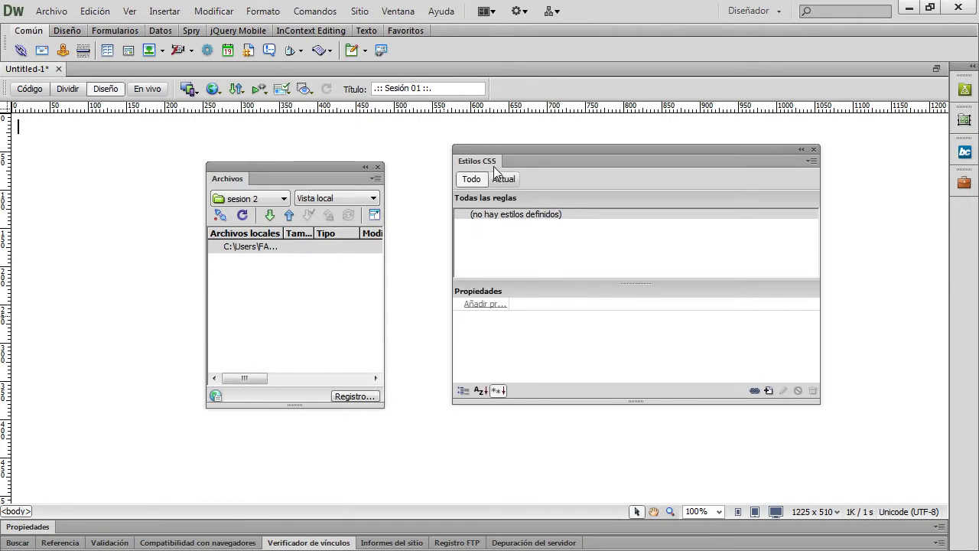
drag(813, 395, 684, 397)
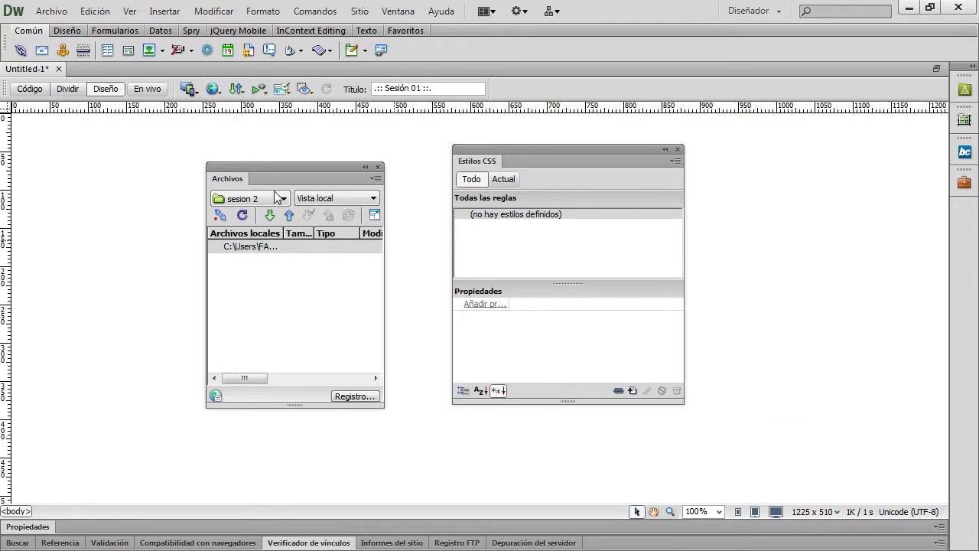
drag(246, 181, 247, 167)
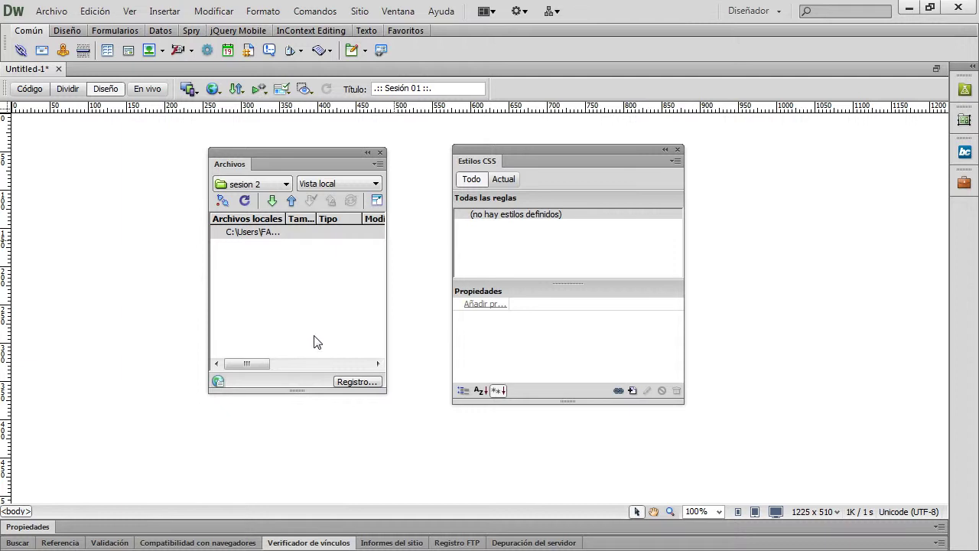
drag(546, 149, 535, 139)
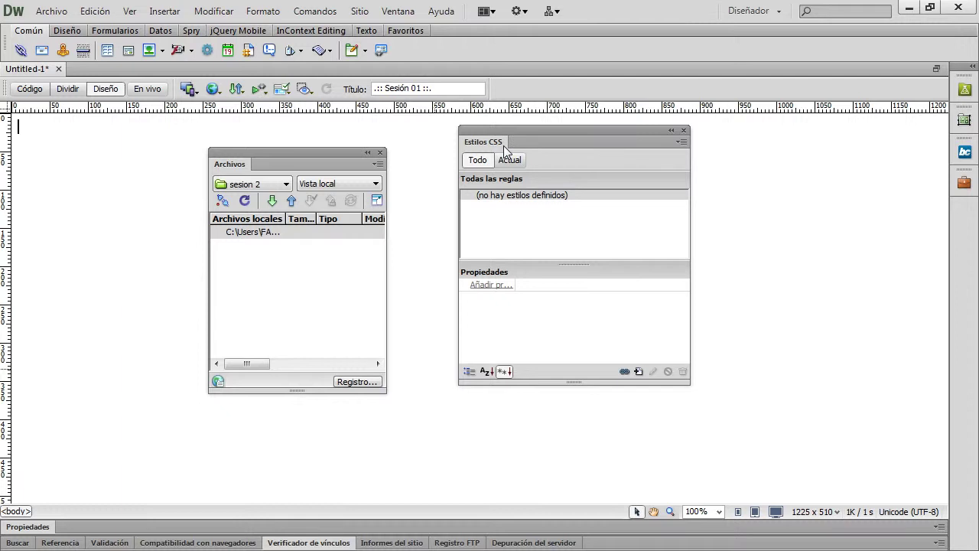
click(520, 253)
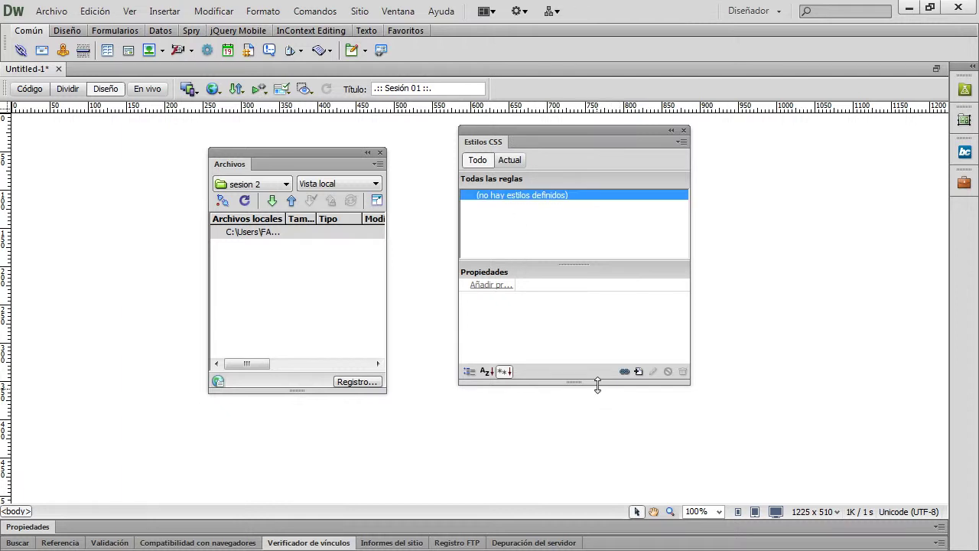
drag(597, 384, 597, 465)
drag(575, 264, 570, 306)
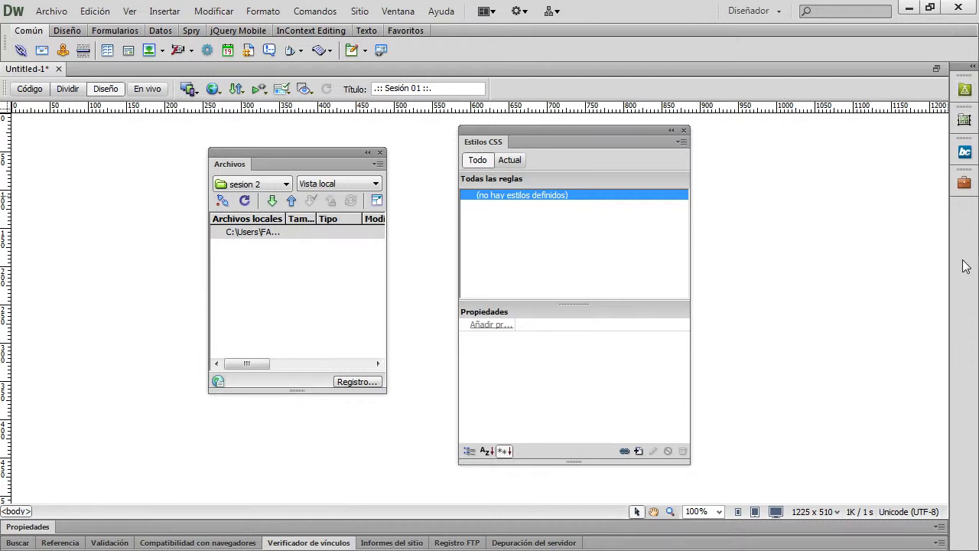
click(398, 12)
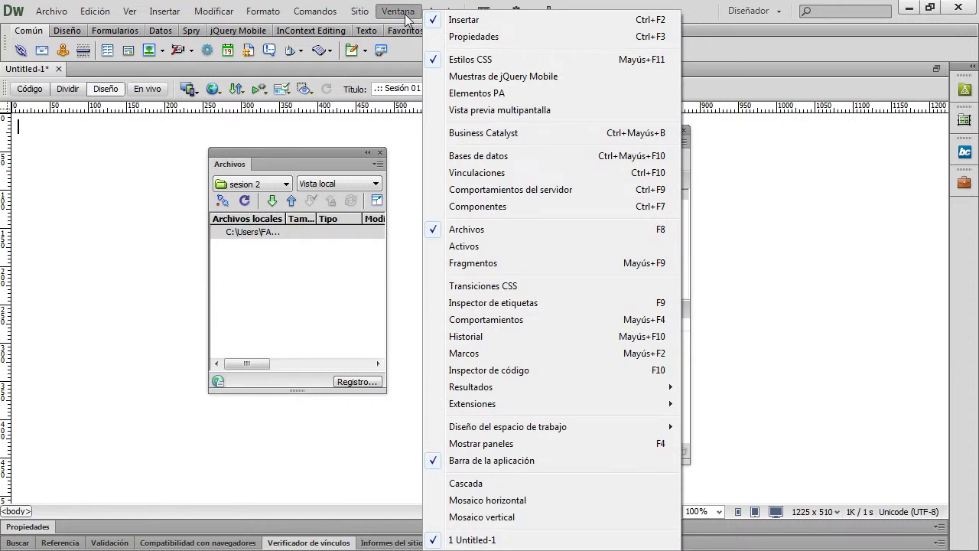
mouse_move(502, 51)
mouse_down()
mouse_move(444, 53)
mouse_move(490, 80)
mouse_move(504, 57)
mouse_up()
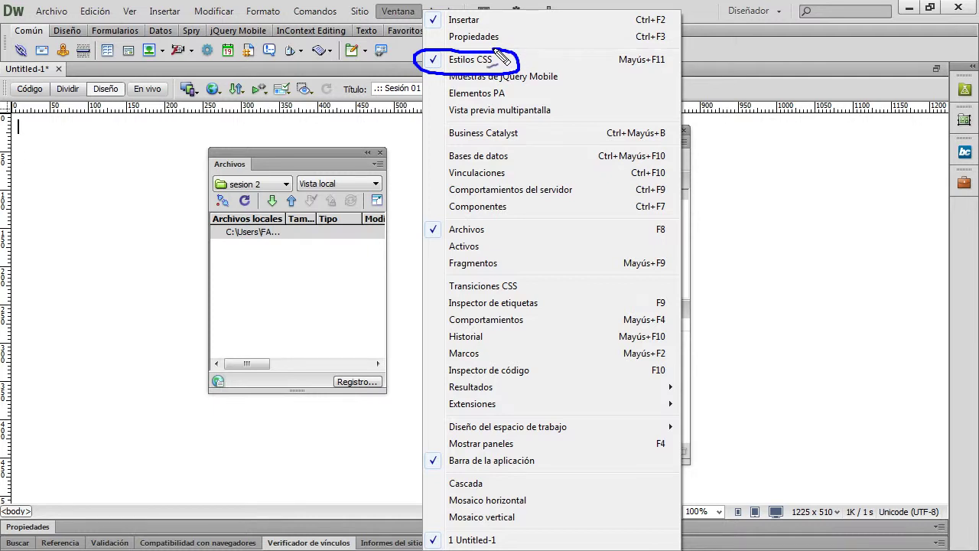
mouse_move(488, 218)
mouse_down()
mouse_move(429, 231)
mouse_move(459, 242)
mouse_move(489, 218)
mouse_up()
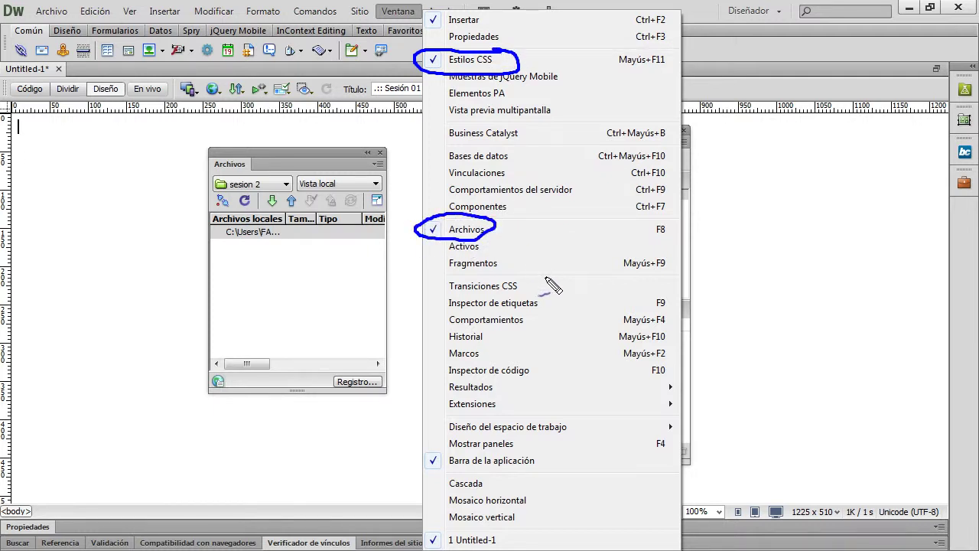
mouse_move(656, 50)
mouse_down()
mouse_move(608, 61)
mouse_move(661, 74)
mouse_move(643, 52)
mouse_up()
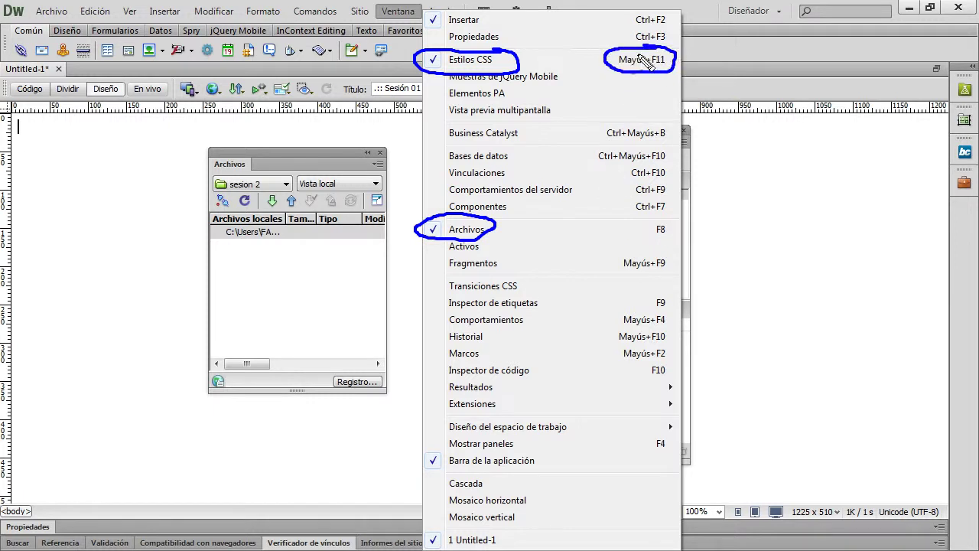
mouse_move(664, 222)
mouse_down()
mouse_move(612, 234)
mouse_move(684, 237)
mouse_move(674, 221)
mouse_up()
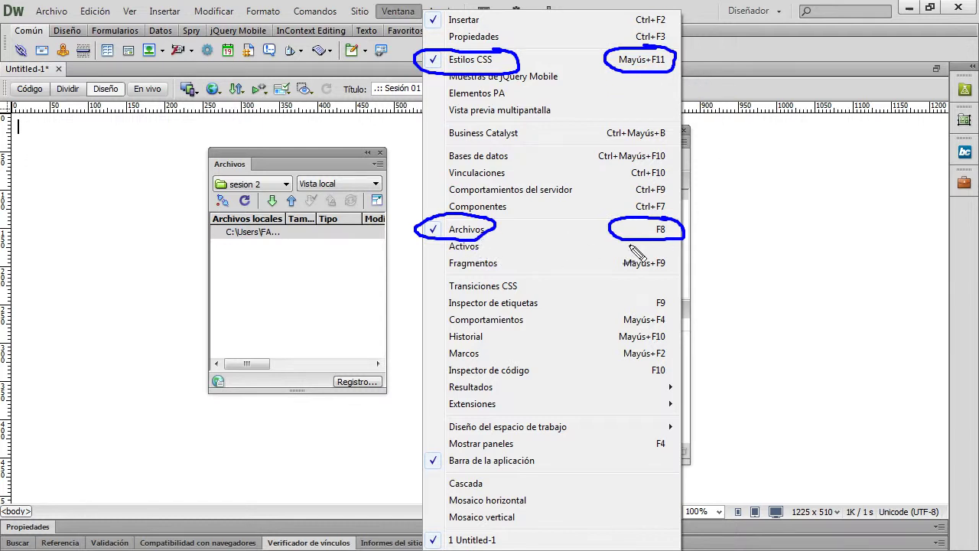
drag(669, 234, 654, 234)
mouse_move(678, 74)
mouse_down()
mouse_move(686, 222)
mouse_move(693, 190)
mouse_move(667, 107)
mouse_move(692, 88)
mouse_move(675, 93)
mouse_up()
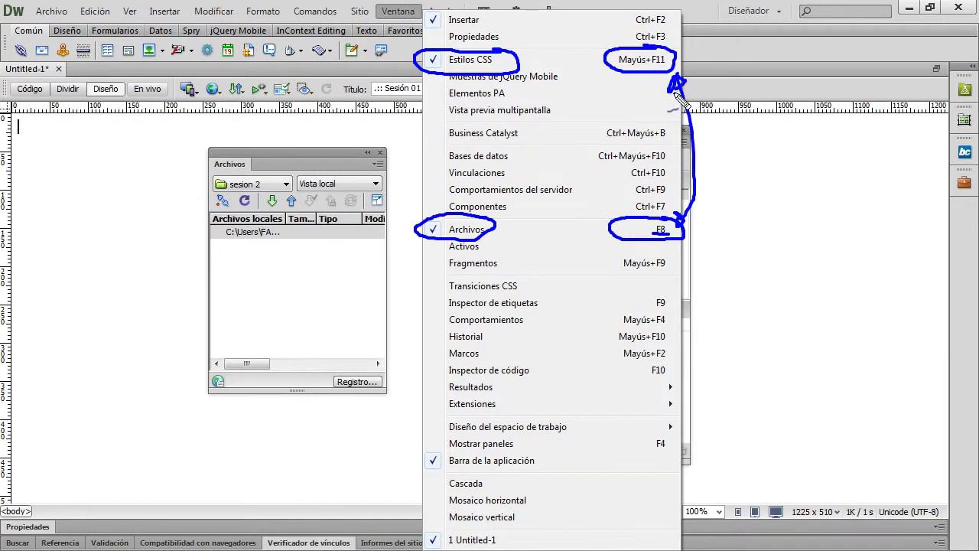
key(Escape)
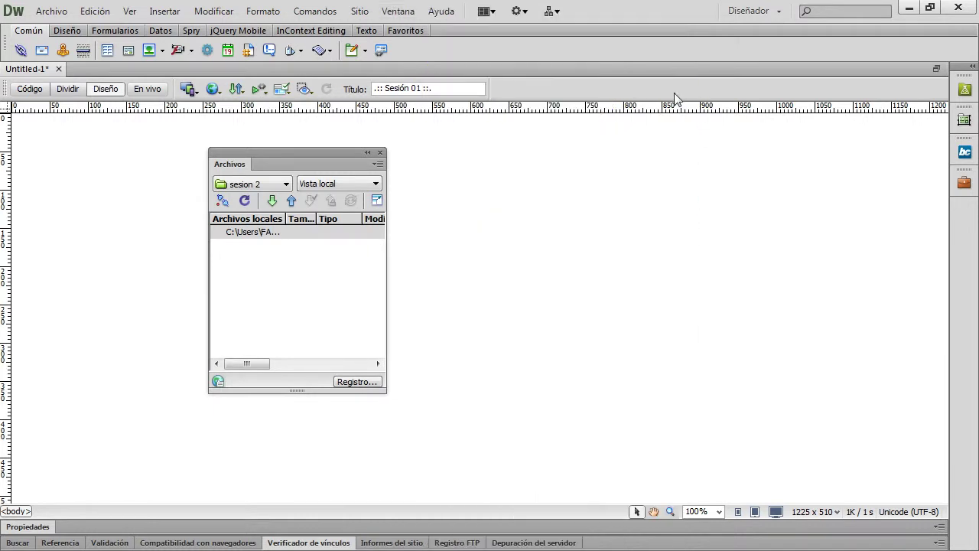
Step: Close the Archivos panel, expand the Propiedades inspector, and set the cursor at the page top
click(381, 153)
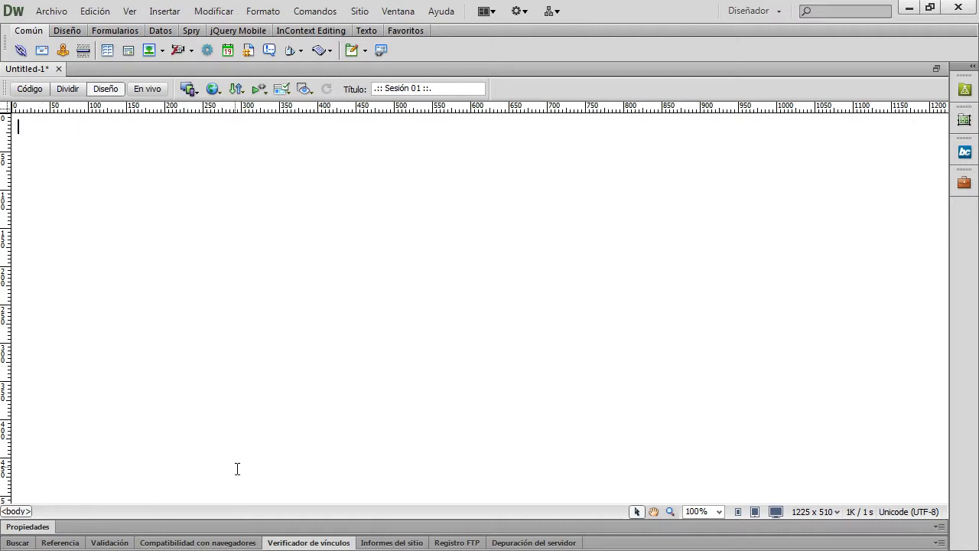
click(24, 529)
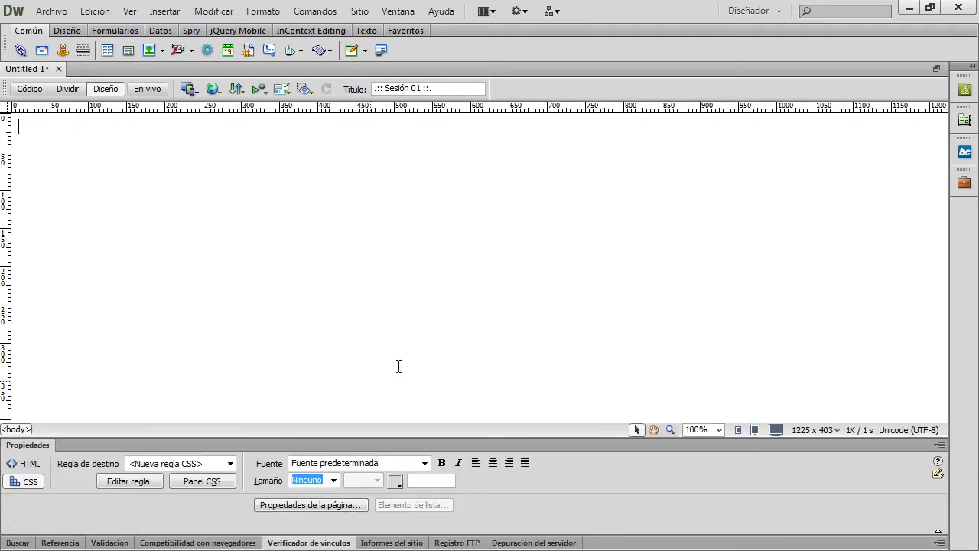
click(450, 306)
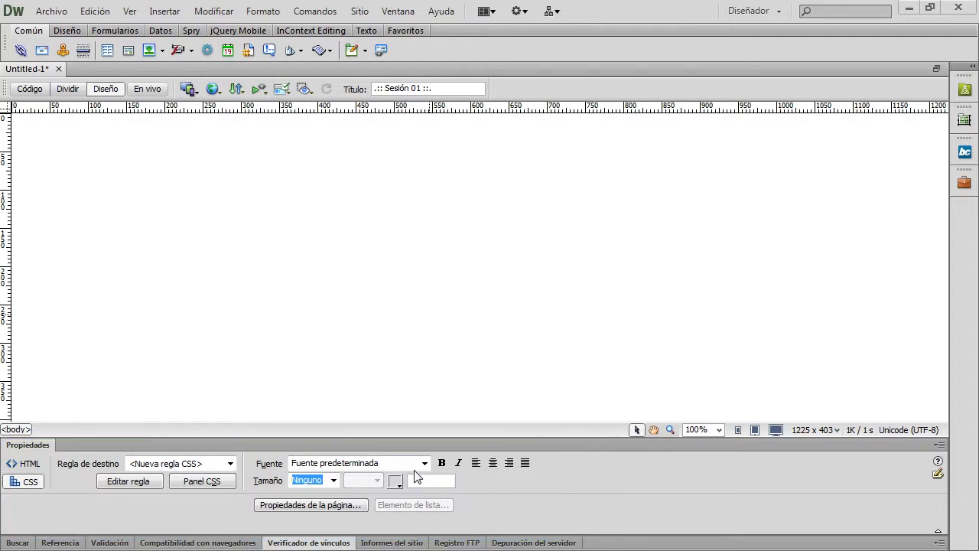
click(252, 143)
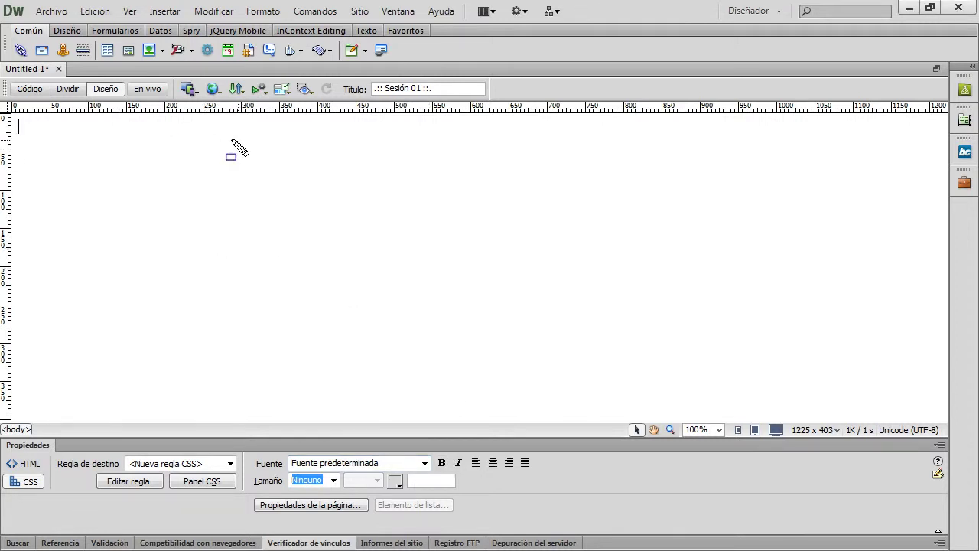
mouse_move(14, 116)
mouse_down()
mouse_move(179, 190)
mouse_move(951, 427)
mouse_up()
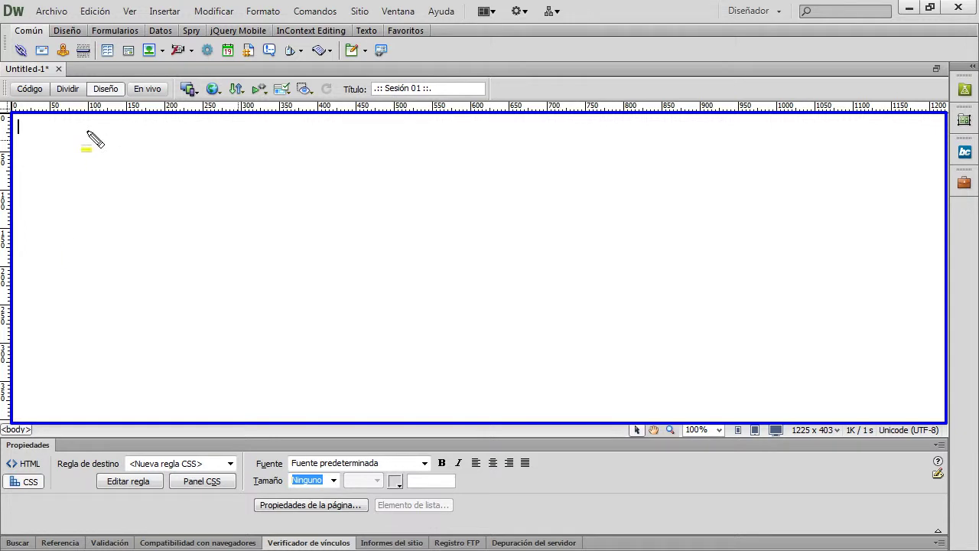
mouse_move(13, 114)
mouse_down()
mouse_move(66, 154)
mouse_move(899, 453)
mouse_move(910, 417)
mouse_move(941, 426)
mouse_up()
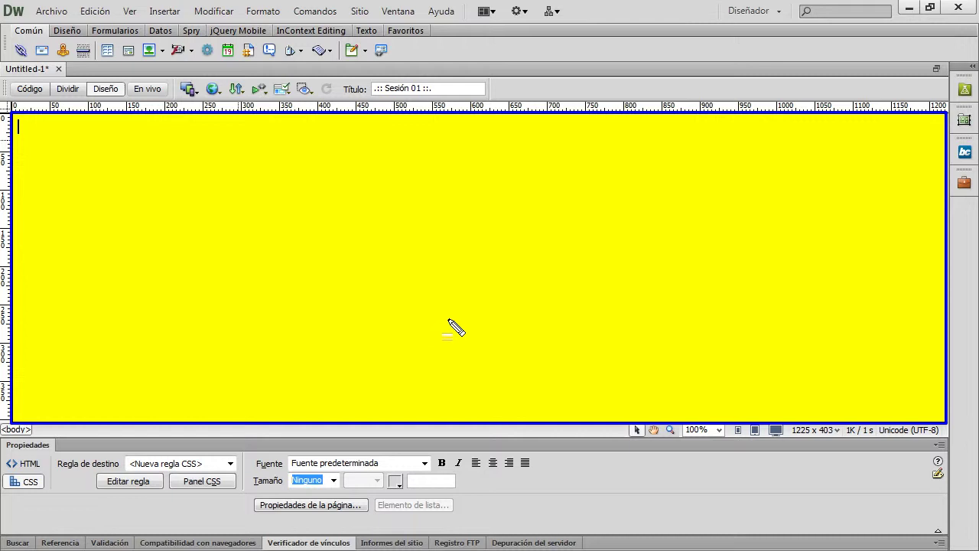
key(Escape)
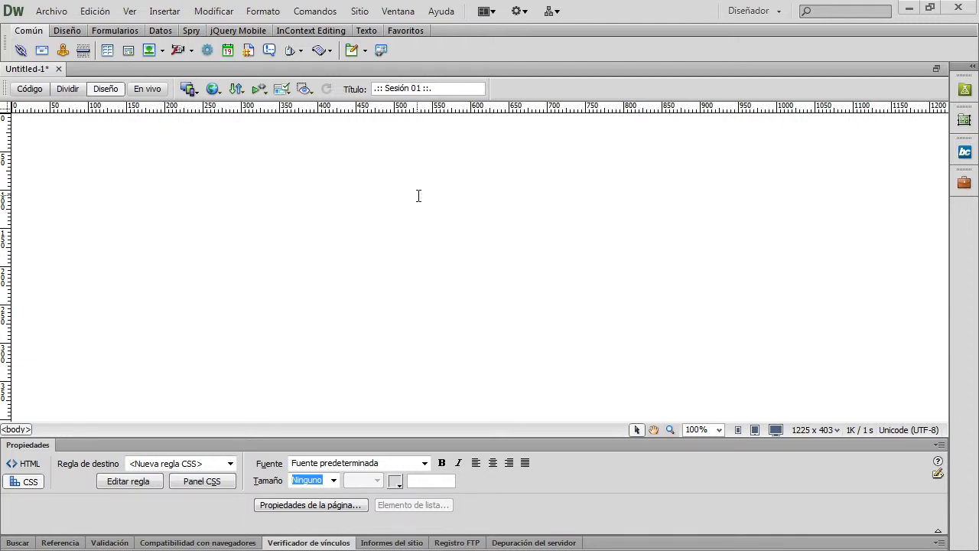
click(69, 145)
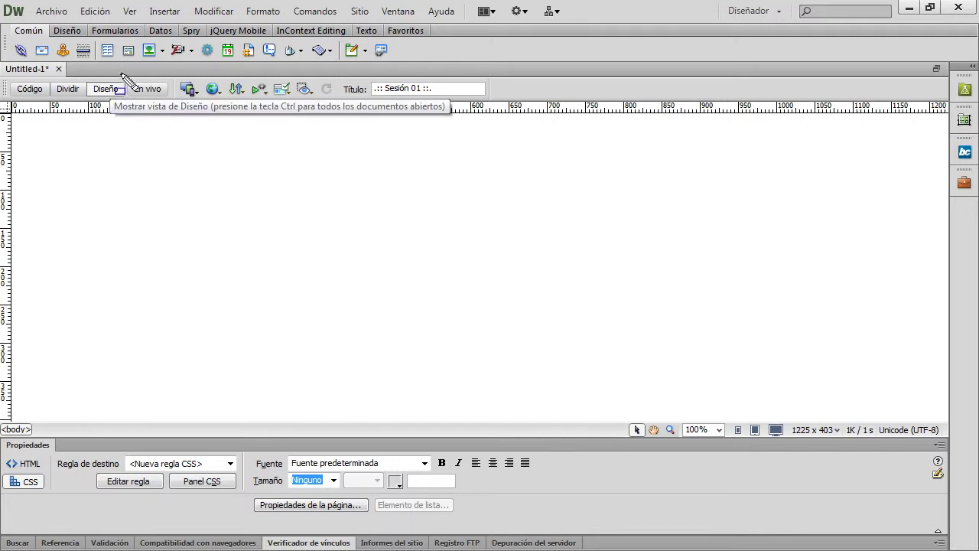
mouse_move(123, 75)
mouse_down()
mouse_move(84, 88)
mouse_move(84, 101)
mouse_move(127, 81)
mouse_move(120, 114)
mouse_move(79, 103)
mouse_up()
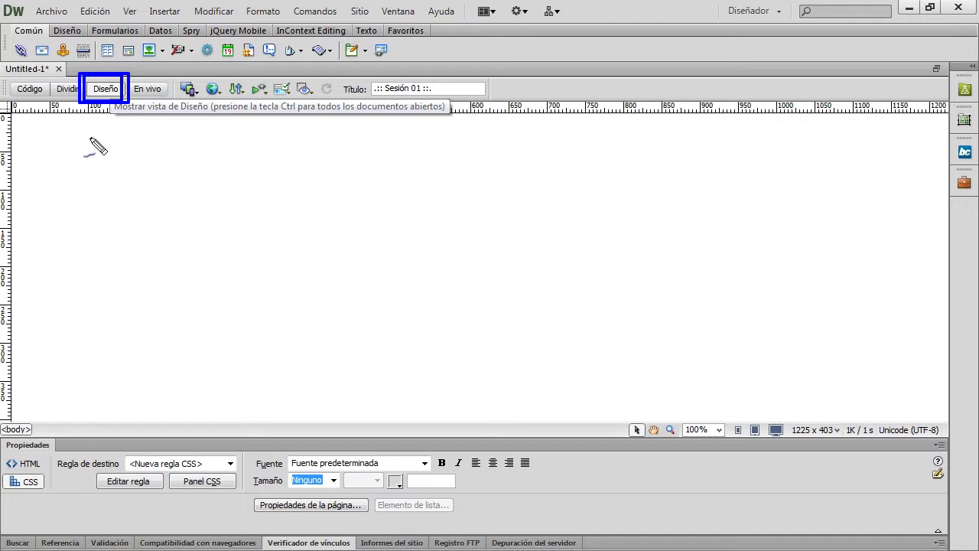
drag(69, 171, 76, 169)
key(Escape)
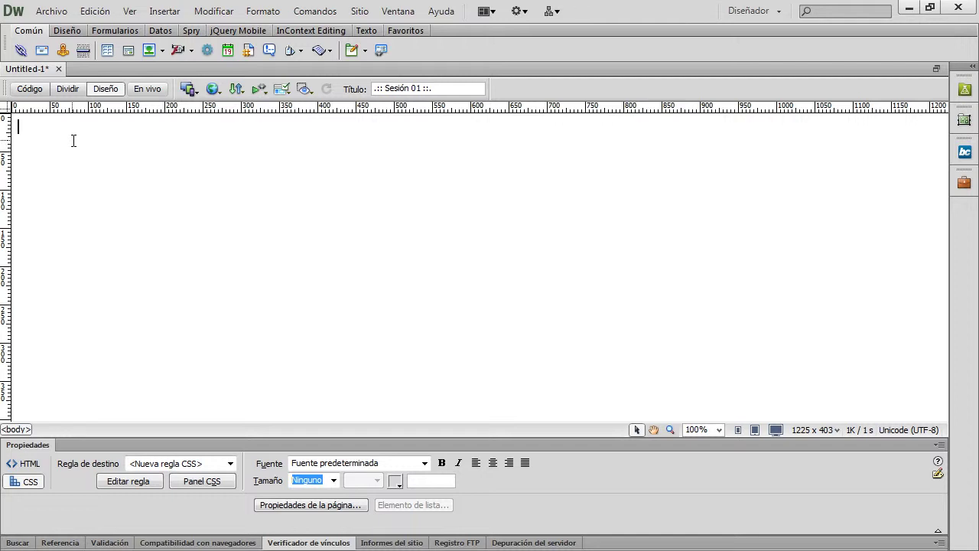
Step: Type the author's full name as the first line of the page in Design view
text(RENZO FABRIZ)
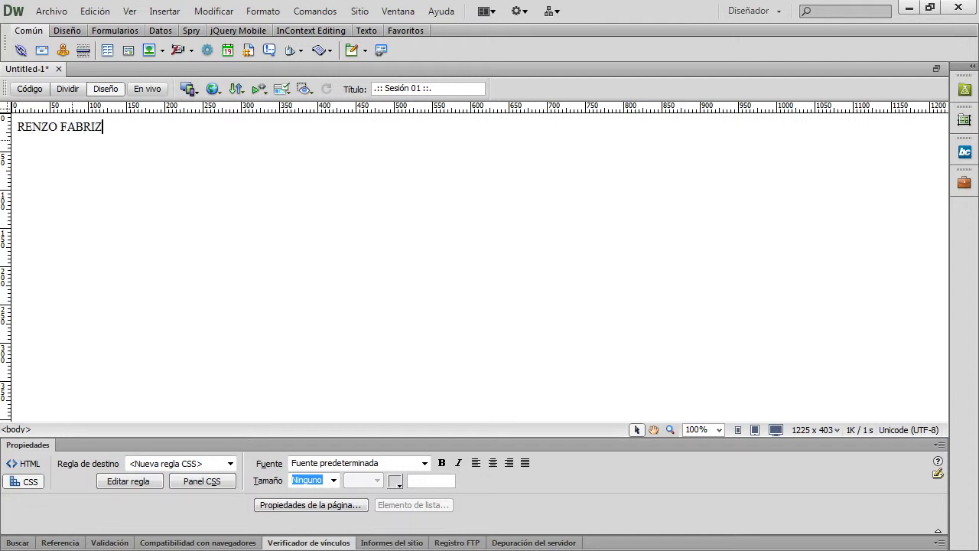
text(ZIO SANCHEZ ROJAS)
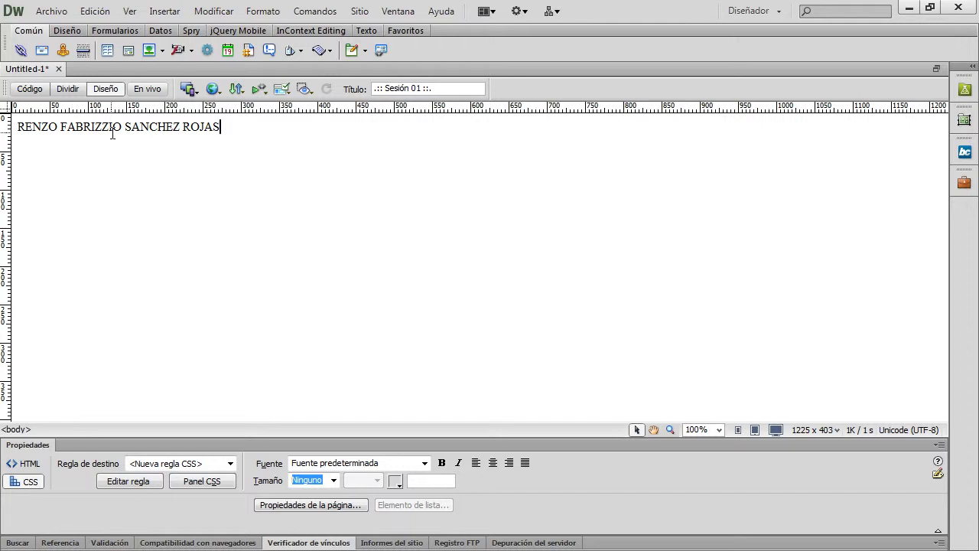
drag(221, 128, 13, 136)
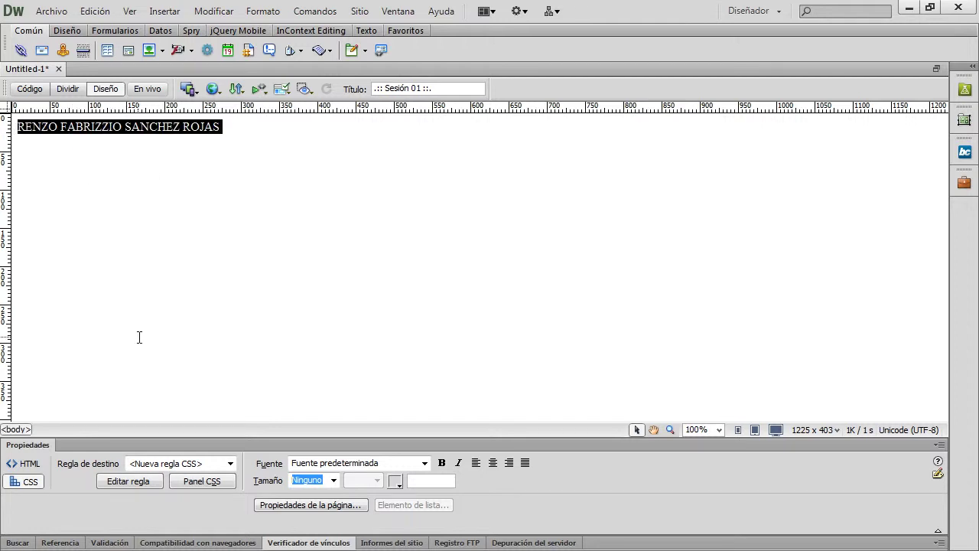
click(89, 153)
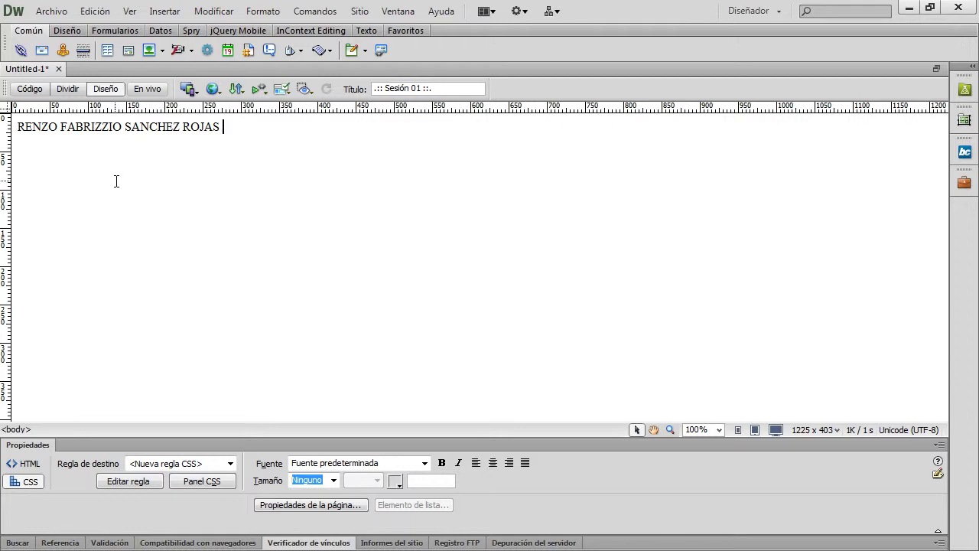
drag(228, 129, 23, 140)
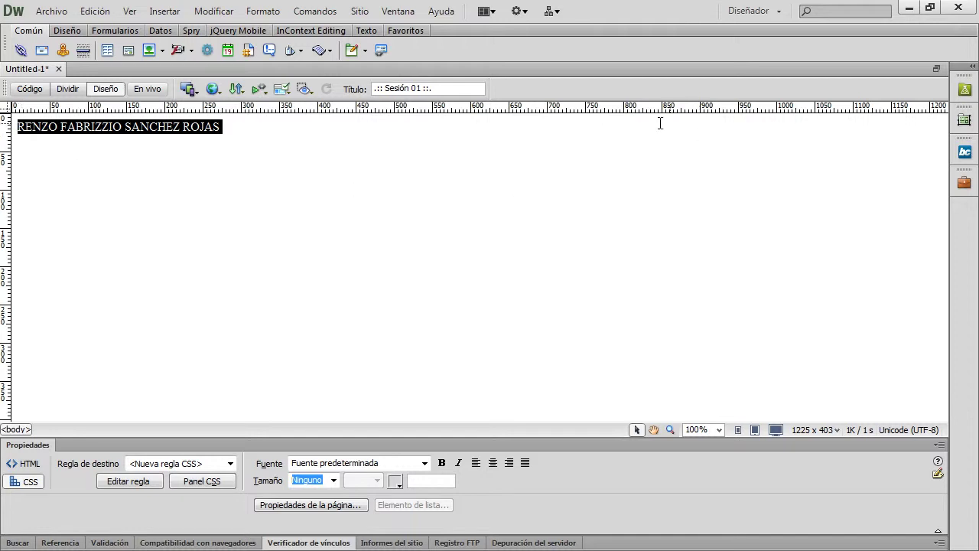
click(669, 201)
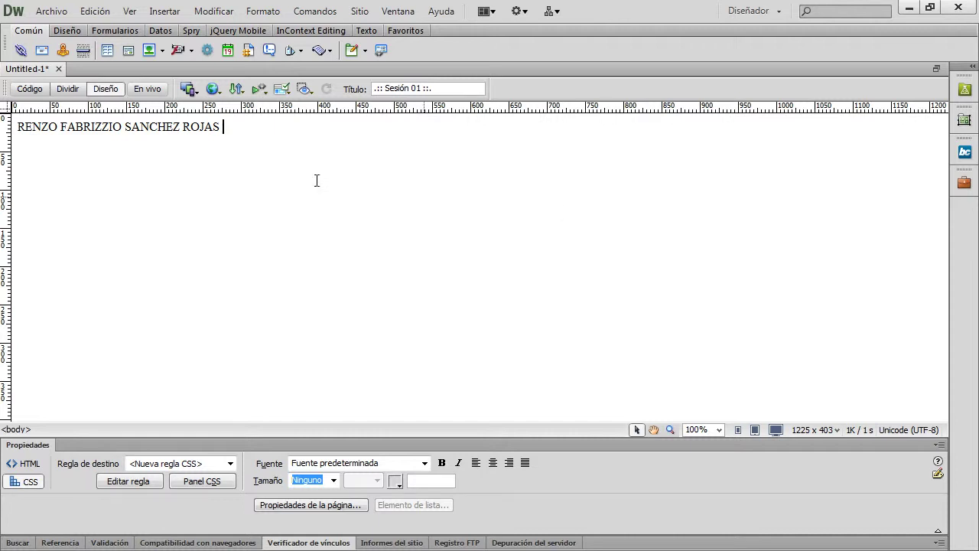
Step: Close the Untitled-1 document, discarding its unsaved changes
click(277, 137)
click(59, 69)
click(499, 316)
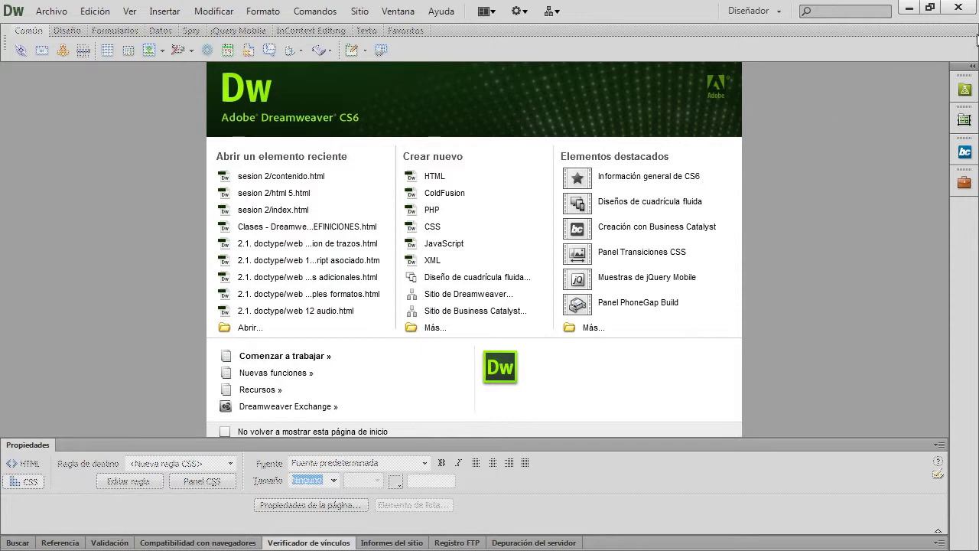
Step: Move the sesion-01 folder to mid-desktop, view its css, imagenes, js, pdf, sonidos, videos subfolders, then close it
click(911, 9)
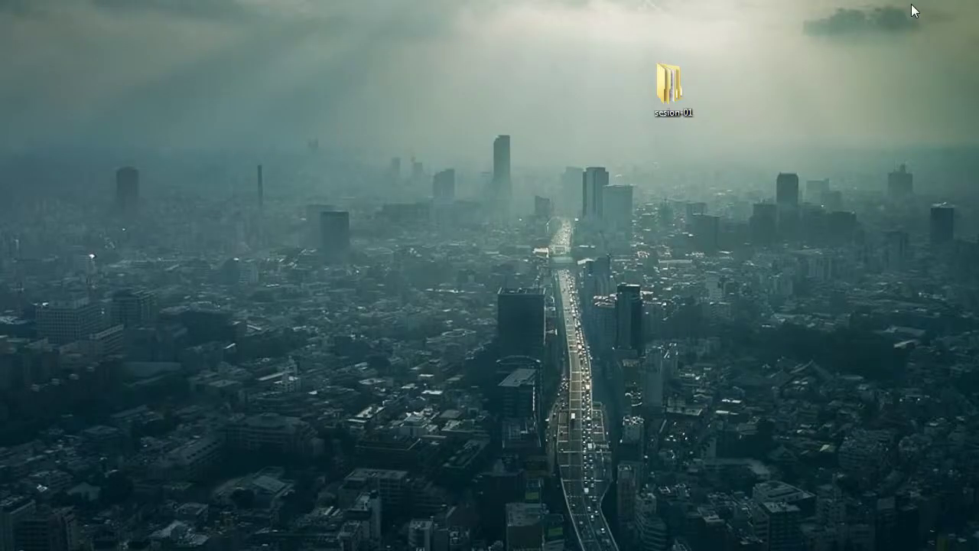
drag(669, 85, 517, 186)
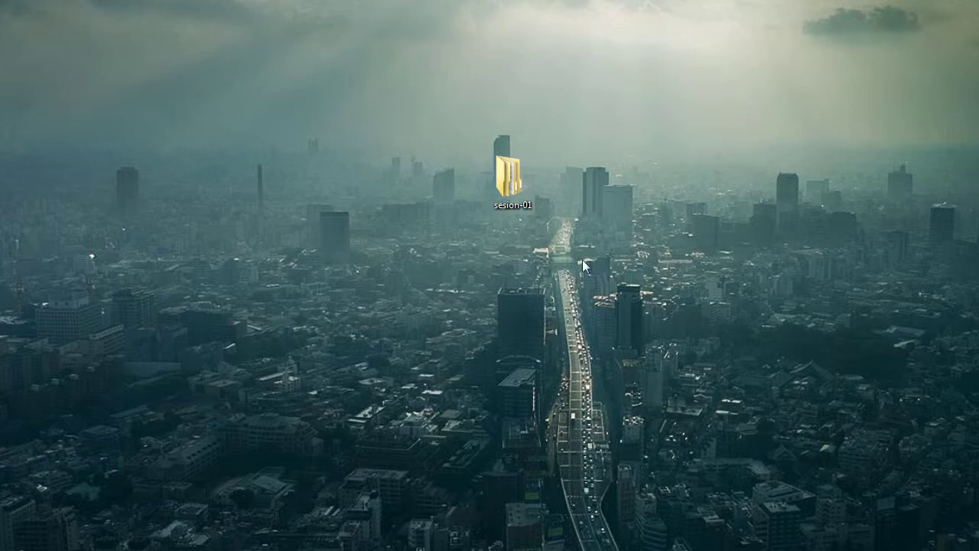
double_click(515, 188)
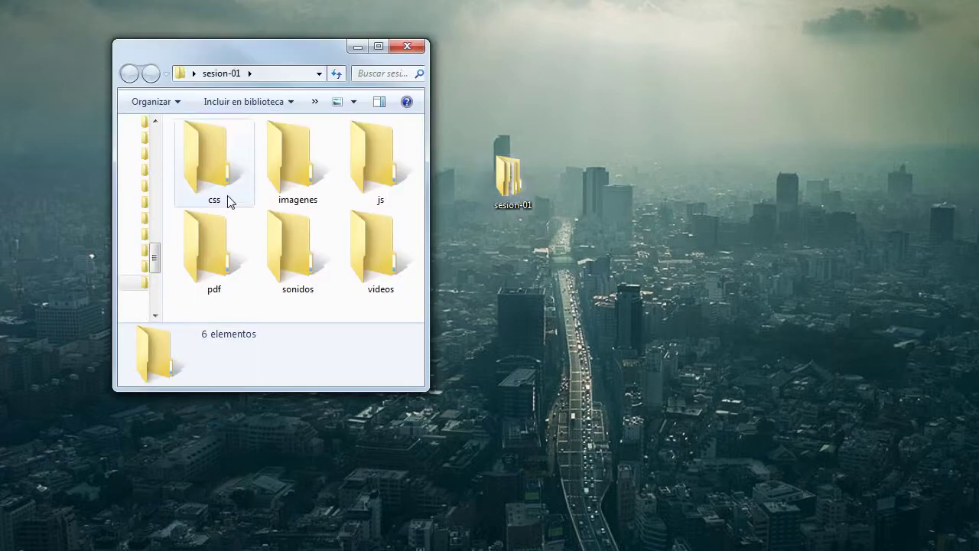
drag(396, 390, 393, 452)
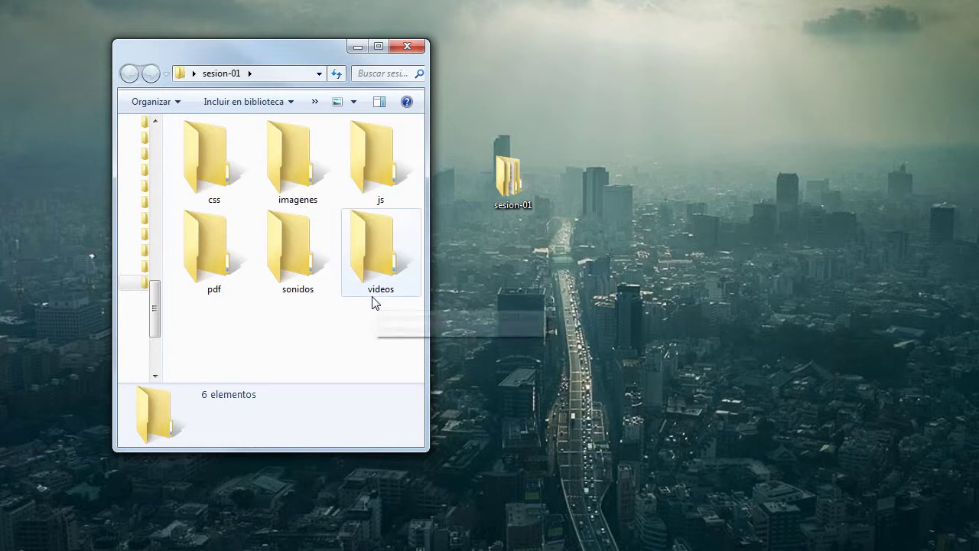
click(407, 46)
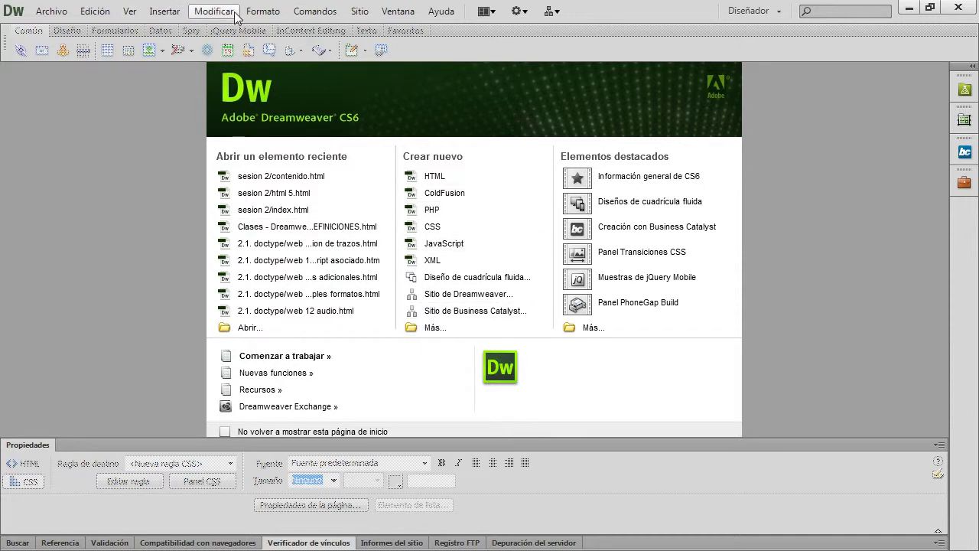
Step: Create a new site from Sitio > Nuevo sitio, bringing up its setup dialog named Sitio sin nombre 2
click(360, 11)
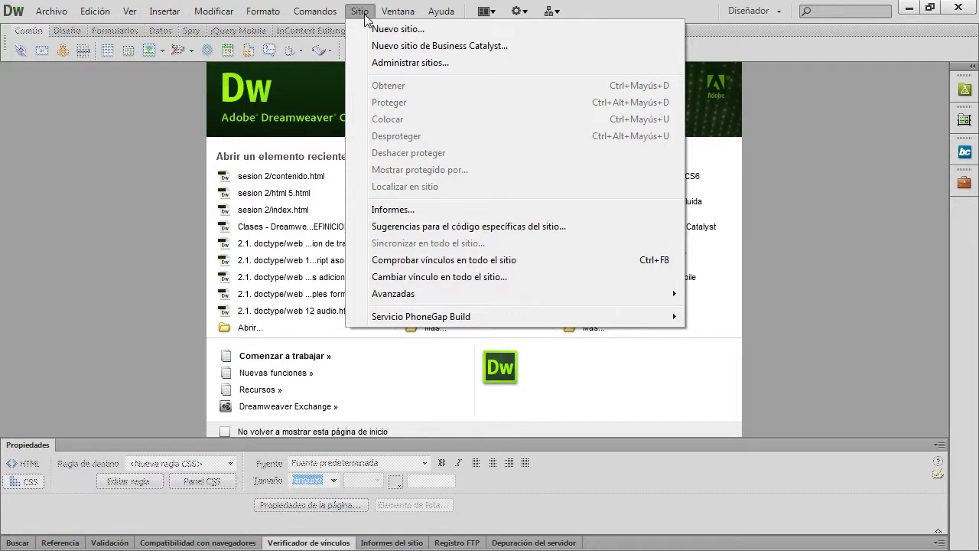
click(418, 32)
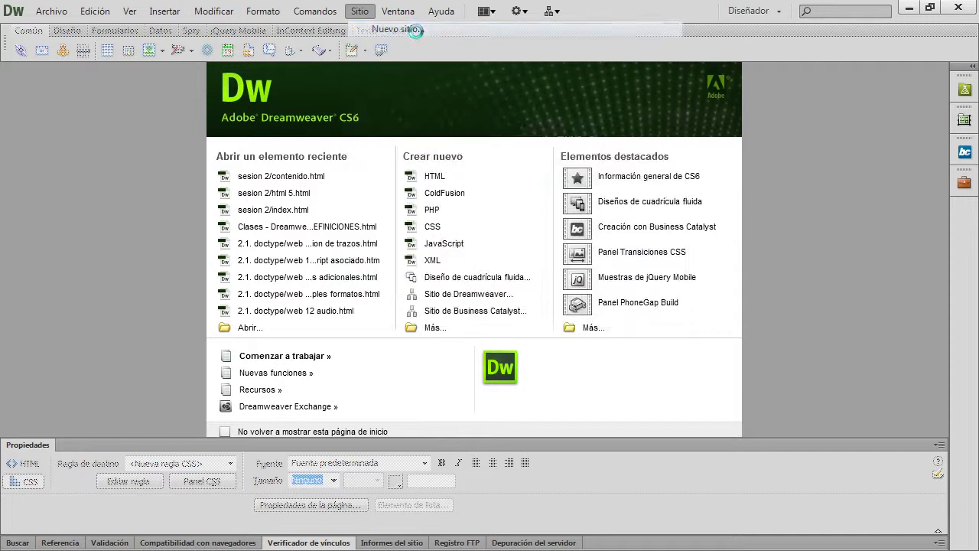
drag(456, 120, 370, 82)
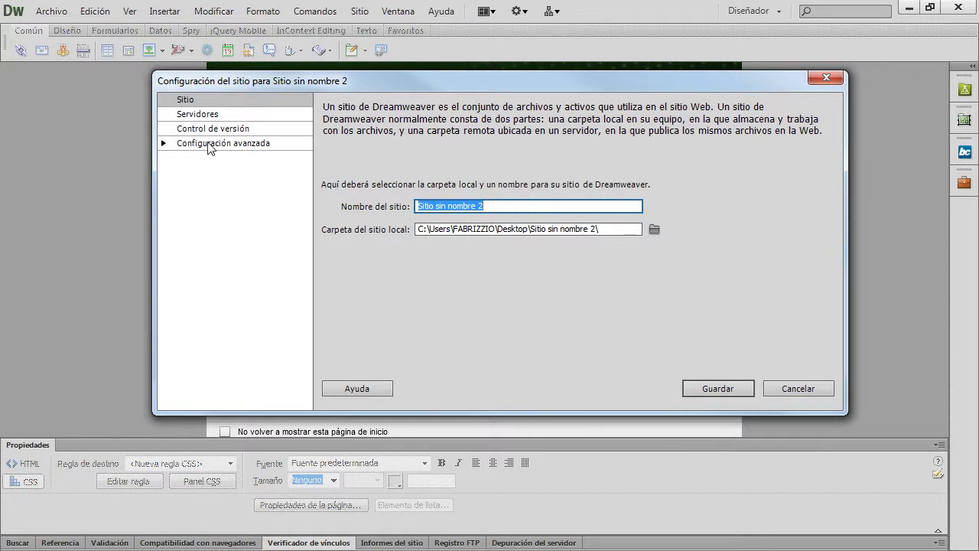
click(193, 103)
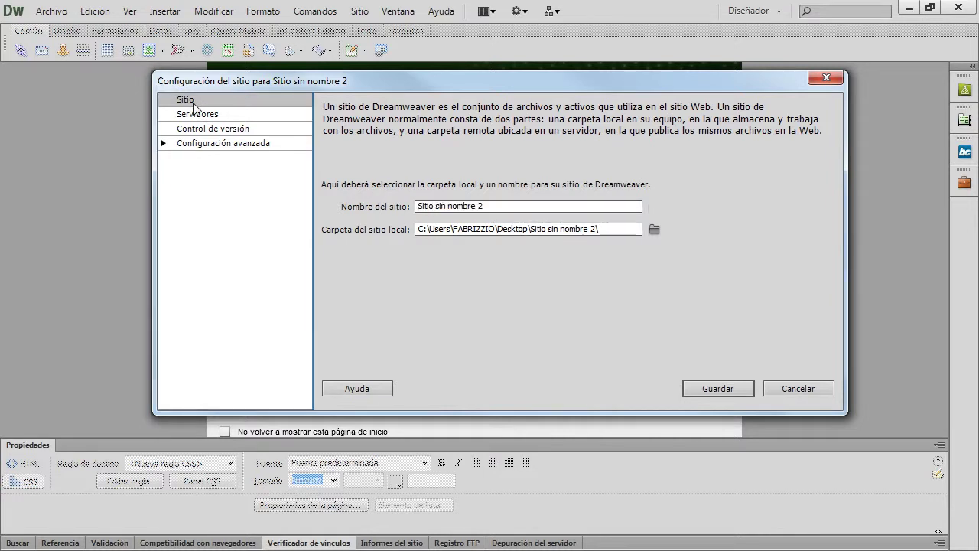
click(218, 118)
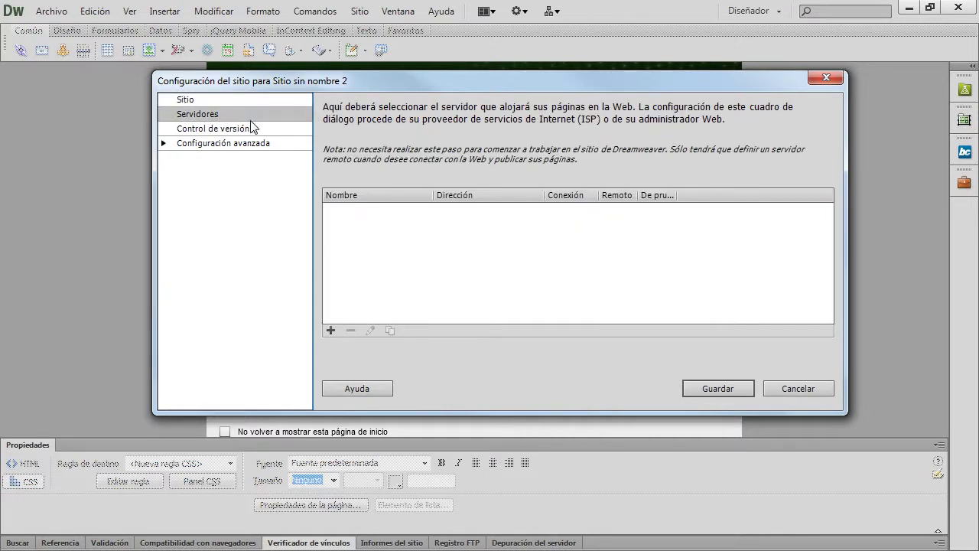
click(233, 132)
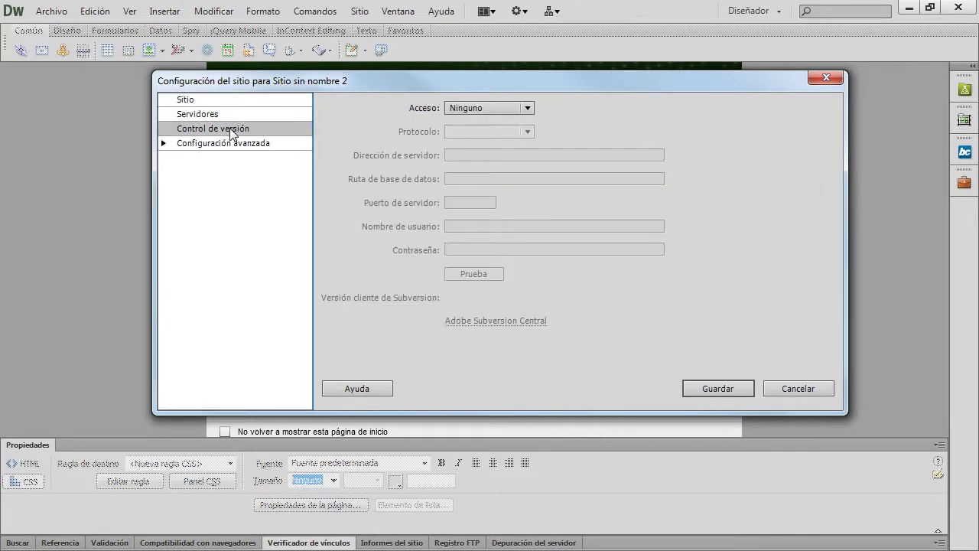
click(226, 145)
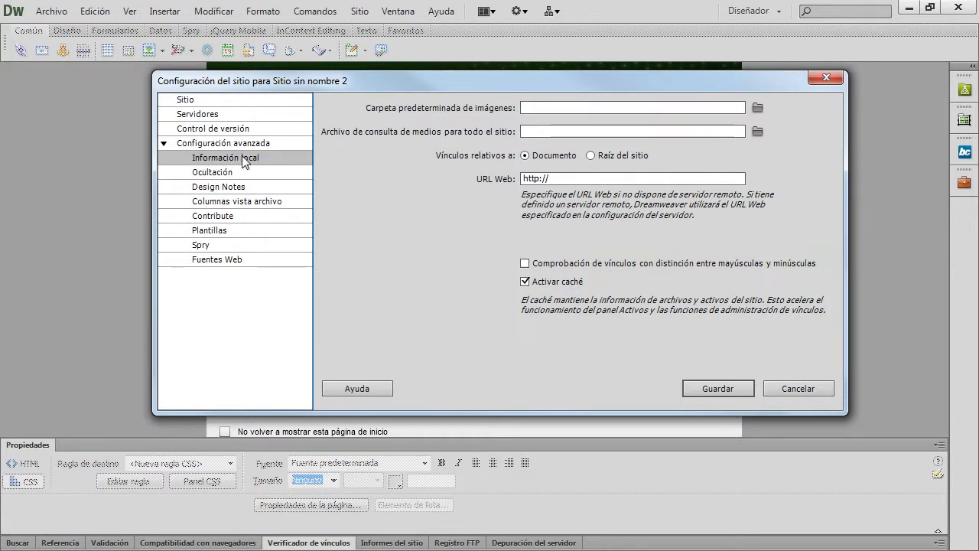
click(228, 172)
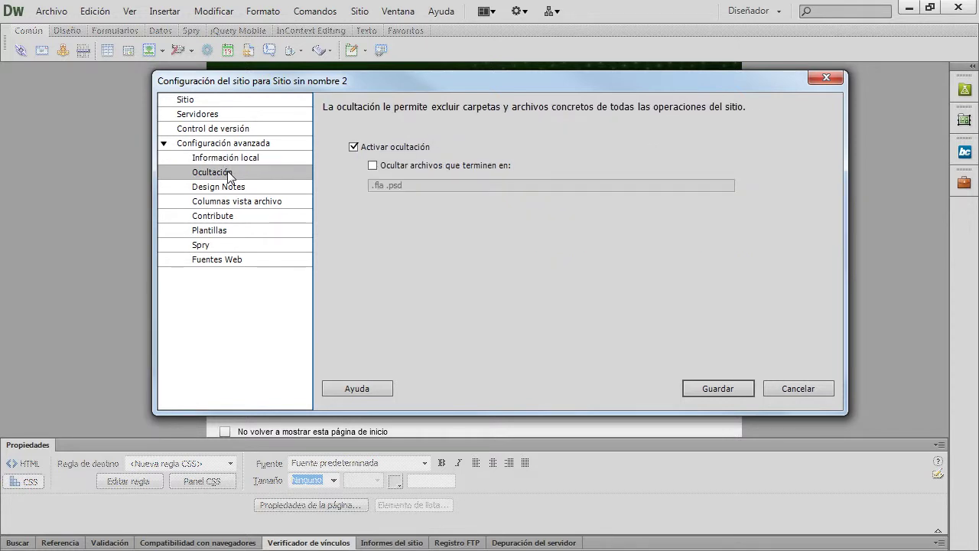
click(242, 189)
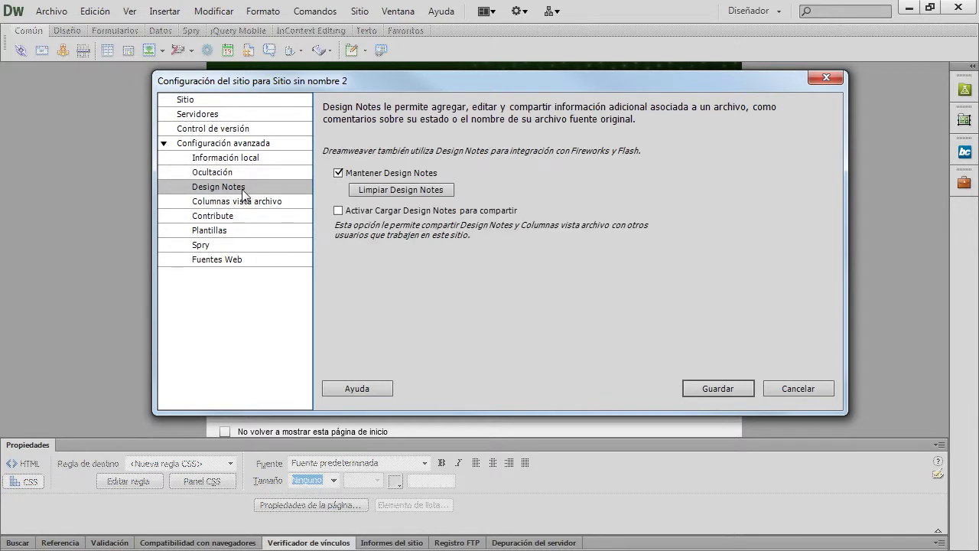
click(244, 204)
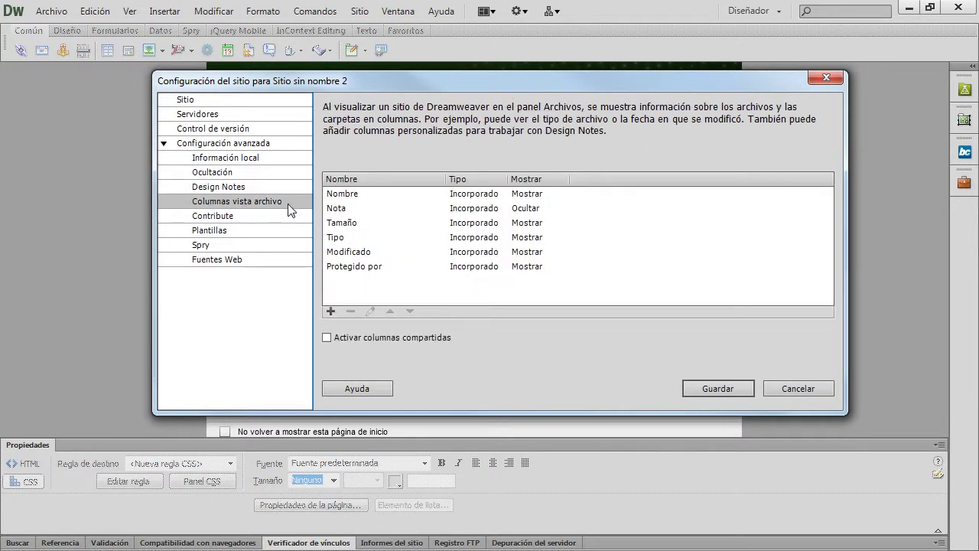
click(234, 218)
click(234, 230)
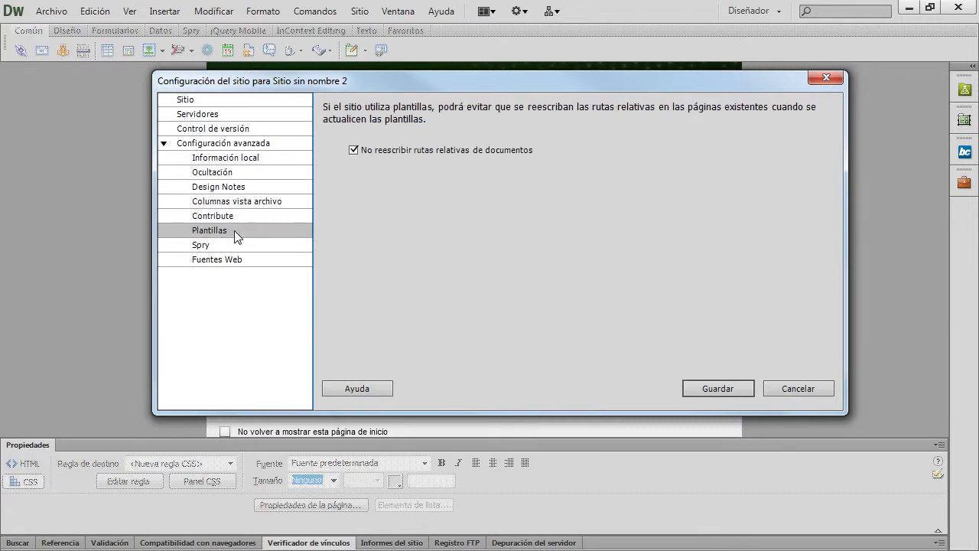
click(228, 247)
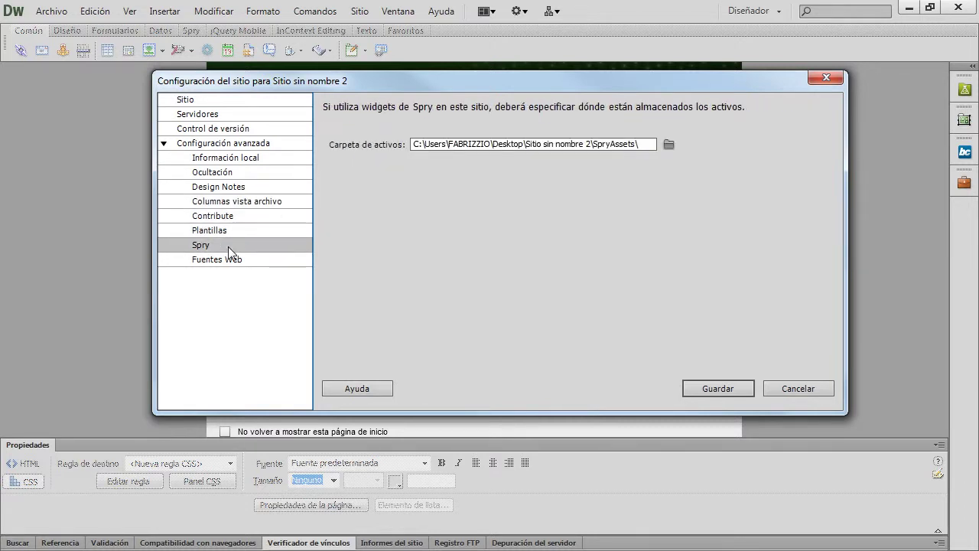
click(240, 261)
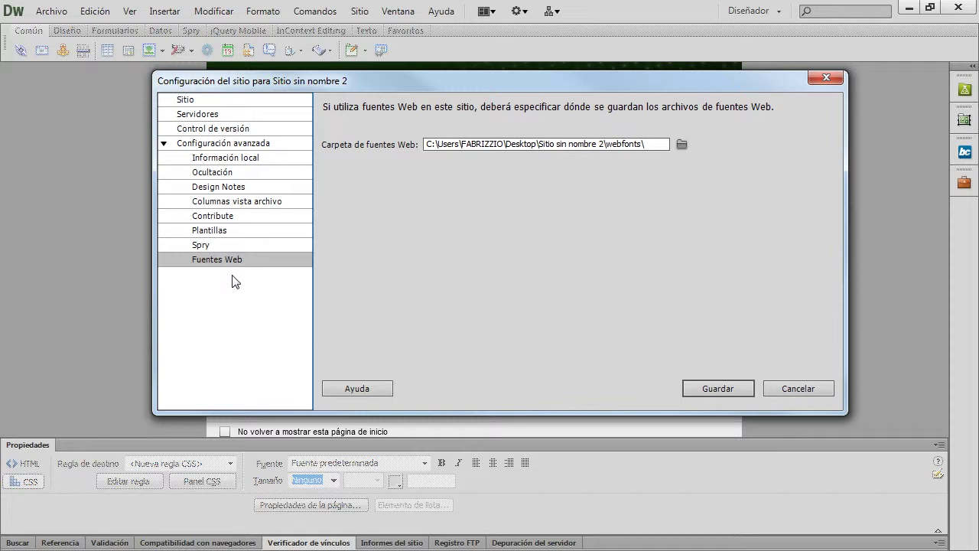
click(197, 107)
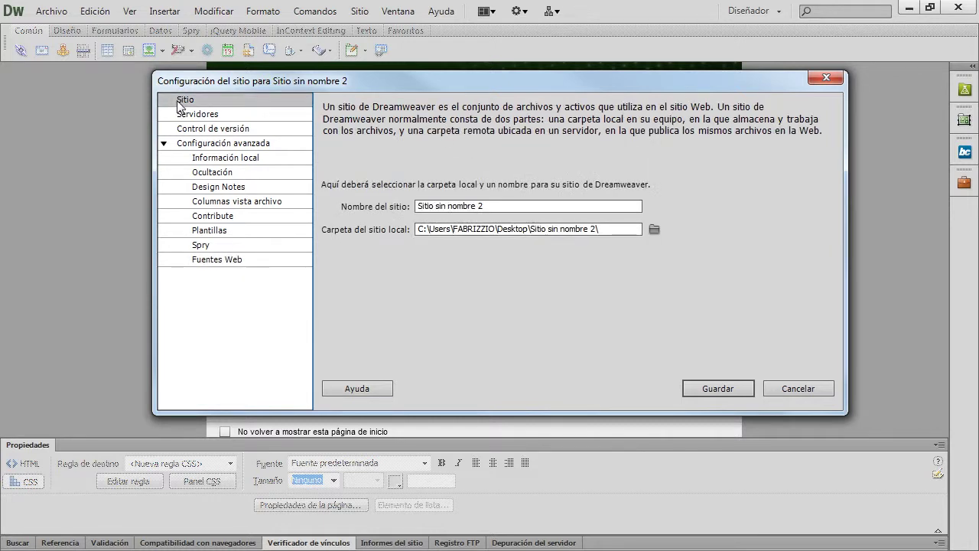
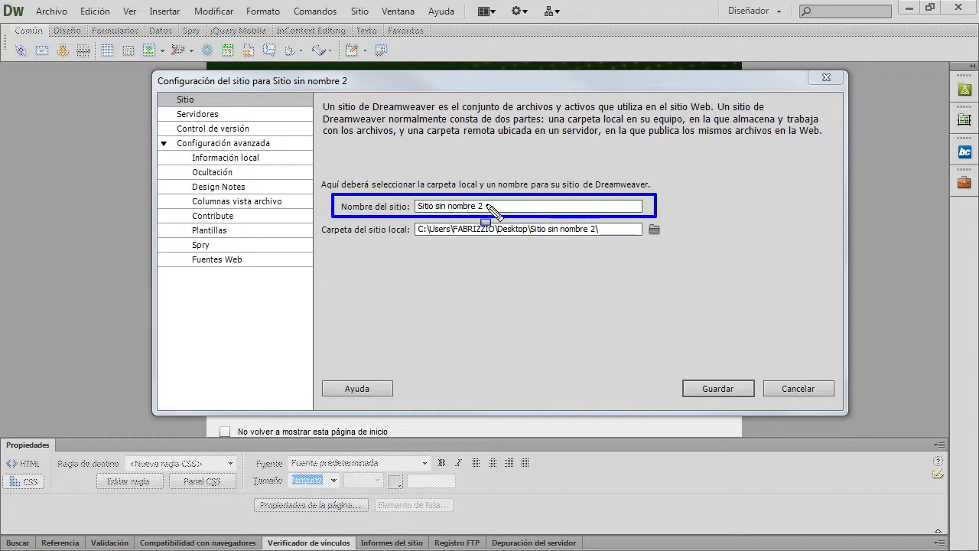
Step: Replace the site name 'Sitio sin nombre 2' with 'Clases Idat' in the site setup dialog
drag(316, 220, 669, 246)
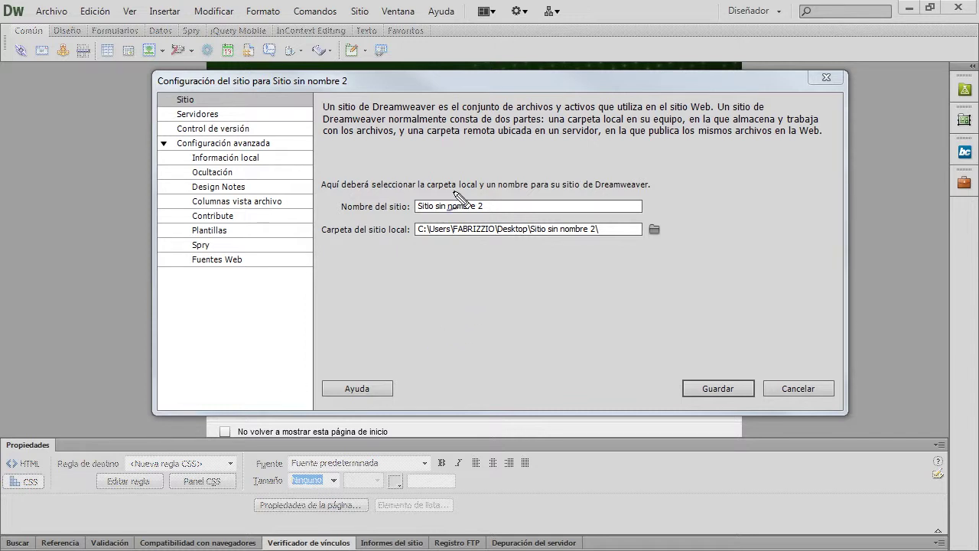
drag(389, 218, 545, 225)
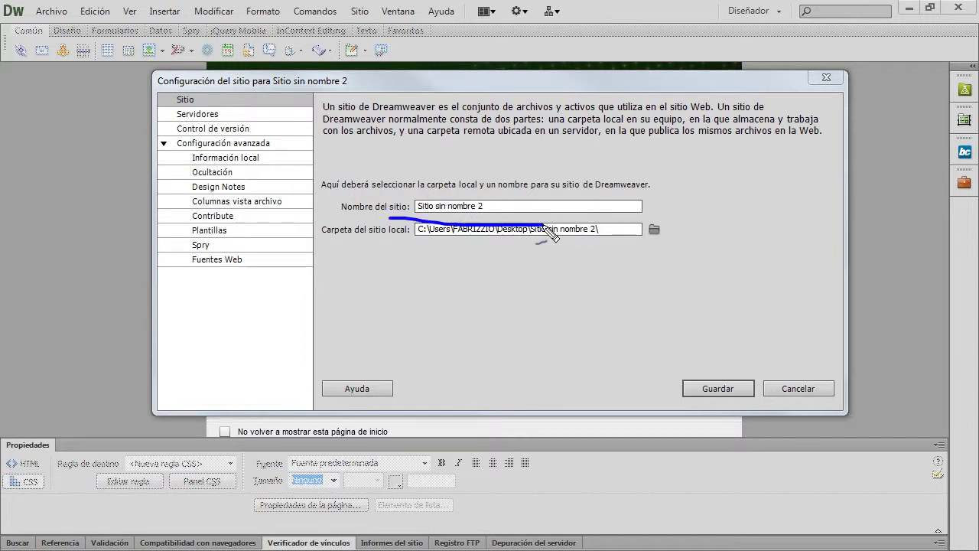
click(385, 213)
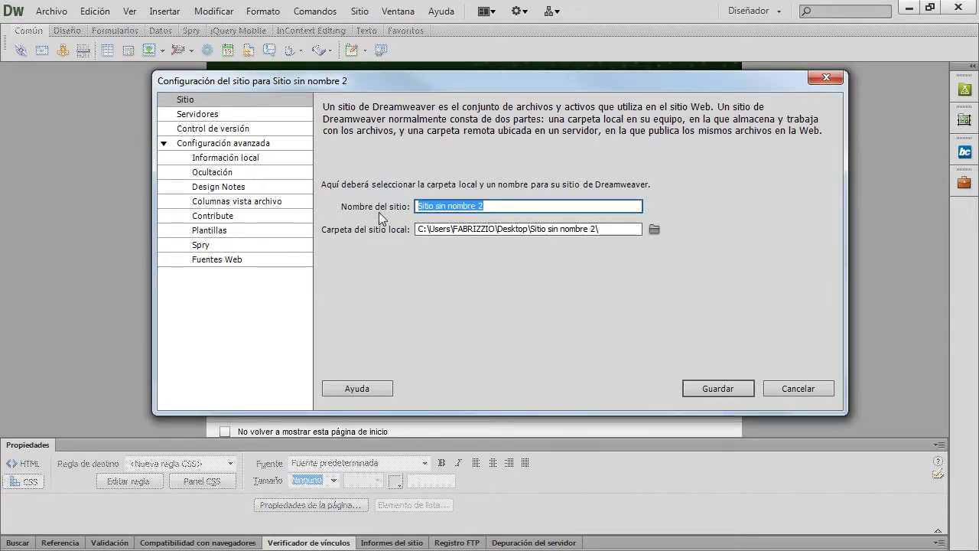
text(CLASE)
key(BackSpace)
key(BackSpace)
key(BackSpace)
key(BackSpace)
key(BackSpace)
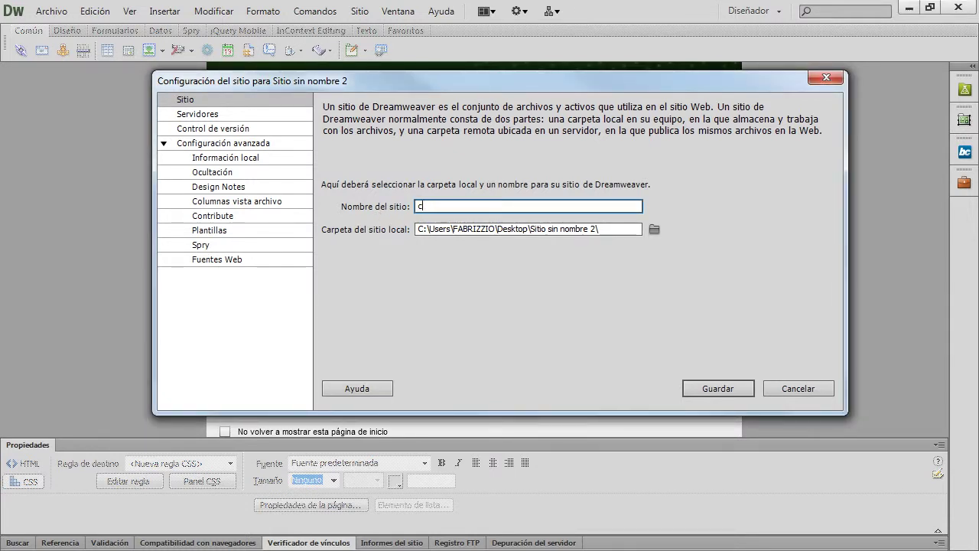
text(CL)
key(BackSpace)
key(BackSpace)
text(Clases Idat)
drag(470, 206, 414, 206)
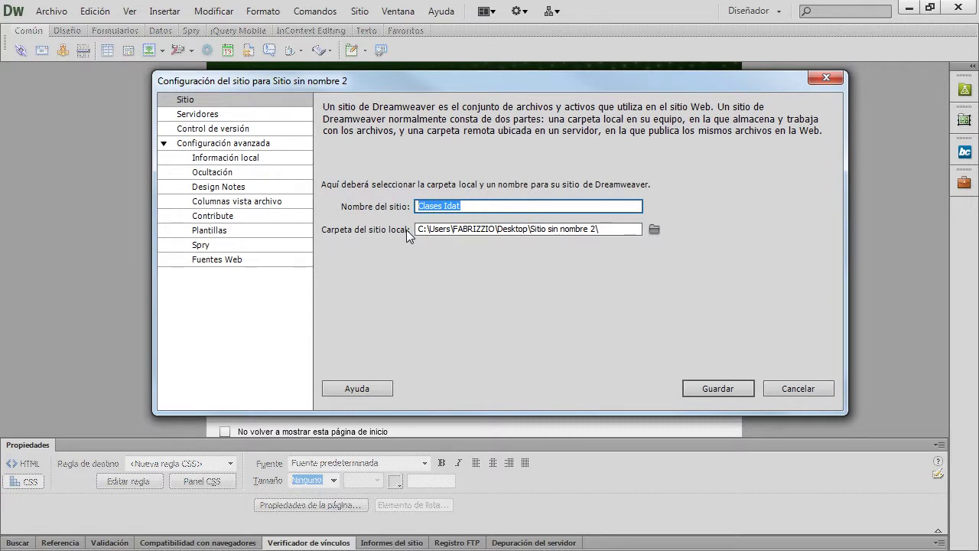
click(655, 229)
mouse_move(654, 223)
mouse_down()
mouse_move(665, 238)
mouse_move(669, 303)
mouse_up()
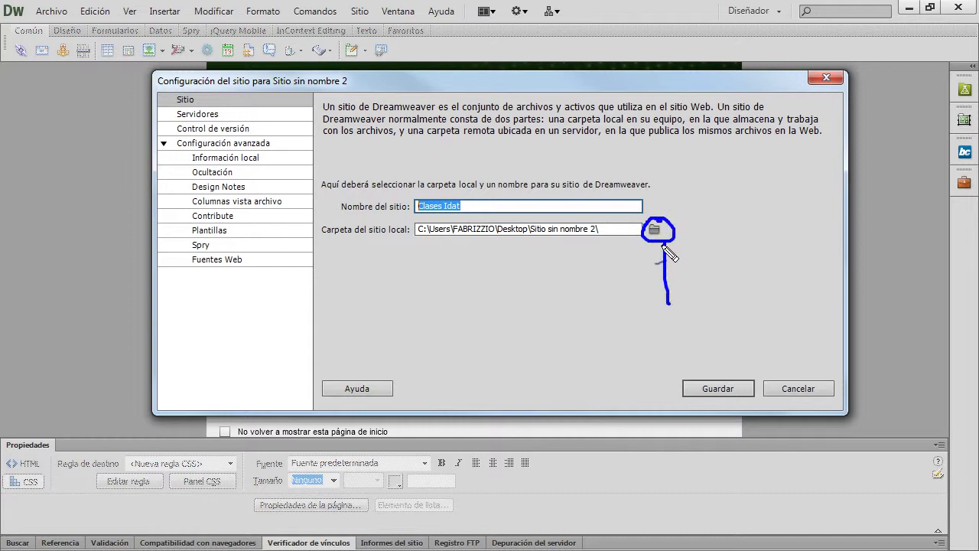
mouse_move(657, 263)
mouse_down()
mouse_move(675, 249)
mouse_move(690, 262)
mouse_up()
key(Escape)
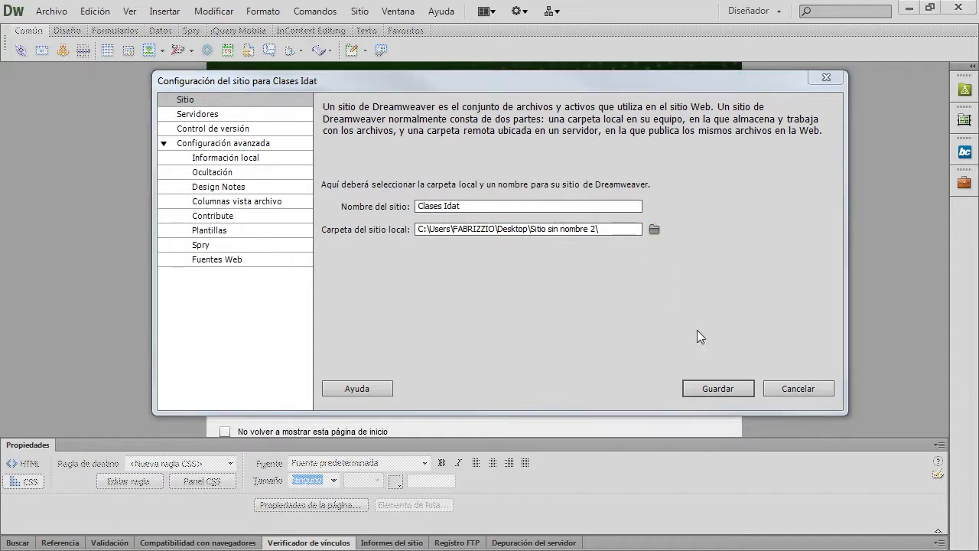
Step: Choose the Desktop's sesion-01 folder as the local site folder for Clases Idat
click(655, 230)
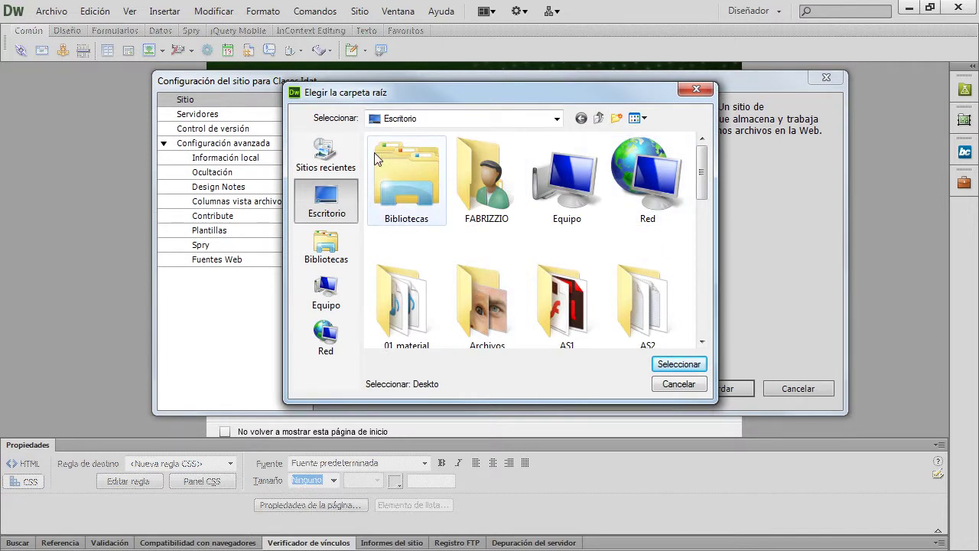
drag(410, 93, 394, 86)
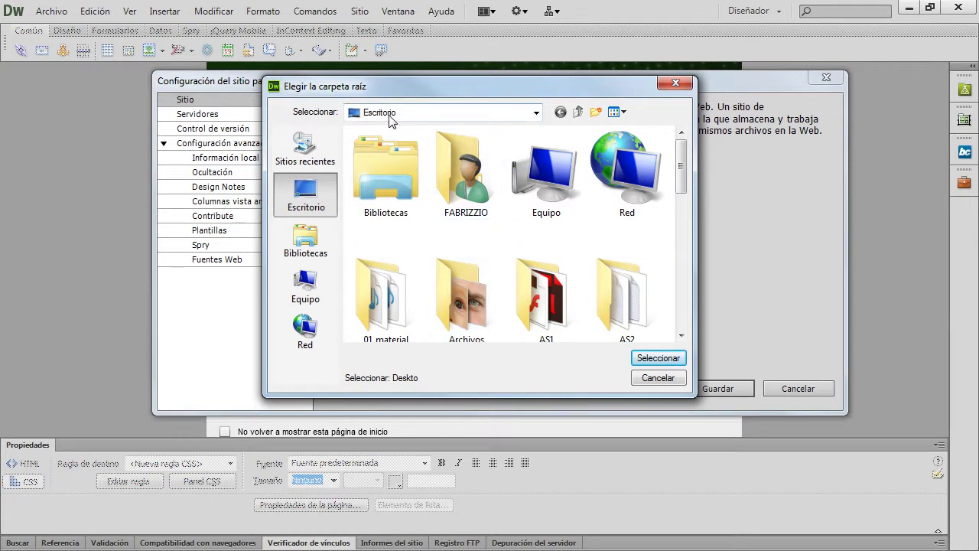
drag(685, 161, 698, 297)
click(466, 164)
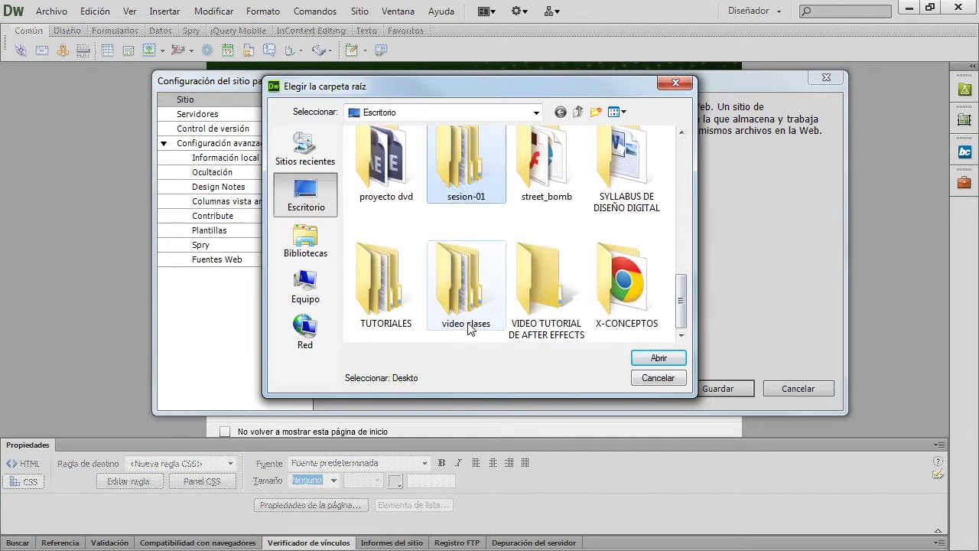
double_click(476, 183)
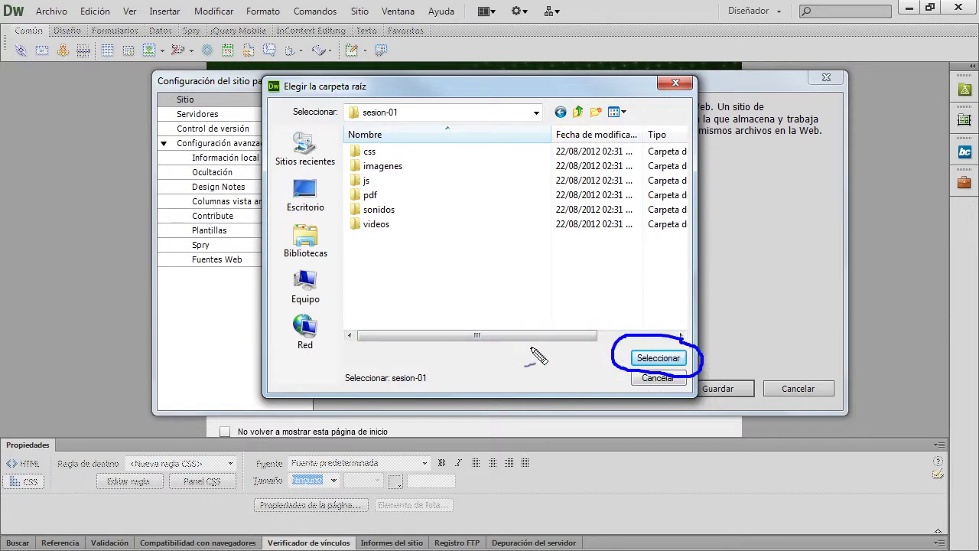
click(676, 358)
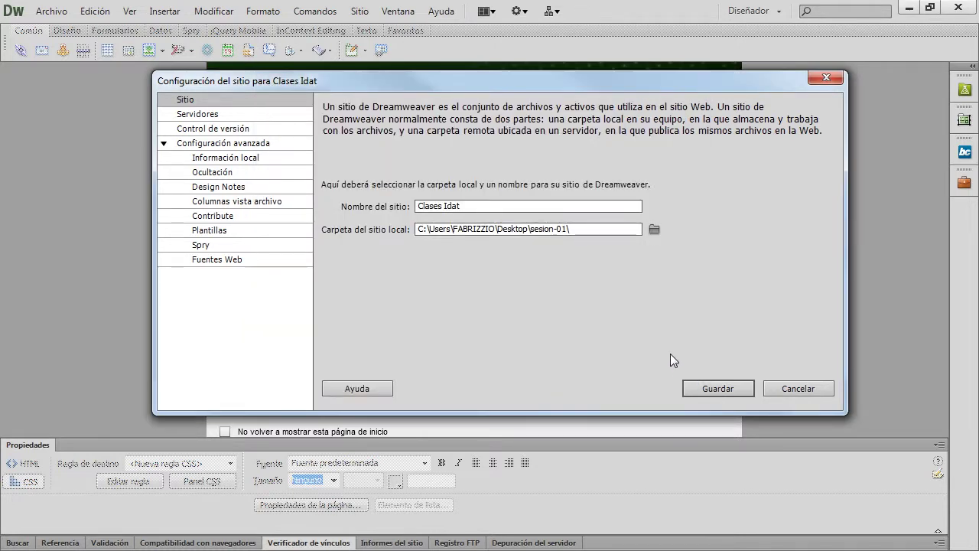
Step: Save the site setup so Clases Idat lists css, imagenes, js, pdf, sonidos and videos
key(ctrl+shift+d)
drag(417, 216, 470, 217)
drag(415, 241, 581, 241)
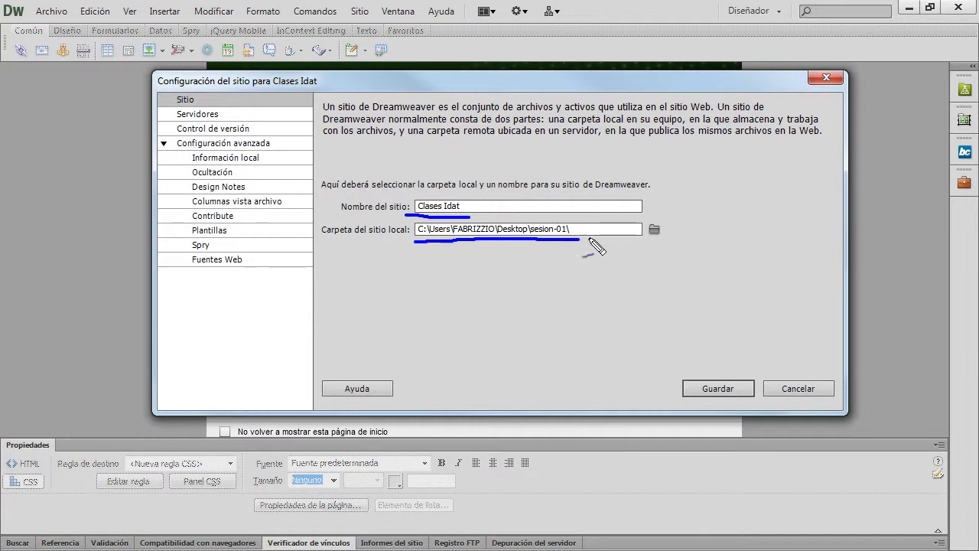
mouse_move(743, 369)
mouse_down()
mouse_move(753, 436)
mouse_move(744, 373)
mouse_up()
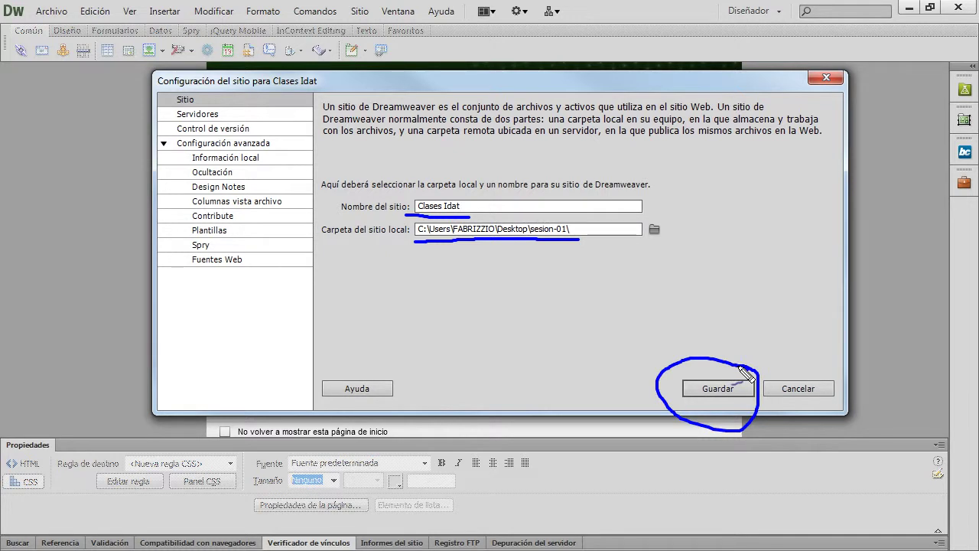
click(684, 390)
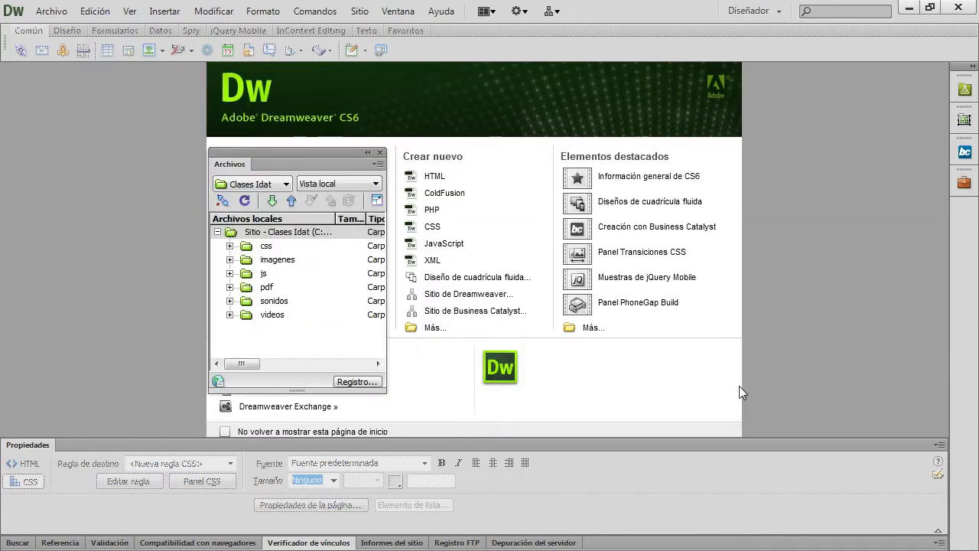
Step: Narrow the Archivos panel holding Clases Idat and dock it against the right edge
drag(256, 164, 637, 111)
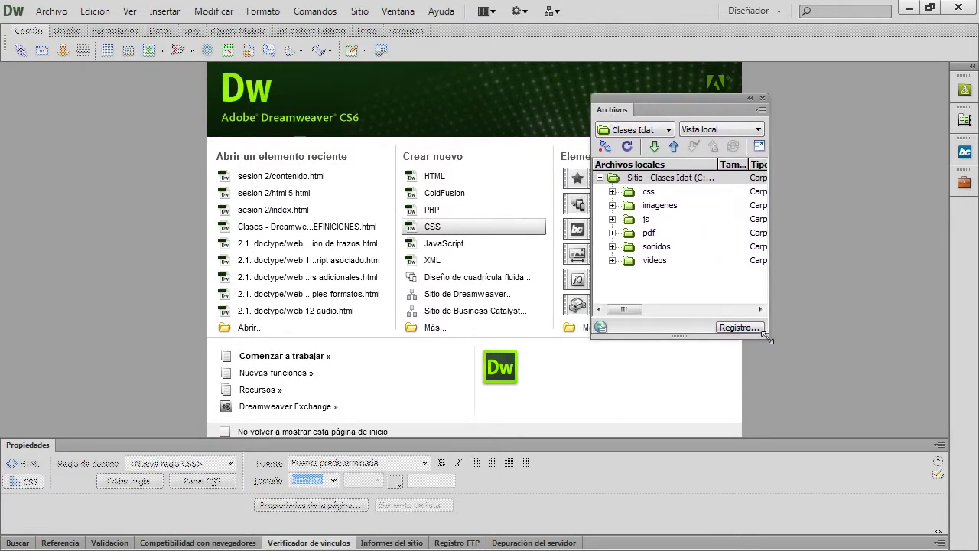
drag(767, 337, 876, 406)
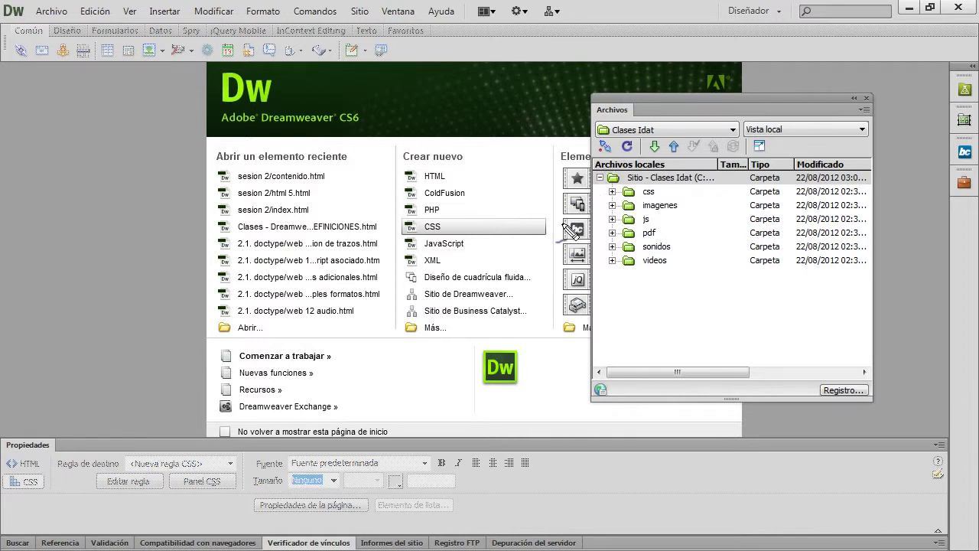
mouse_move(664, 117)
mouse_down()
mouse_move(609, 114)
mouse_move(588, 138)
mouse_move(674, 138)
mouse_move(663, 117)
mouse_up()
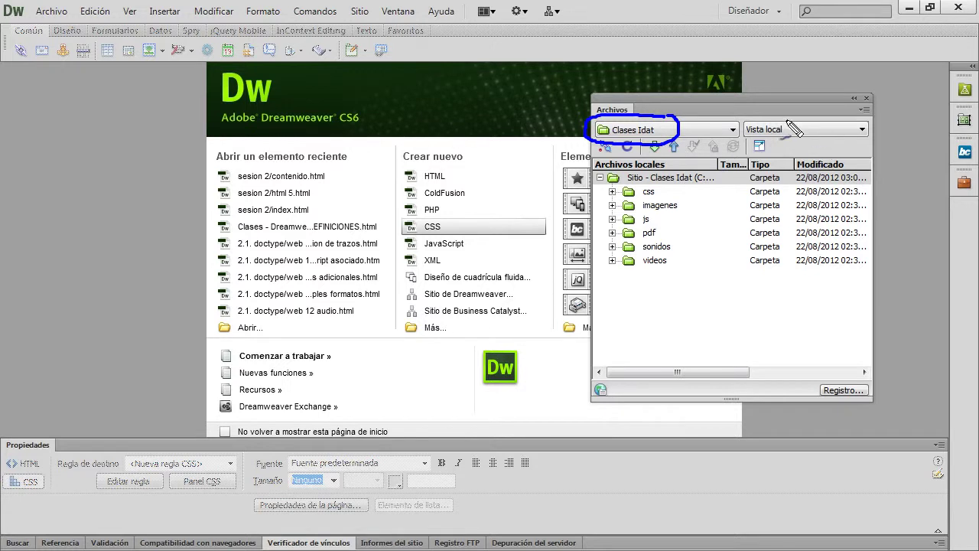
mouse_move(794, 120)
mouse_down()
mouse_move(735, 138)
mouse_move(792, 145)
mouse_move(799, 118)
mouse_up()
mouse_move(703, 161)
mouse_down()
mouse_move(632, 164)
mouse_move(577, 232)
mouse_move(707, 286)
mouse_move(719, 167)
mouse_move(697, 153)
mouse_move(663, 176)
mouse_move(660, 164)
mouse_move(603, 169)
mouse_move(613, 182)
mouse_move(714, 181)
mouse_move(667, 162)
mouse_up()
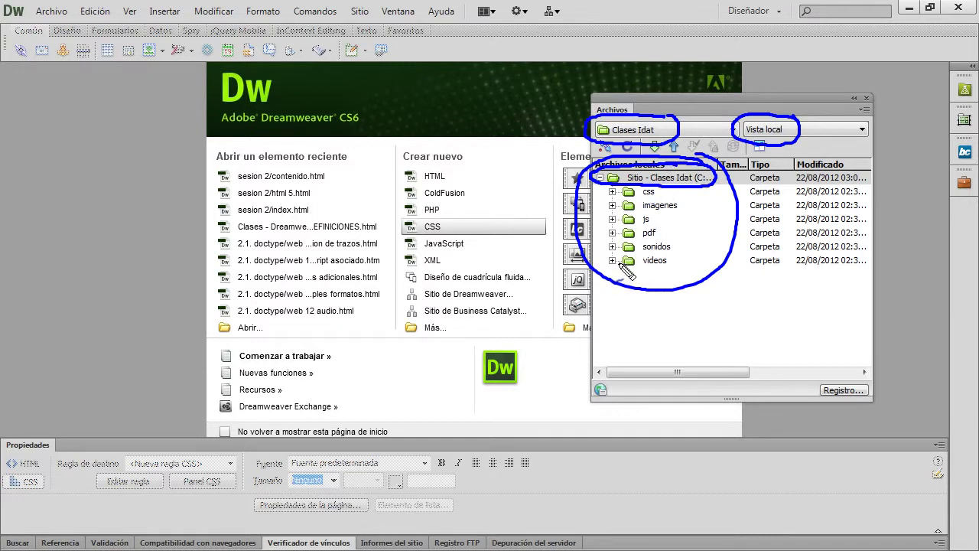
key(Escape)
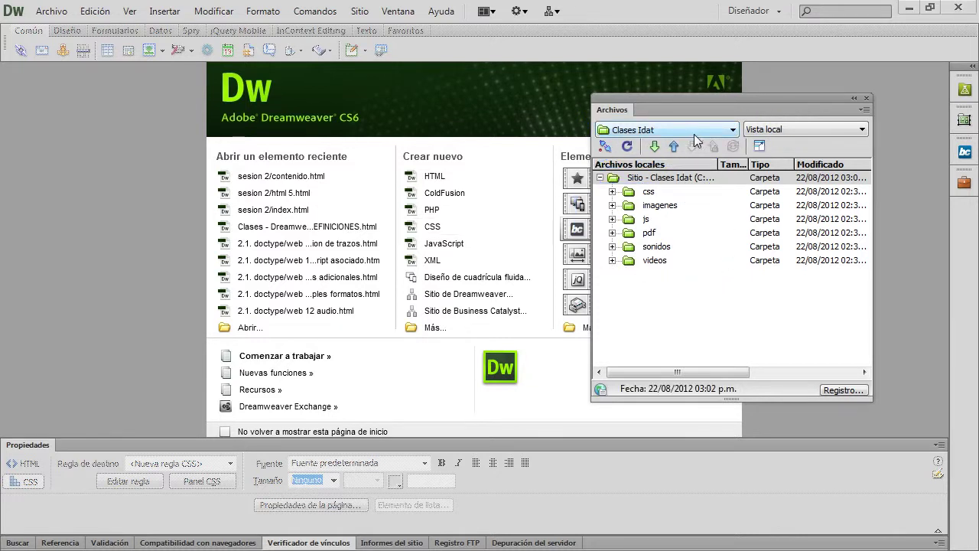
drag(591, 294, 704, 286)
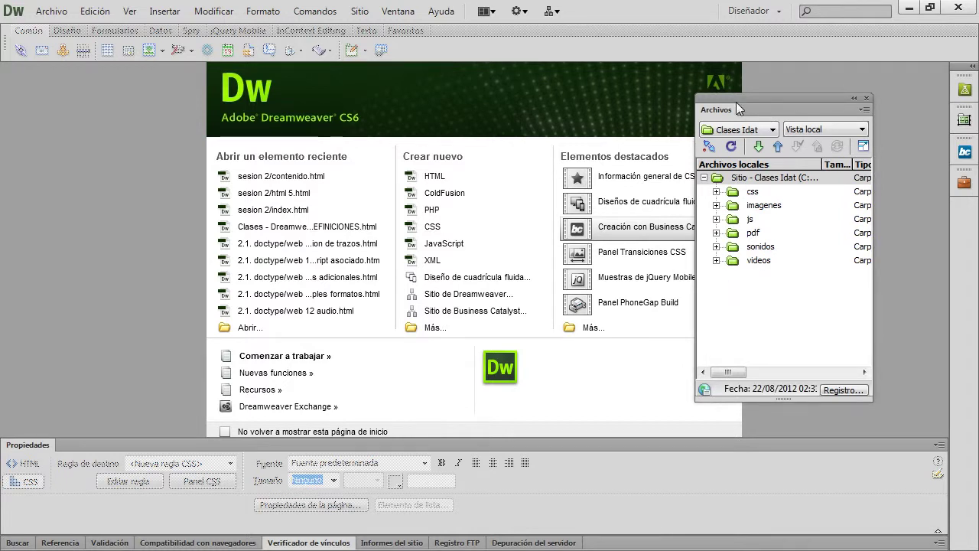
drag(739, 109, 795, 74)
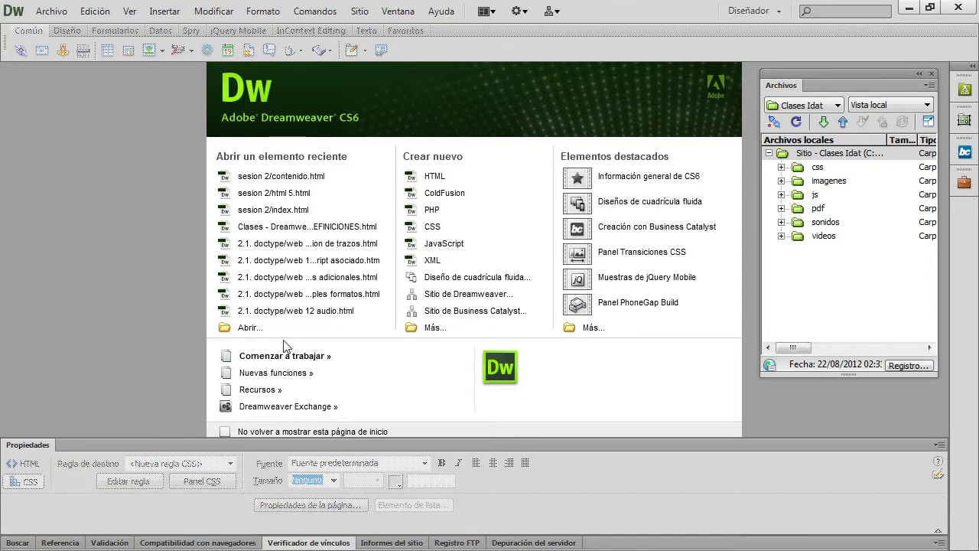
Step: Collapse the Propiedades panel at the bottom of the window
click(42, 445)
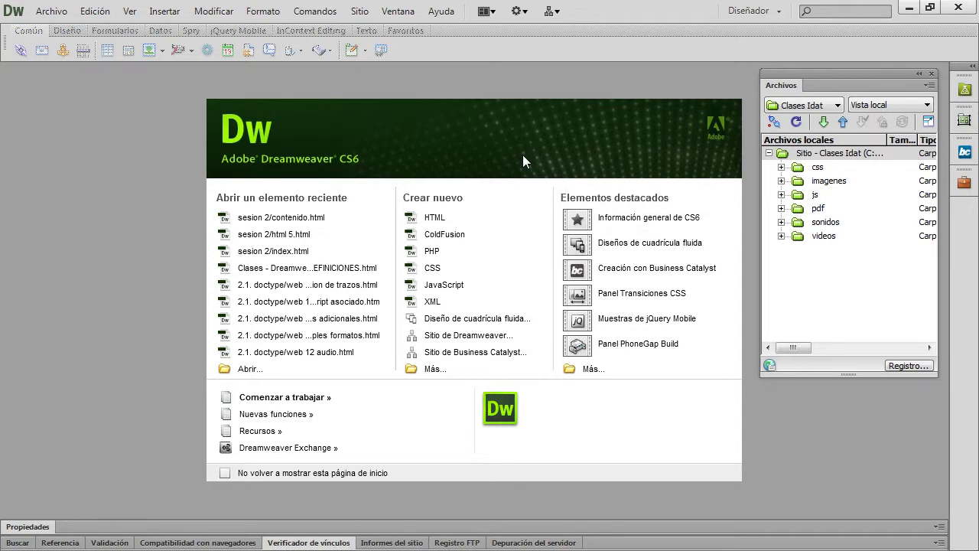
click(52, 17)
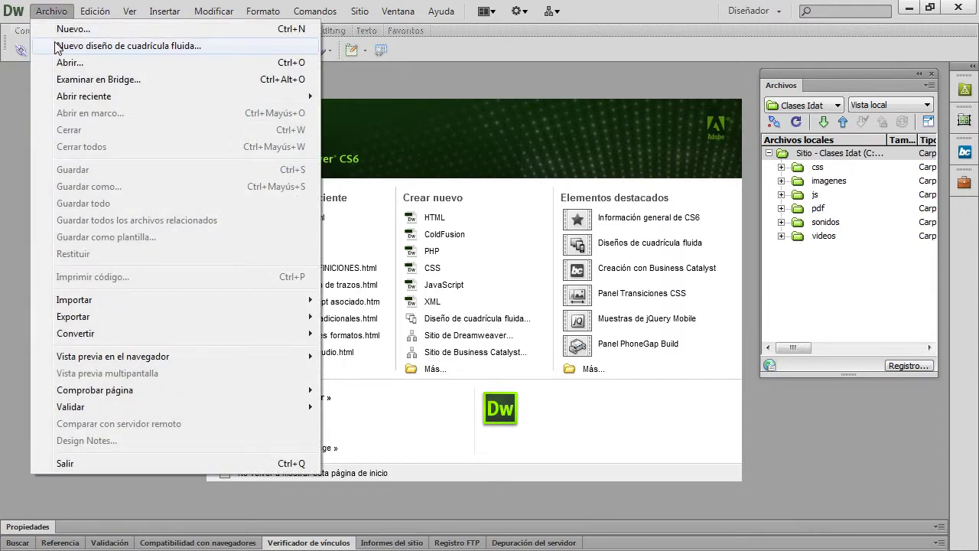
click(74, 29)
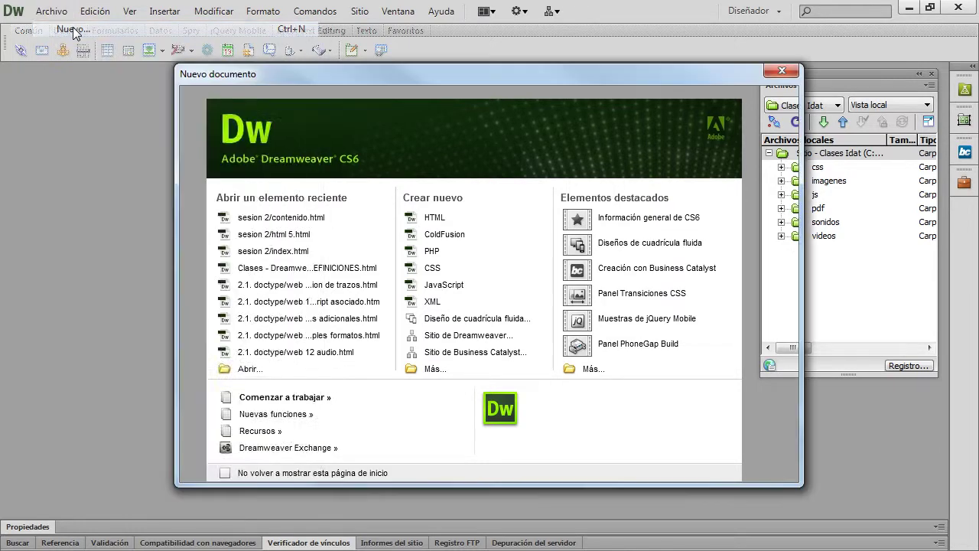
drag(358, 82, 310, 86)
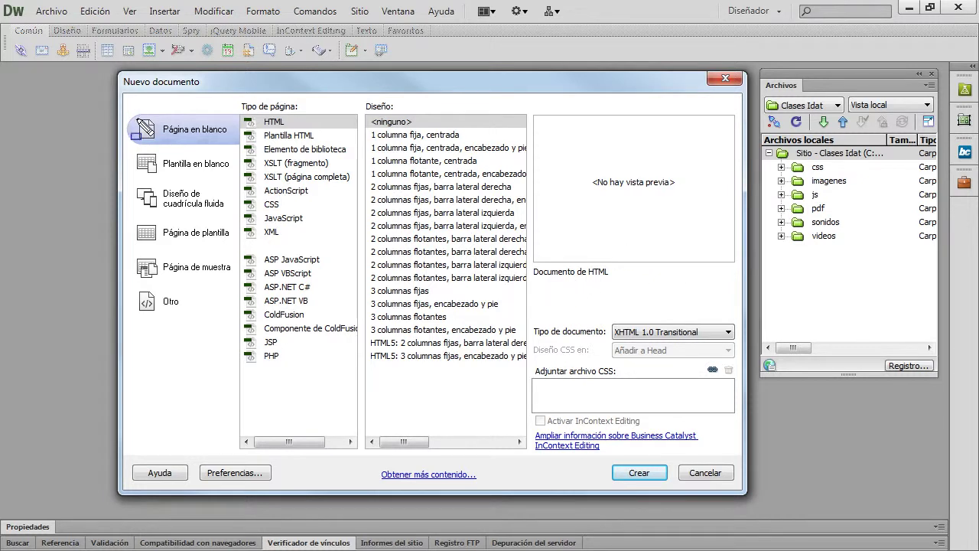
mouse_move(125, 93)
mouse_down()
mouse_move(212, 315)
mouse_move(242, 448)
mouse_up()
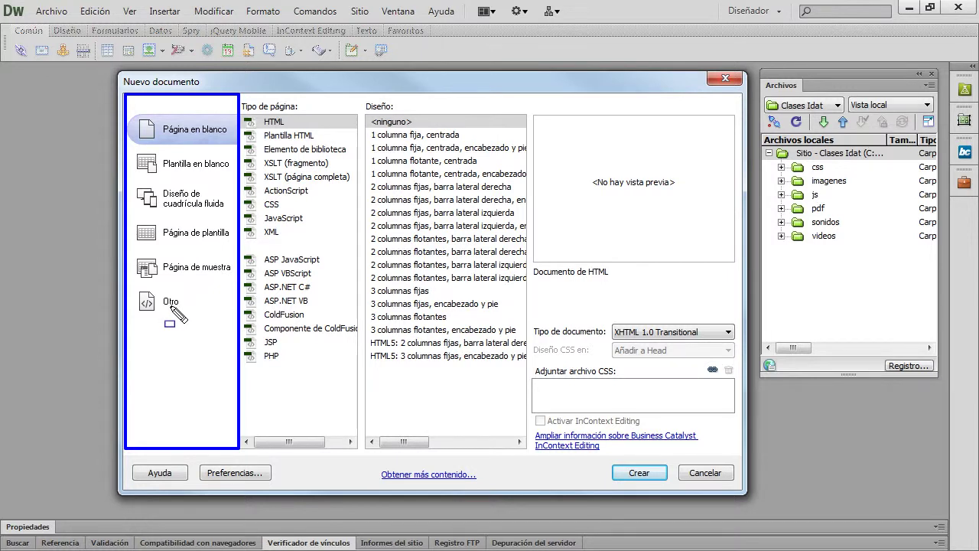
key(Escape)
key(ctrl+shift+d)
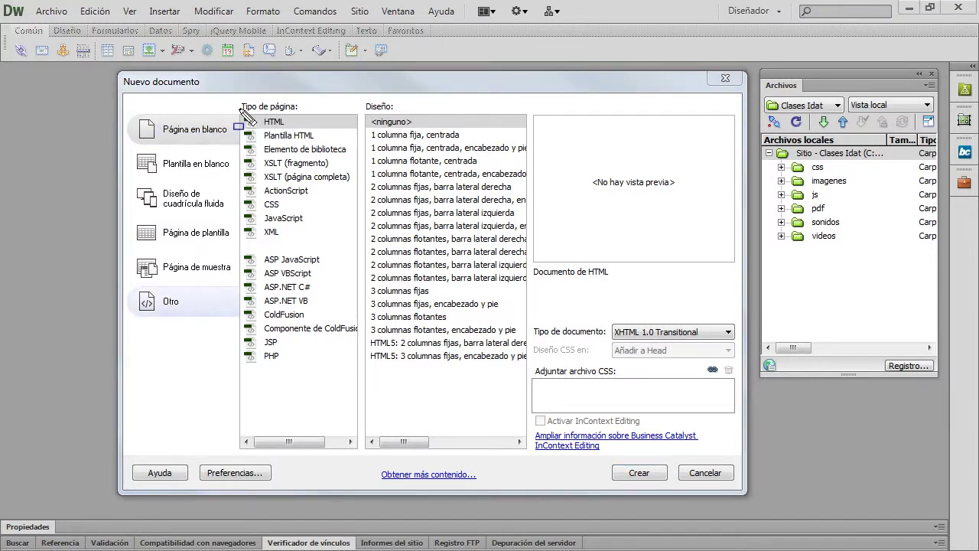
mouse_move(234, 98)
mouse_down()
mouse_move(319, 411)
mouse_move(365, 453)
mouse_up()
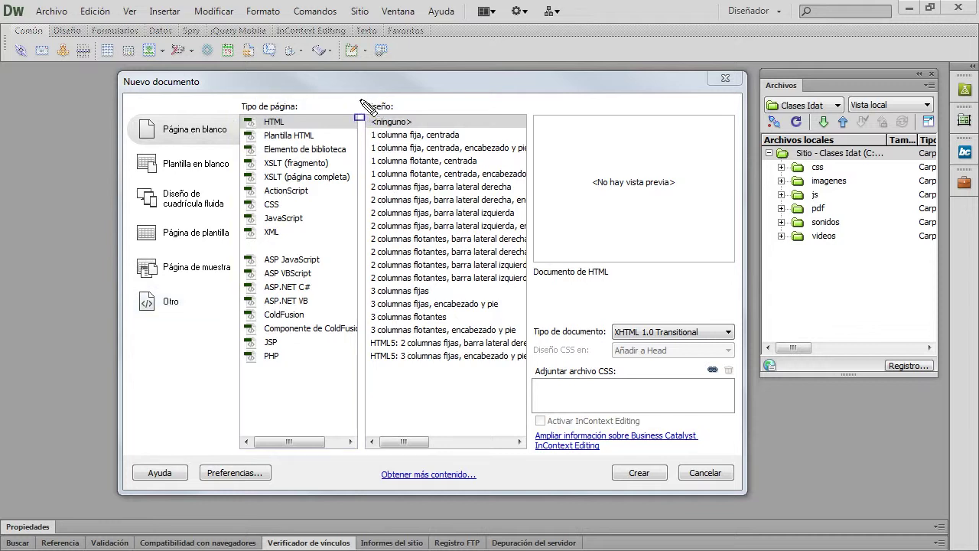
mouse_move(360, 102)
mouse_down()
mouse_move(442, 313)
mouse_move(521, 459)
mouse_move(539, 463)
mouse_up()
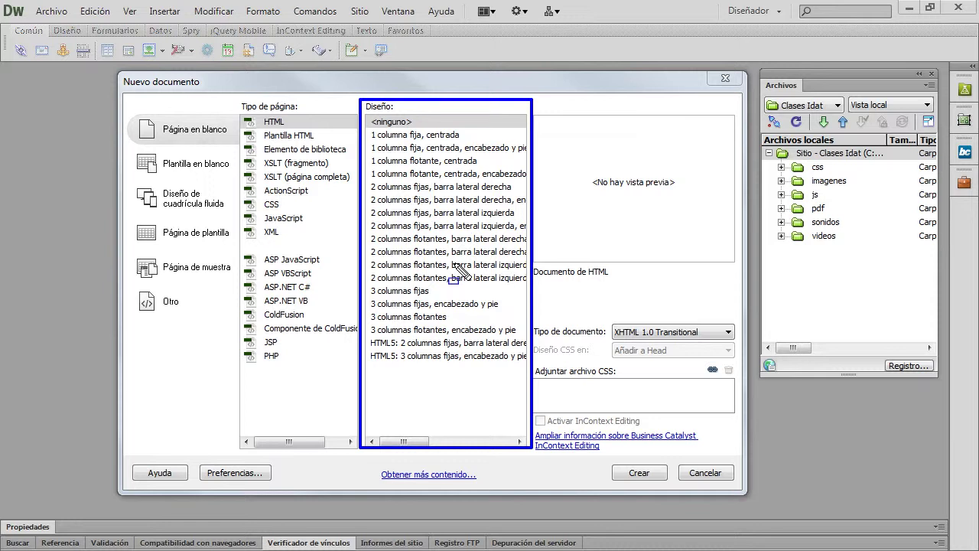
key(Escape)
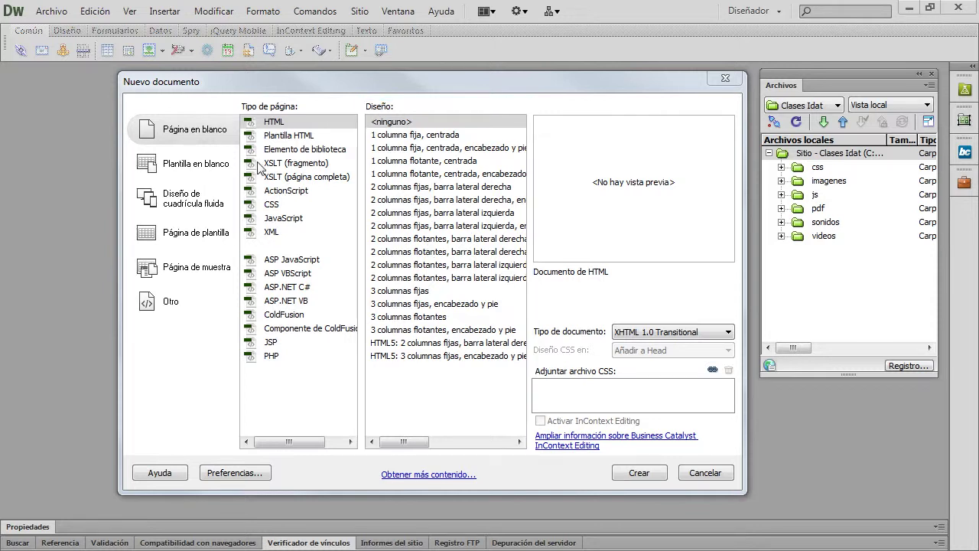
click(194, 139)
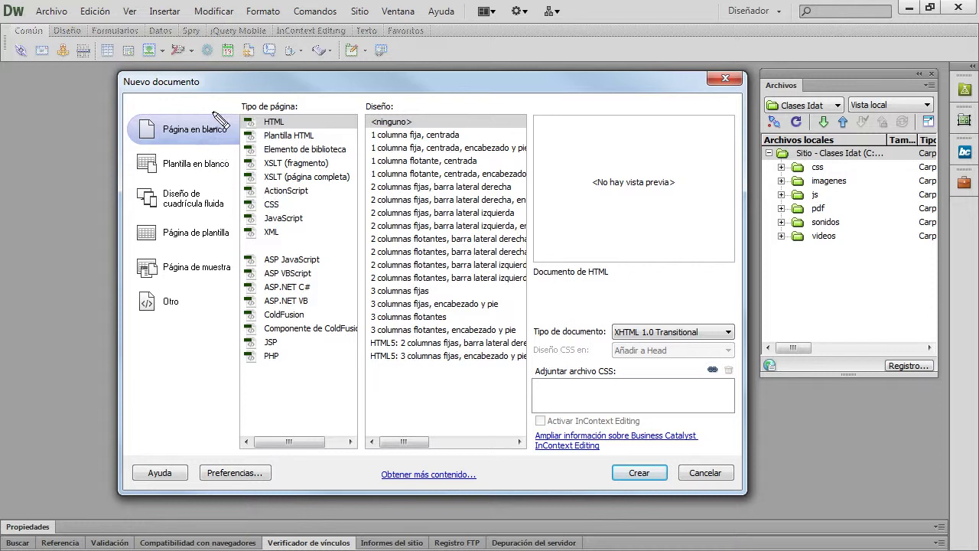
mouse_move(215, 107)
mouse_down()
mouse_move(132, 107)
mouse_move(141, 153)
mouse_move(216, 159)
mouse_move(244, 136)
mouse_move(212, 114)
mouse_up()
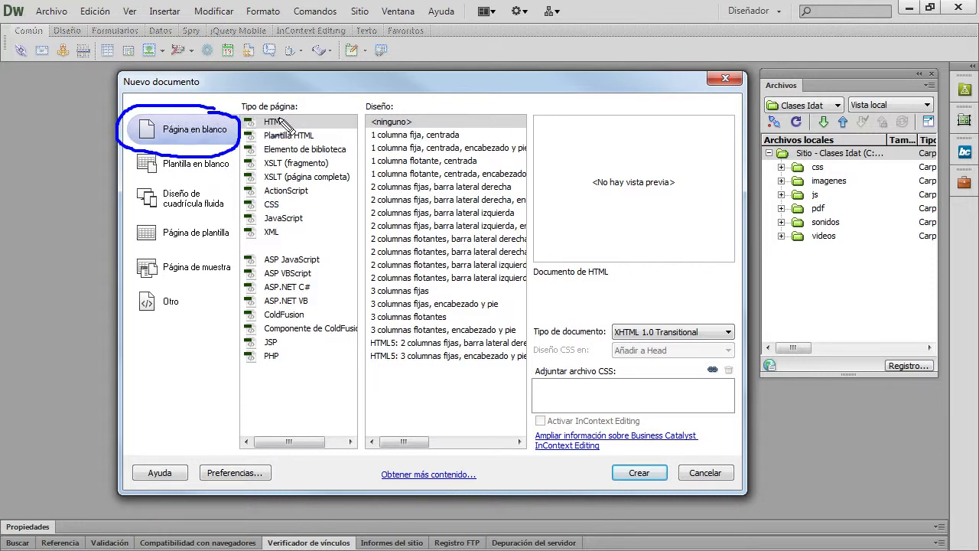
mouse_move(287, 109)
mouse_down()
mouse_move(233, 119)
mouse_move(272, 150)
mouse_move(298, 120)
mouse_move(288, 116)
mouse_up()
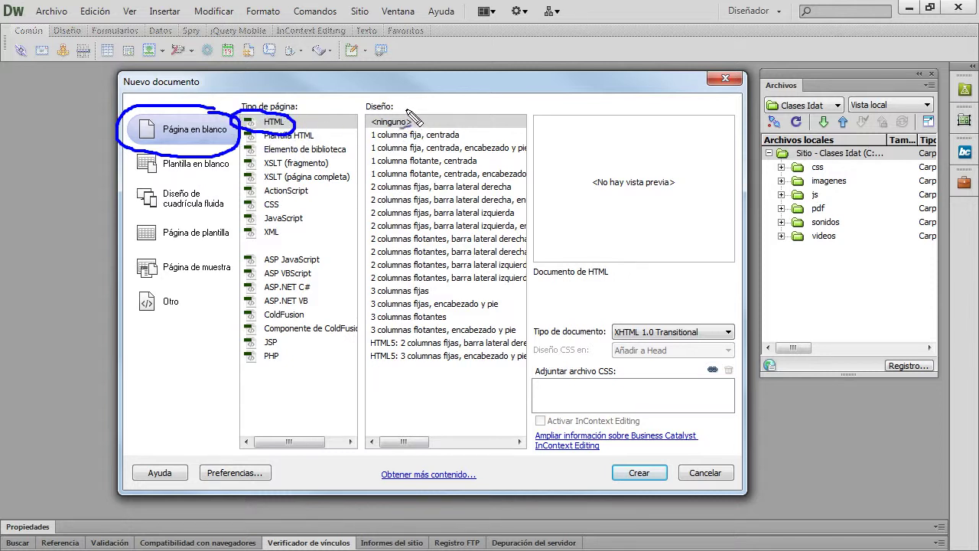
mouse_move(417, 110)
mouse_down()
mouse_move(355, 128)
mouse_move(422, 150)
mouse_move(413, 113)
mouse_up()
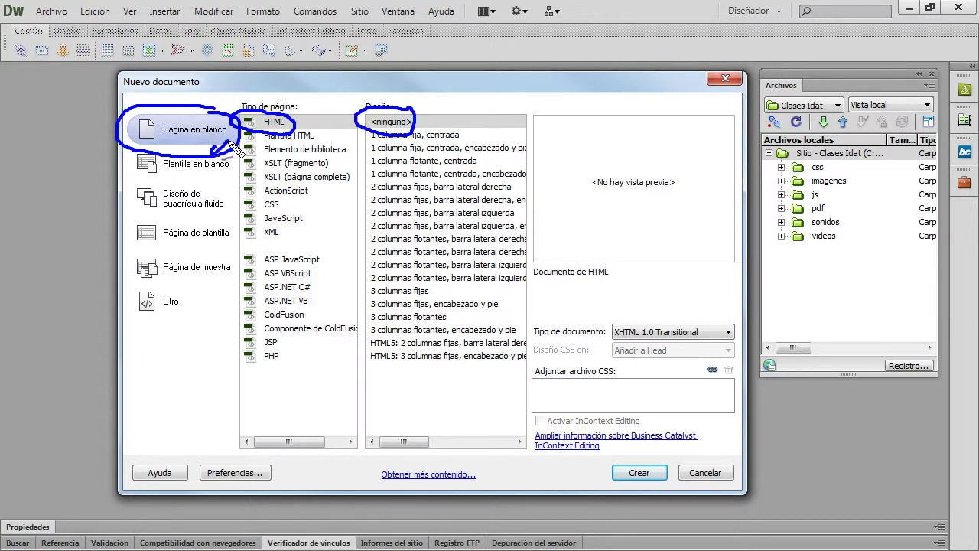
drag(290, 124, 316, 111)
drag(415, 124, 449, 109)
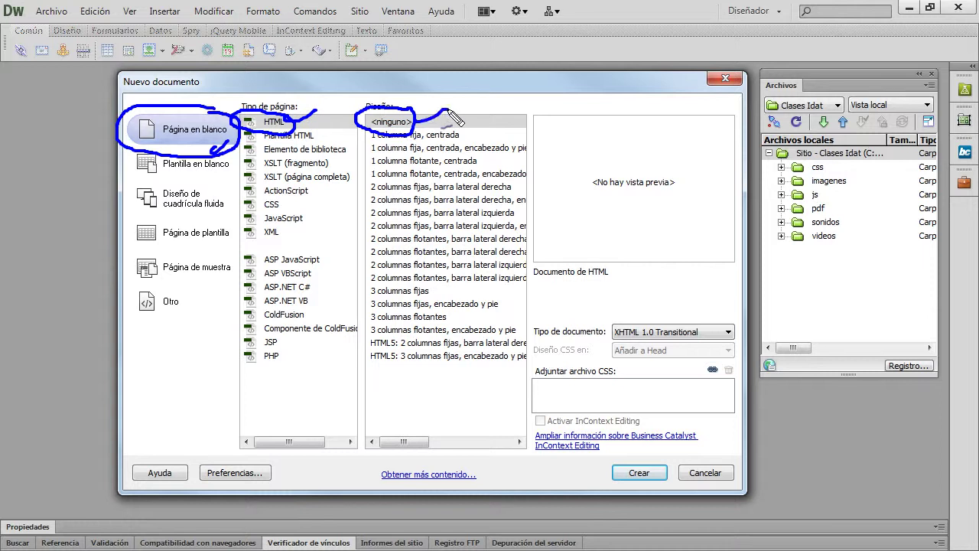
key(Escape)
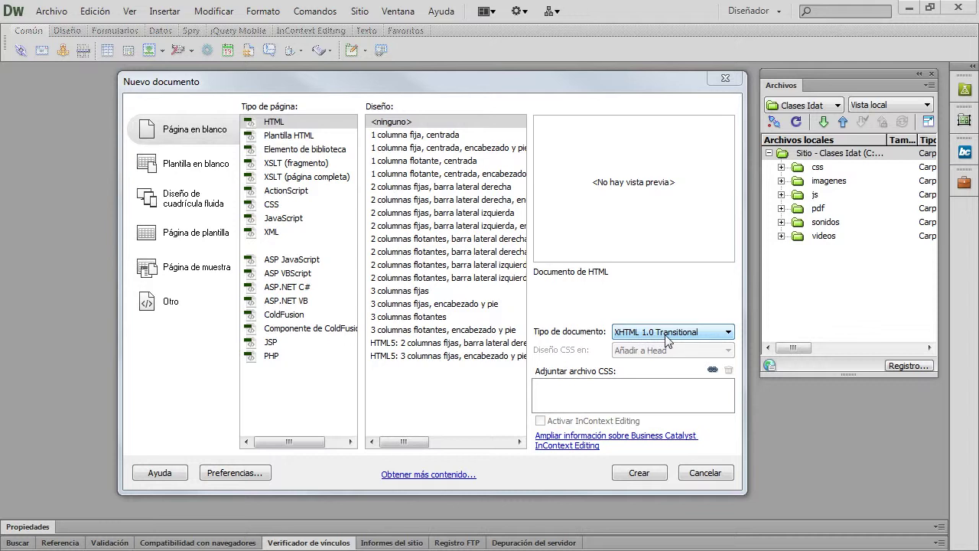
Step: Create the blank page Untitled-2, leaving the document type at XHTML 1.0 Transitional
click(712, 341)
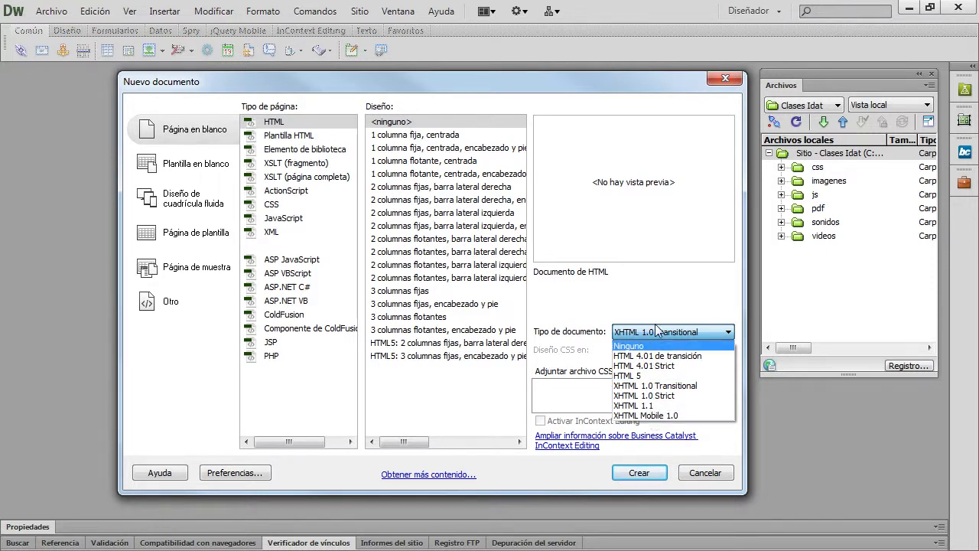
click(654, 293)
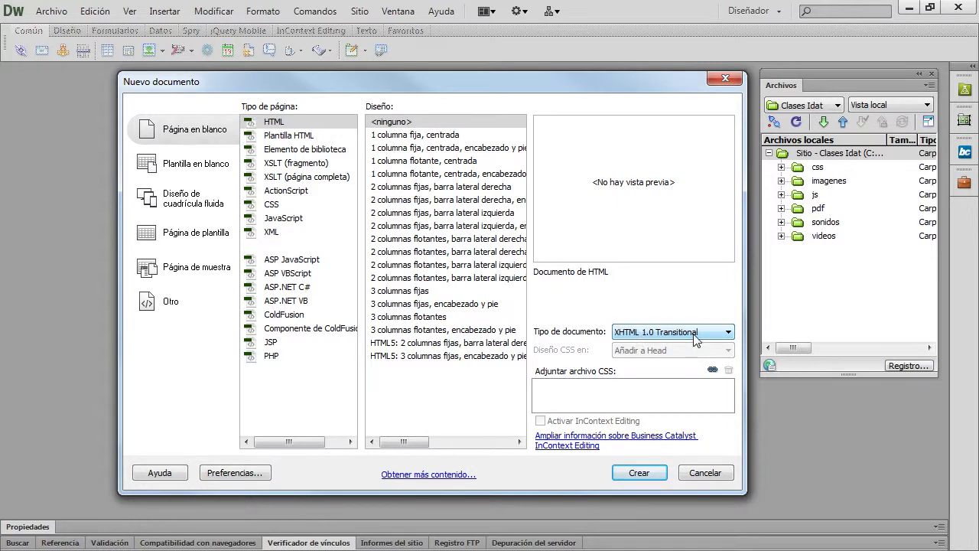
click(650, 473)
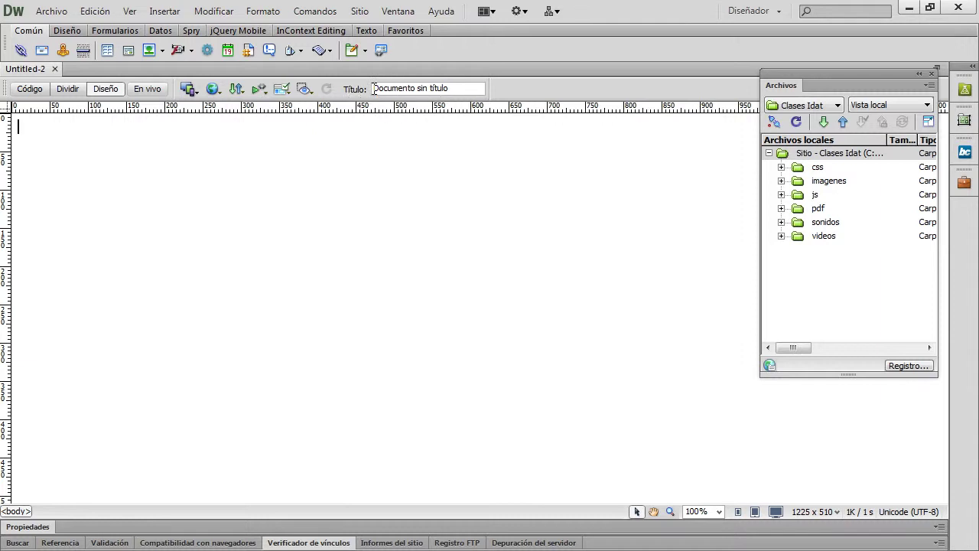
Step: Replace the page title 'Documento sin título' with '.:: Mi Primera Web ::.'
drag(375, 88, 446, 89)
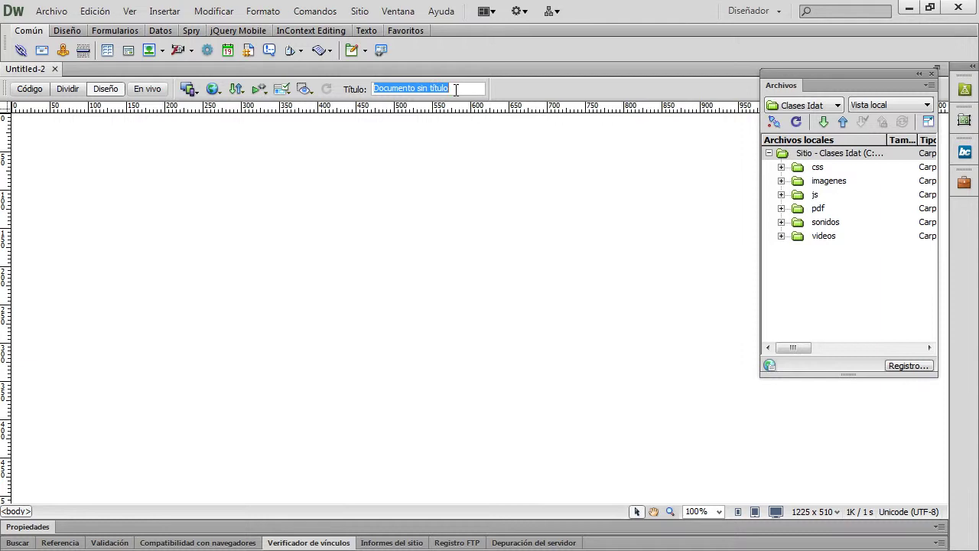
key(BackSpace)
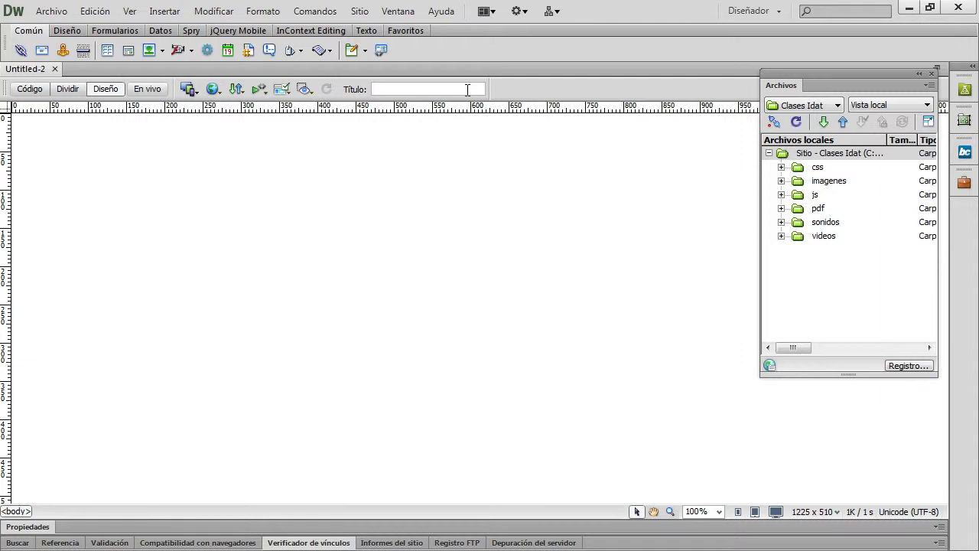
text(:::)
text( Mi P)
text(rime)
text(ra W)
text(eb )
text(::.)
key(Return)
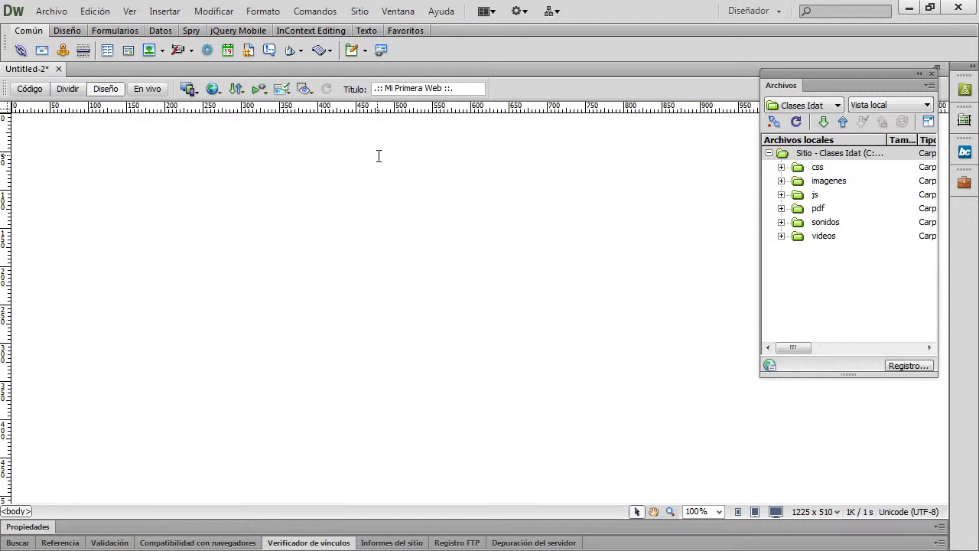
Step: Type the author's full name in capital letters as the first line of the page body
text(rea)
key(BackSpace)
key(BackSpace)
key(BackSpace)
text(RENZO)
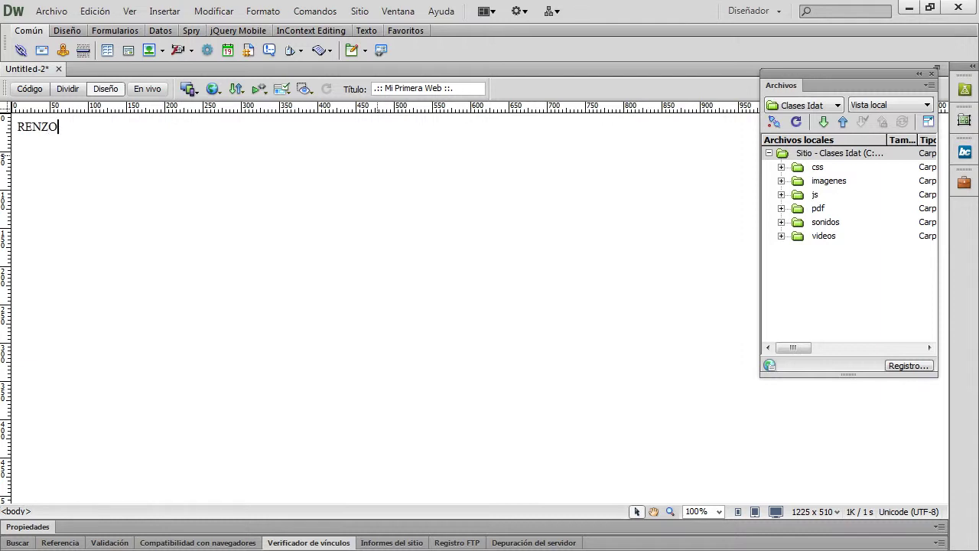
text( FABRIZZIO )
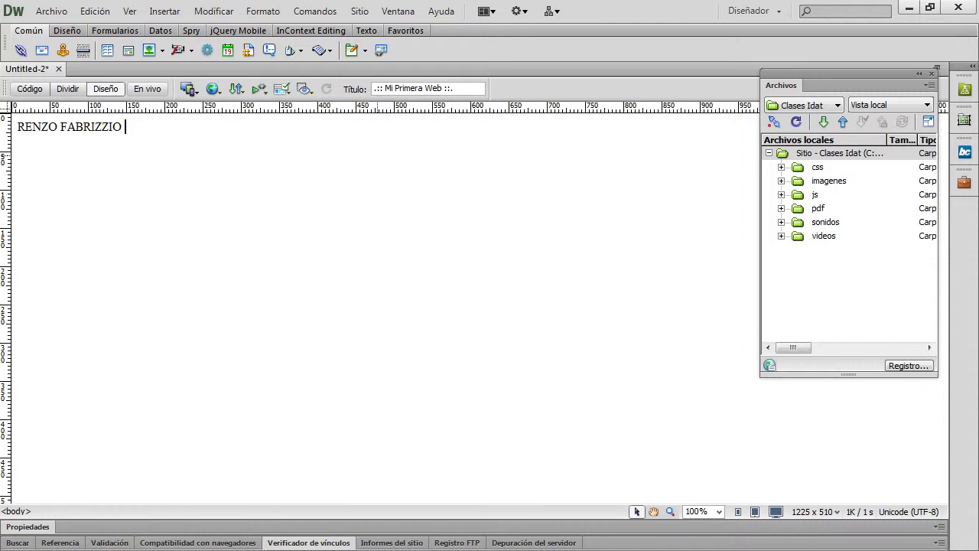
text(SANCHEZ ROJAS)
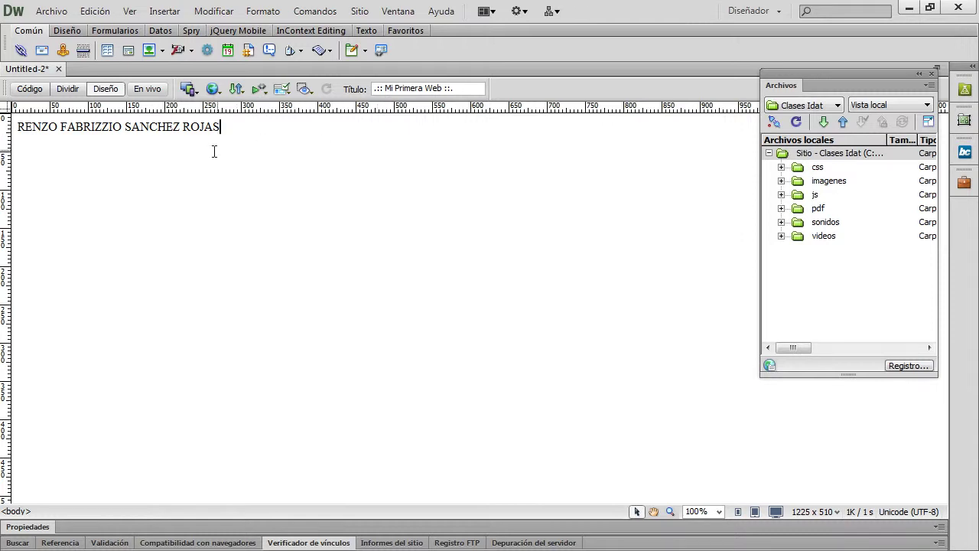
drag(234, 127, 7, 127)
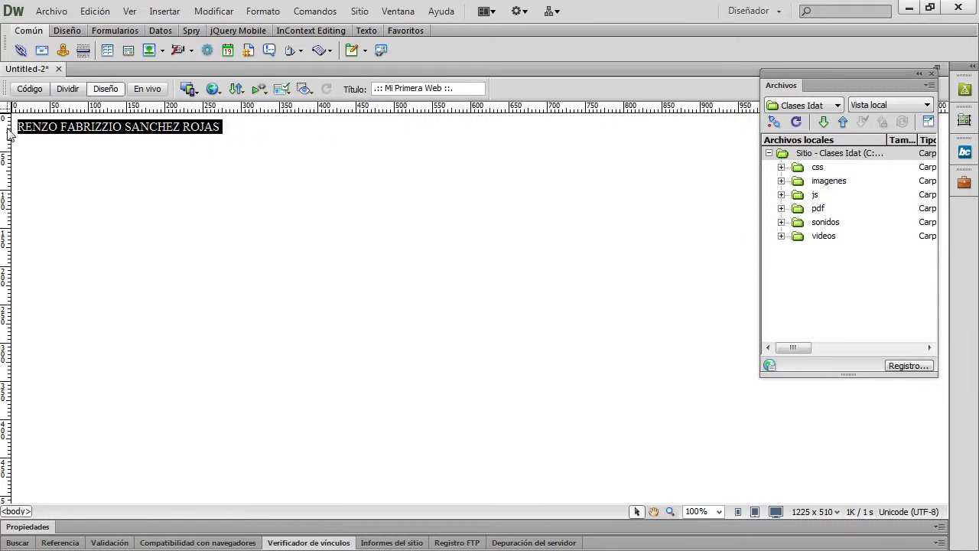
click(224, 184)
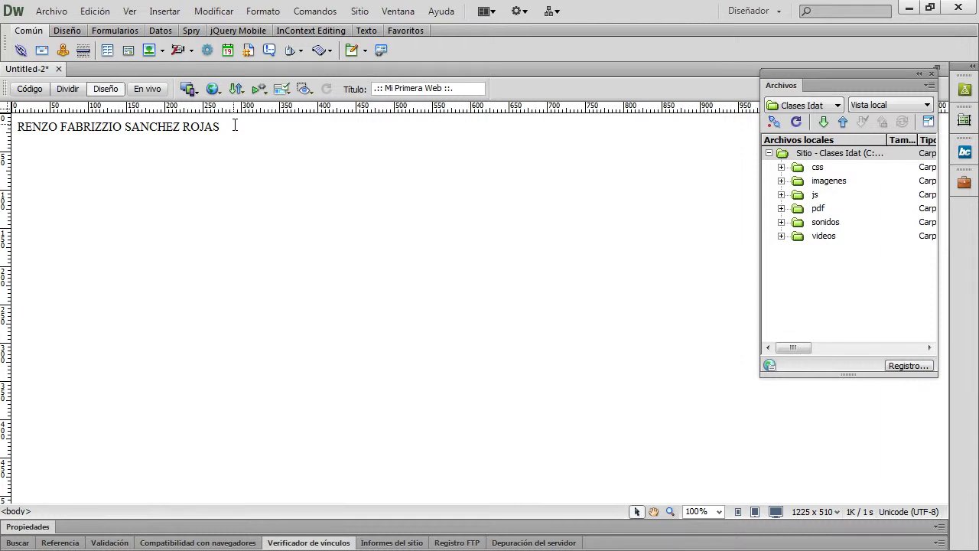
drag(221, 129, 15, 128)
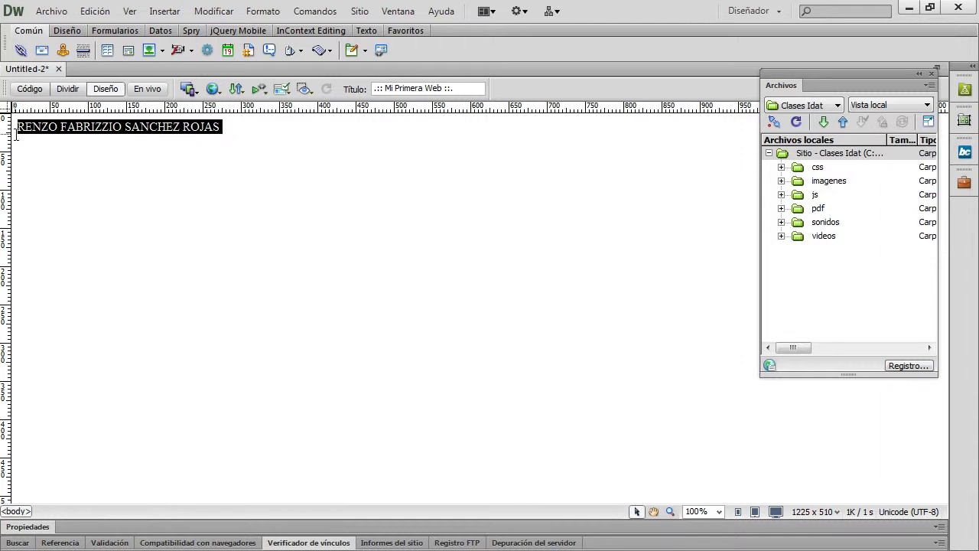
click(169, 163)
drag(227, 128, 16, 128)
click(220, 240)
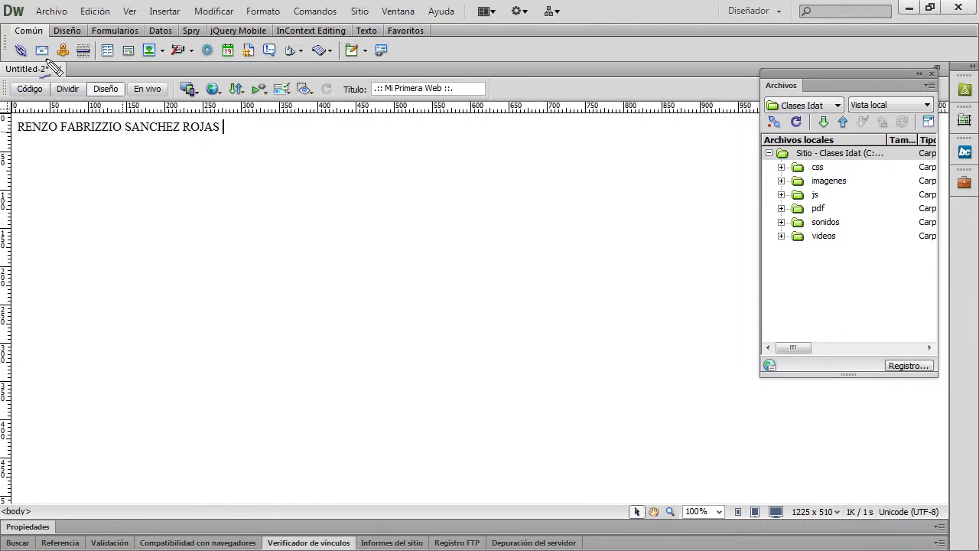
Step: Leave annotation drawing mode and bring up the Archivo menu
mouse_move(46, 58)
mouse_down()
mouse_move(21, 58)
mouse_move(4, 85)
mouse_move(68, 103)
mouse_move(74, 58)
mouse_move(51, 69)
mouse_up()
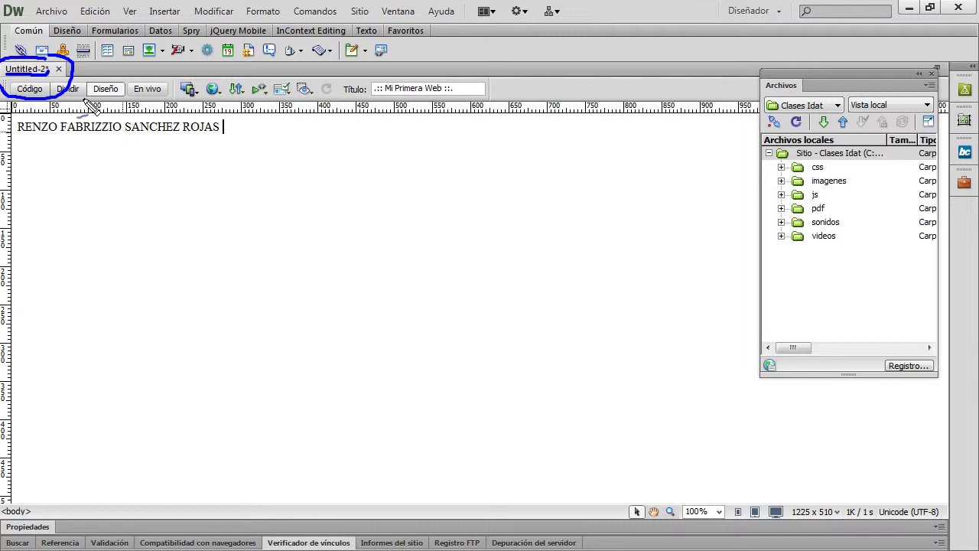
key(Escape)
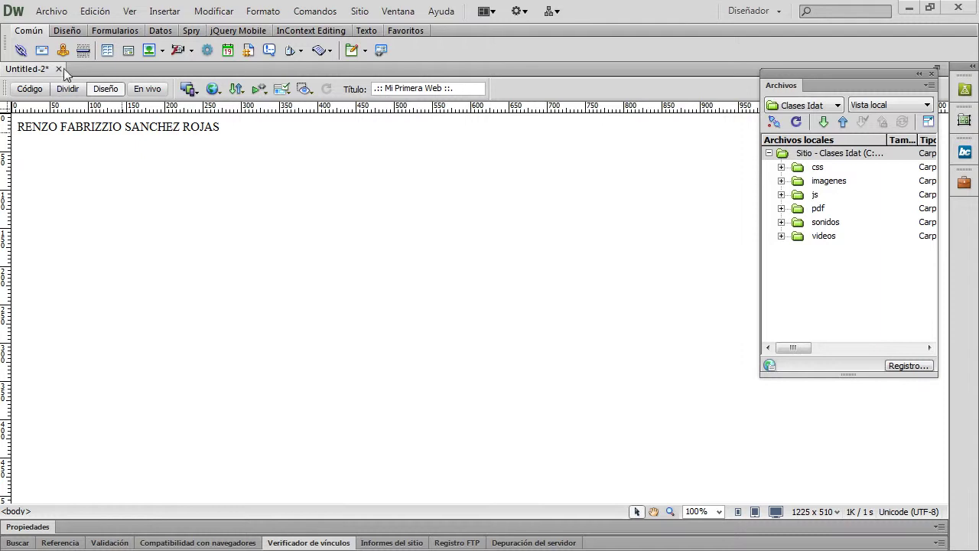
click(47, 13)
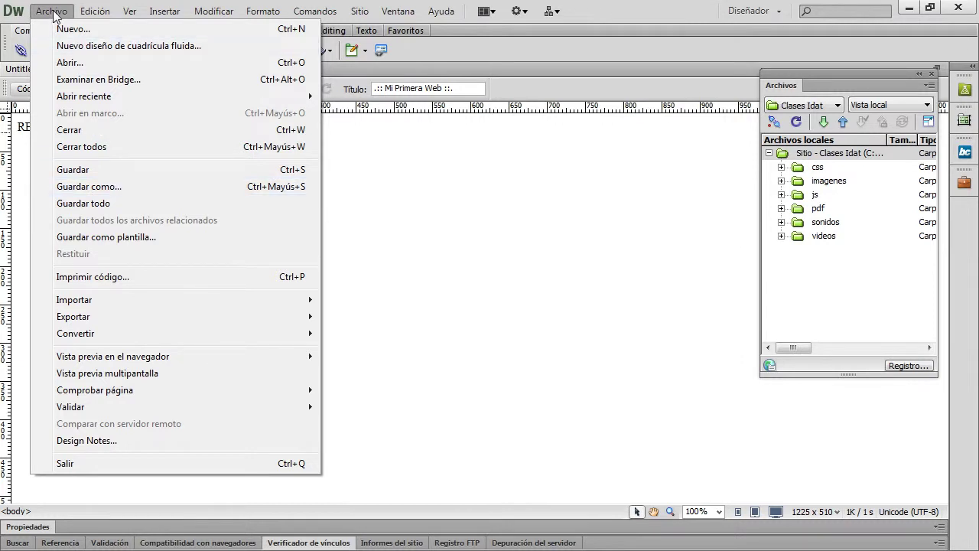
Step: Start saving the page with Guardar como into sesion-01 under the name index.html
click(110, 191)
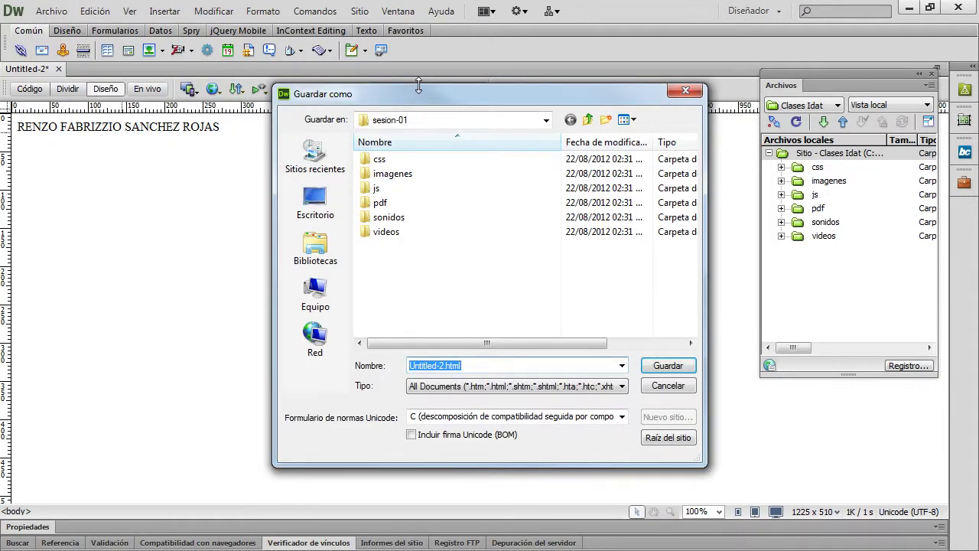
drag(420, 93, 400, 69)
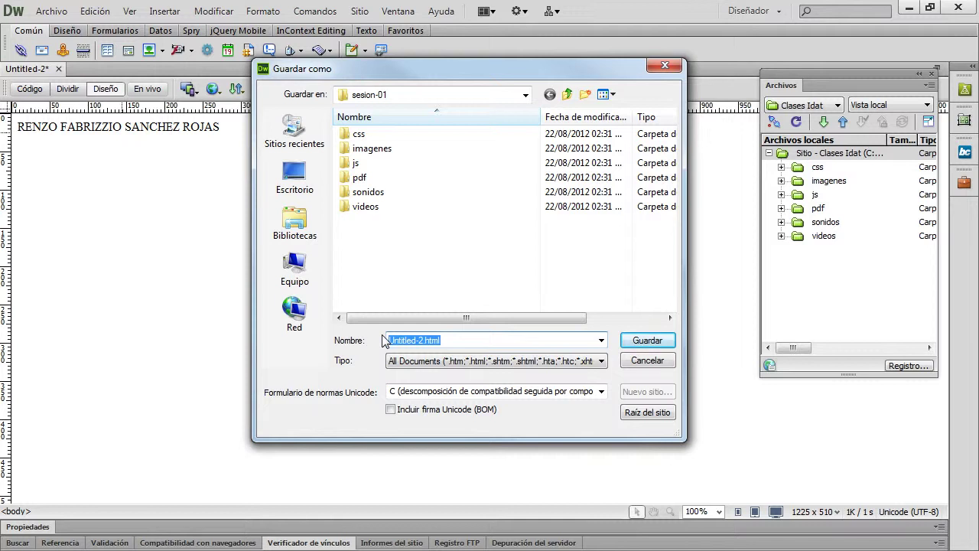
text(INDEX)
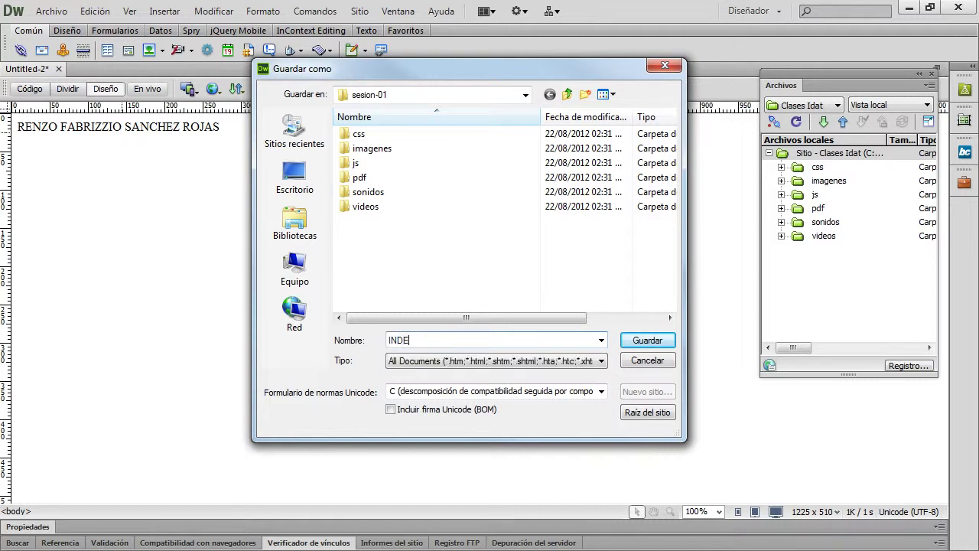
key(BackSpace)
key(BackSpace)
key(BackSpace)
key(BackSpace)
key(BackSpace)
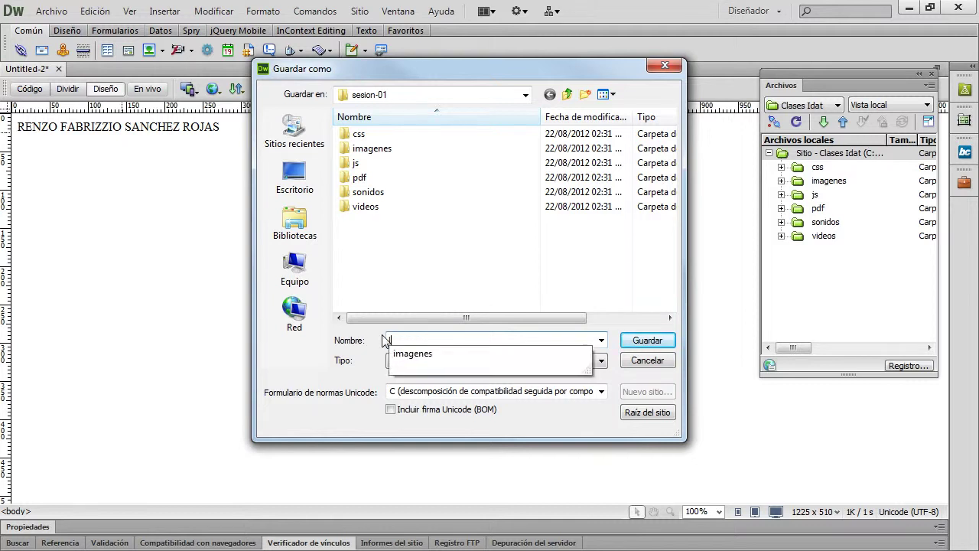
text(index.)
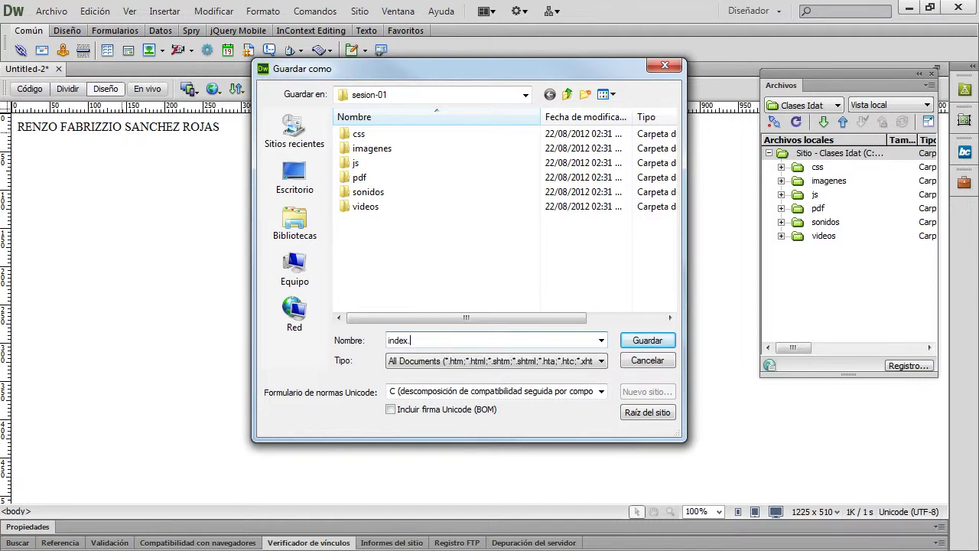
text(html)
Step: In the WordPad notes, add index.html on a new line below the mi-documento examples
key(alt+Tab)
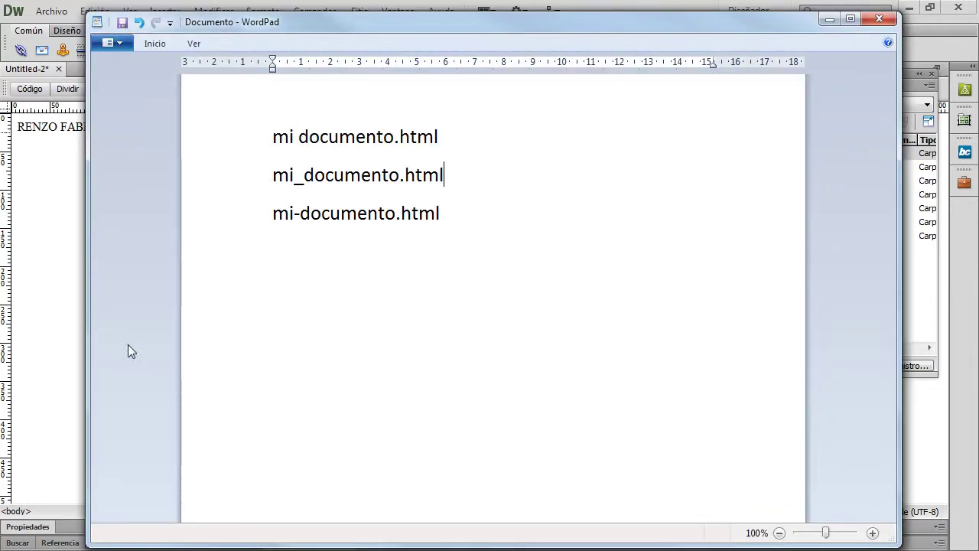
click(461, 222)
key(Return)
key(Return)
text(inde)
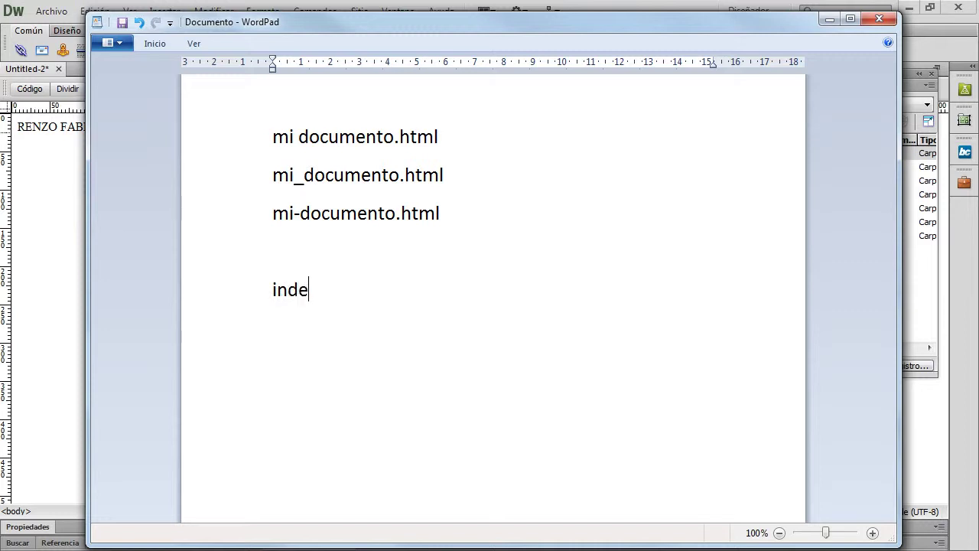
text(x.html)
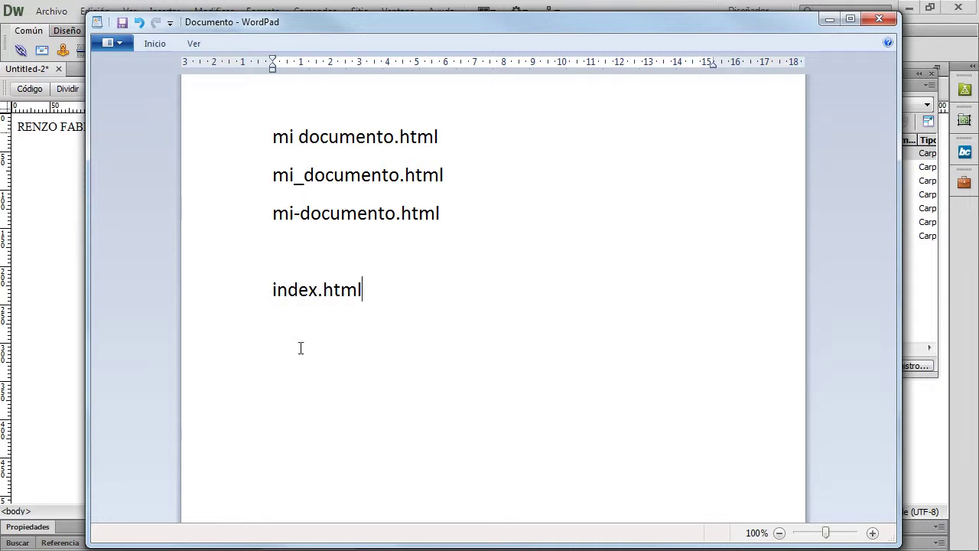
Step: Highlight the index.html example and its html extension, then go back to Dreamweaver's Save As dialog
triple_click(312, 297)
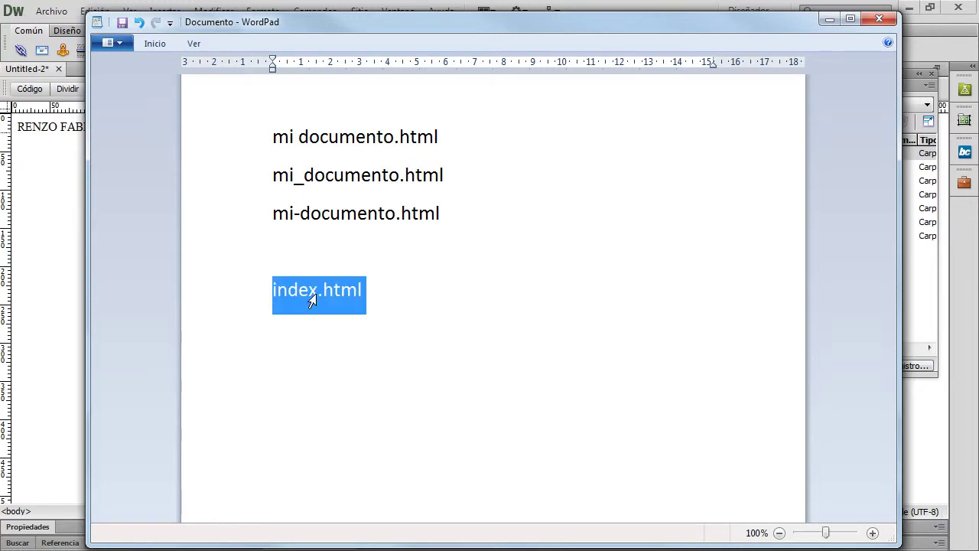
click(333, 349)
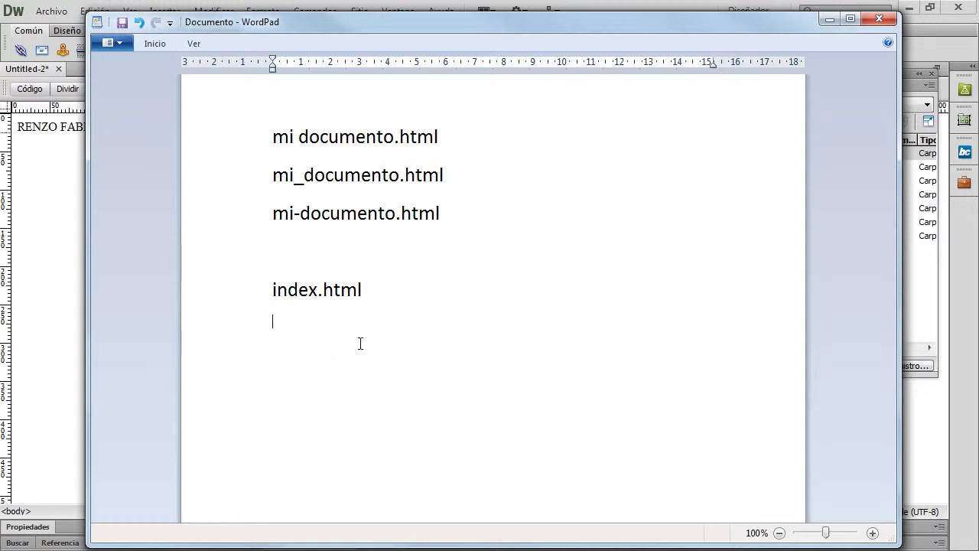
drag(323, 289, 271, 290)
click(367, 291)
click(264, 330)
drag(372, 295, 272, 292)
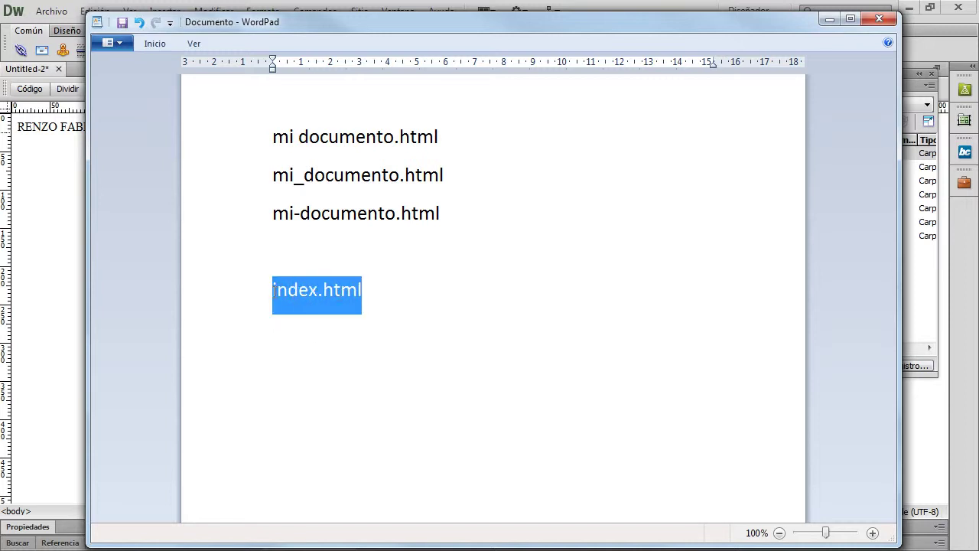
click(264, 347)
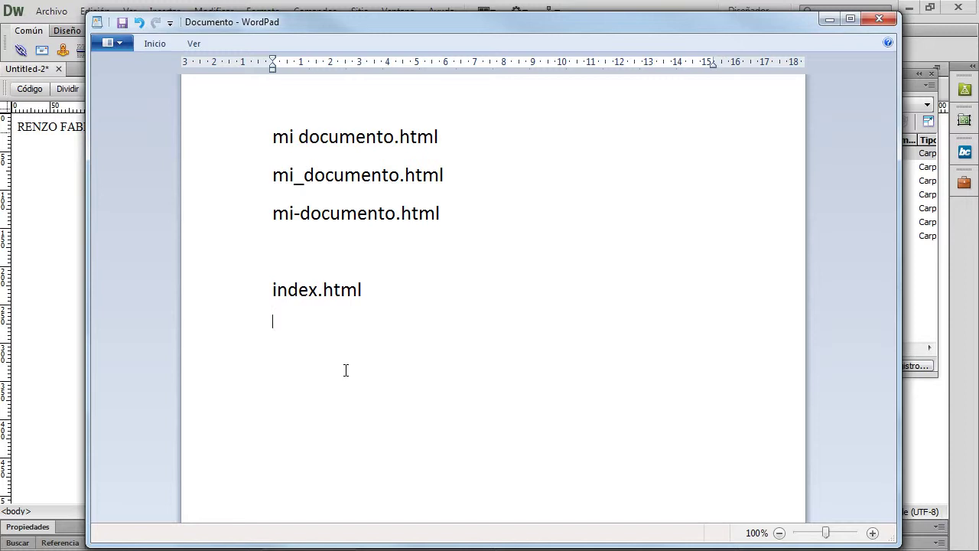
click(676, 7)
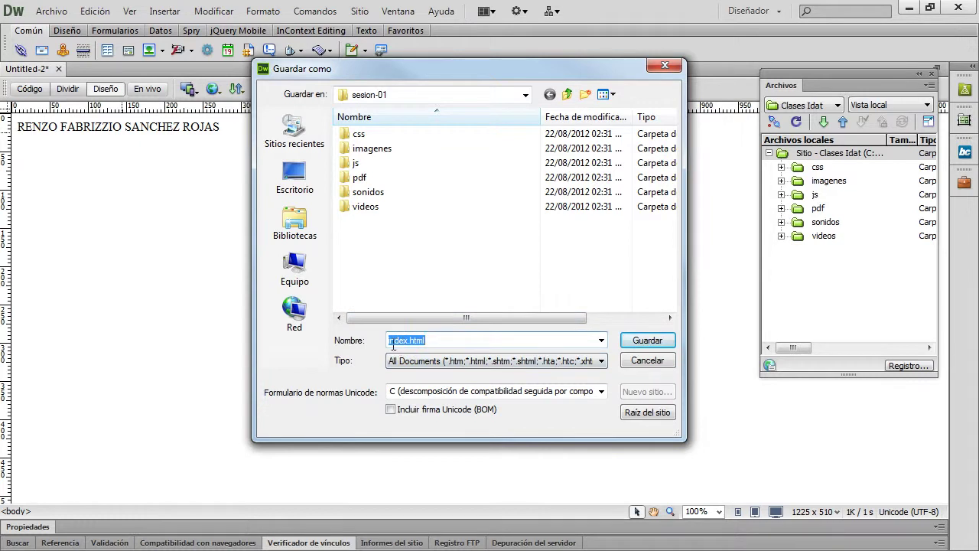
Step: Save the page as index.html in the sesion-01 folder of the Clases Idat site
click(426, 340)
click(647, 341)
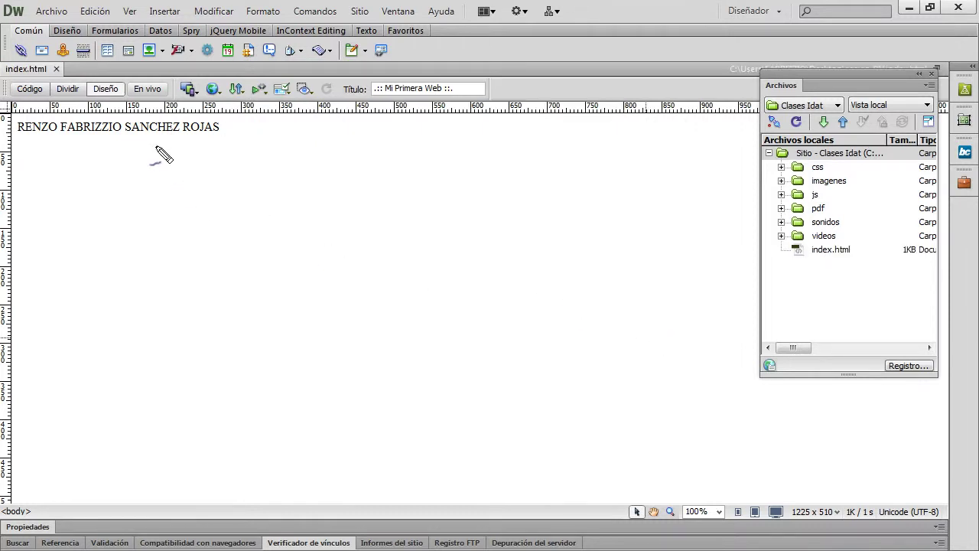
mouse_move(55, 68)
mouse_down()
mouse_move(16, 66)
mouse_move(29, 96)
mouse_move(60, 86)
mouse_move(61, 69)
mouse_up()
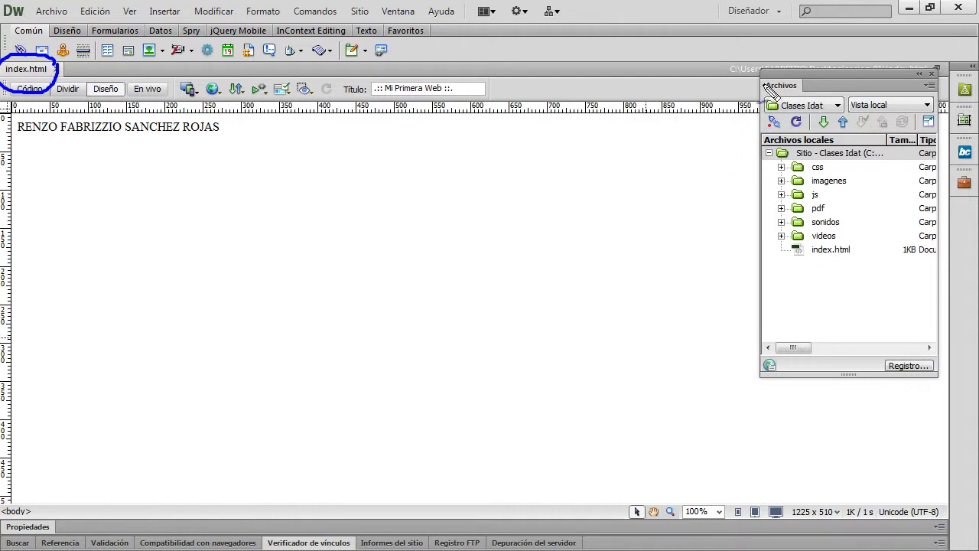
mouse_move(759, 89)
mouse_down()
mouse_move(797, 71)
mouse_move(800, 91)
mouse_up()
drag(774, 280, 765, 283)
mouse_move(685, 249)
mouse_down()
mouse_move(779, 245)
mouse_move(768, 262)
mouse_up()
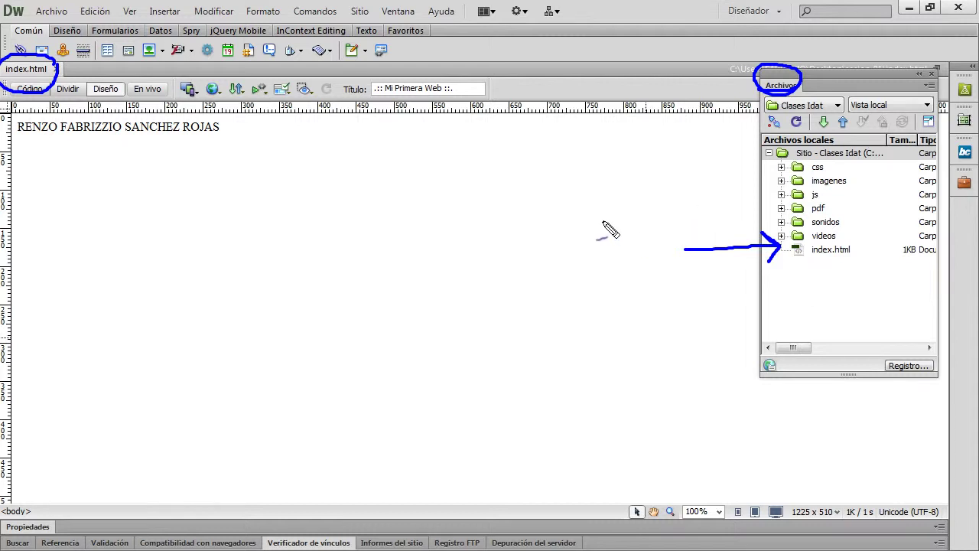
key(Escape)
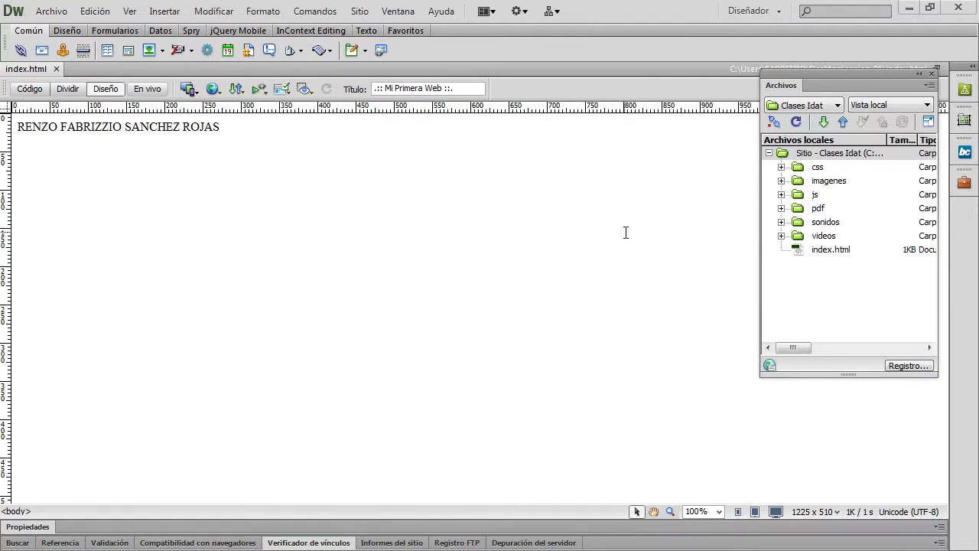
Step: Look through the toolbar's browser preview and multiscreen size lists without picking an option
click(213, 90)
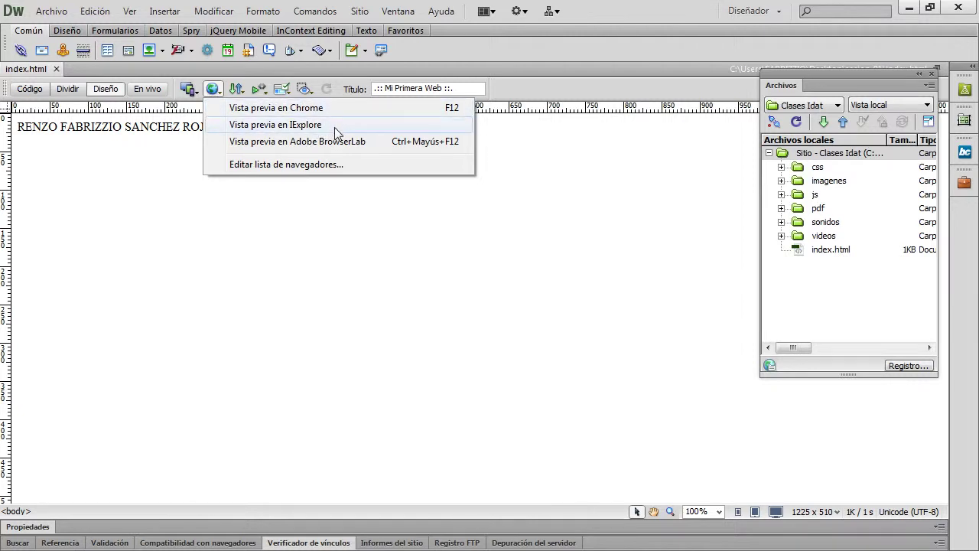
click(329, 230)
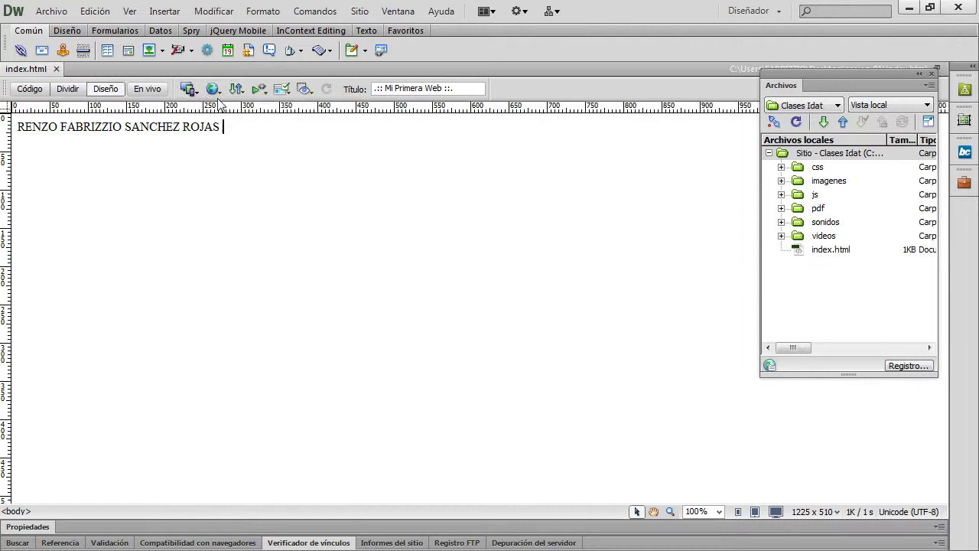
click(196, 90)
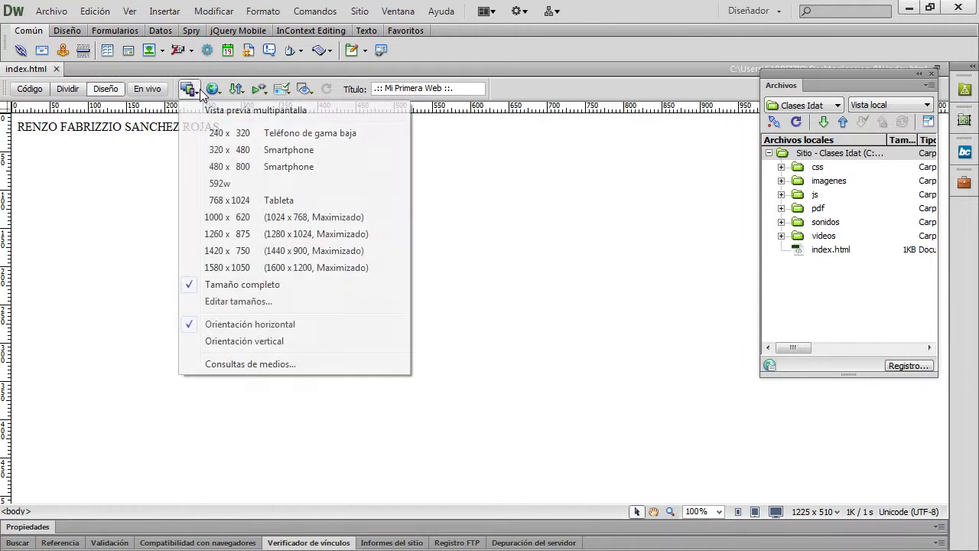
click(214, 90)
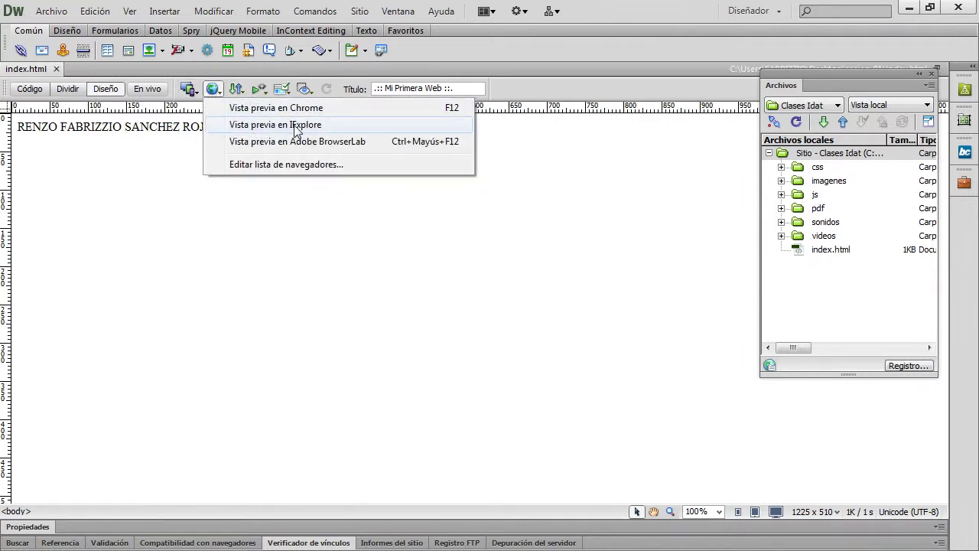
click(302, 232)
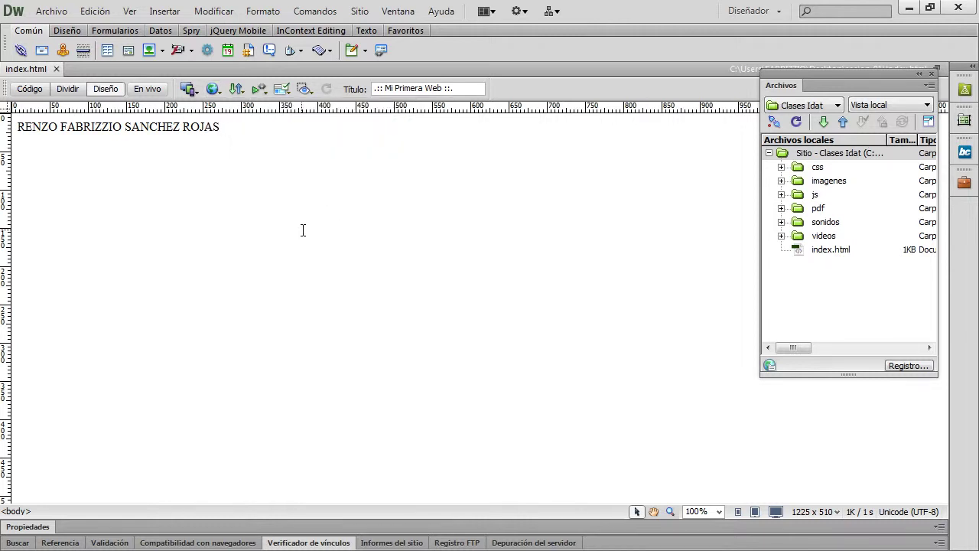
Step: Preview index.html in Chrome via Archivo > Vista previa en el navegador
click(61, 16)
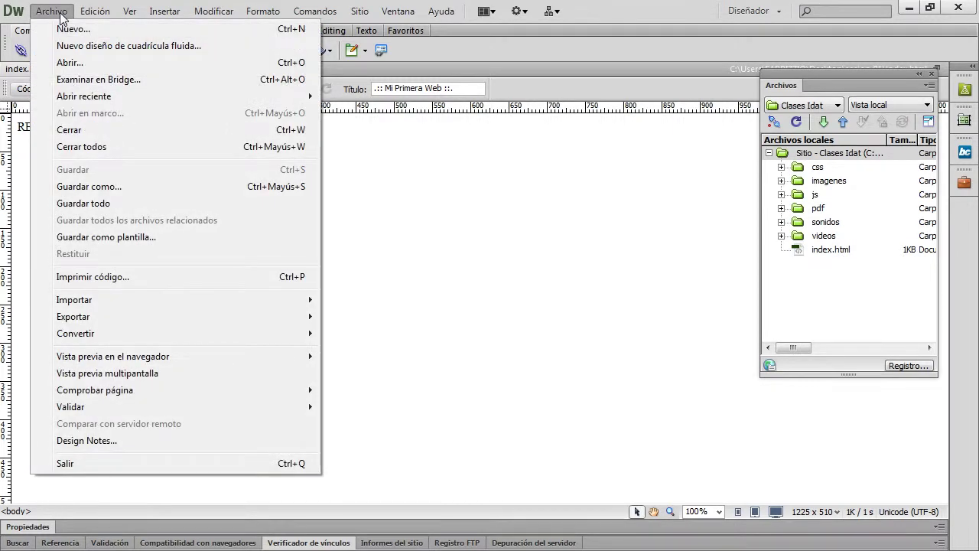
mouse_move(85, 362)
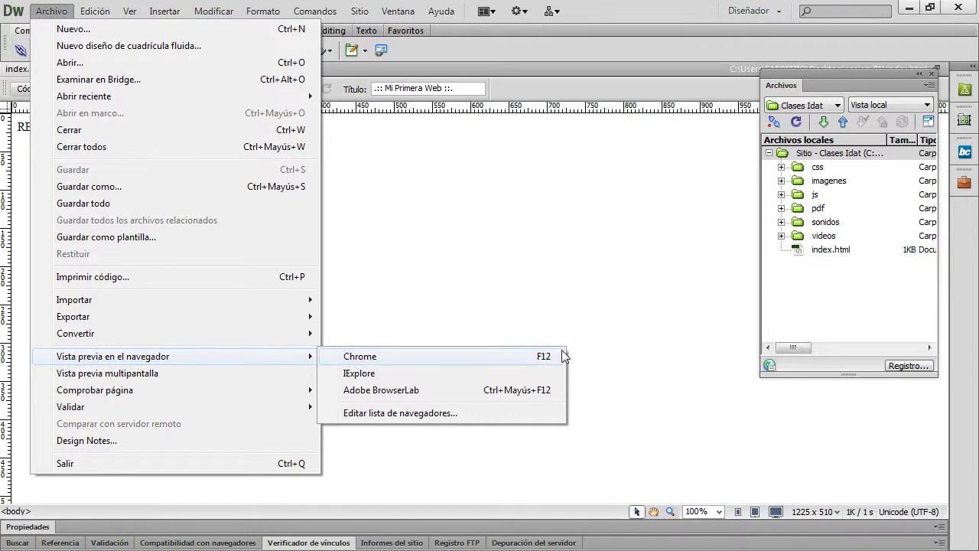
click(394, 359)
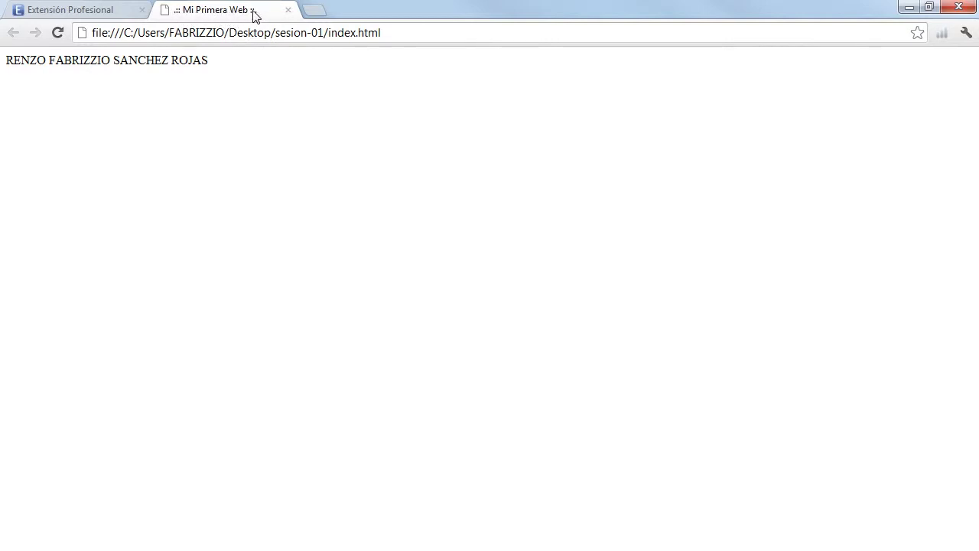
drag(7, 60, 217, 68)
click(236, 90)
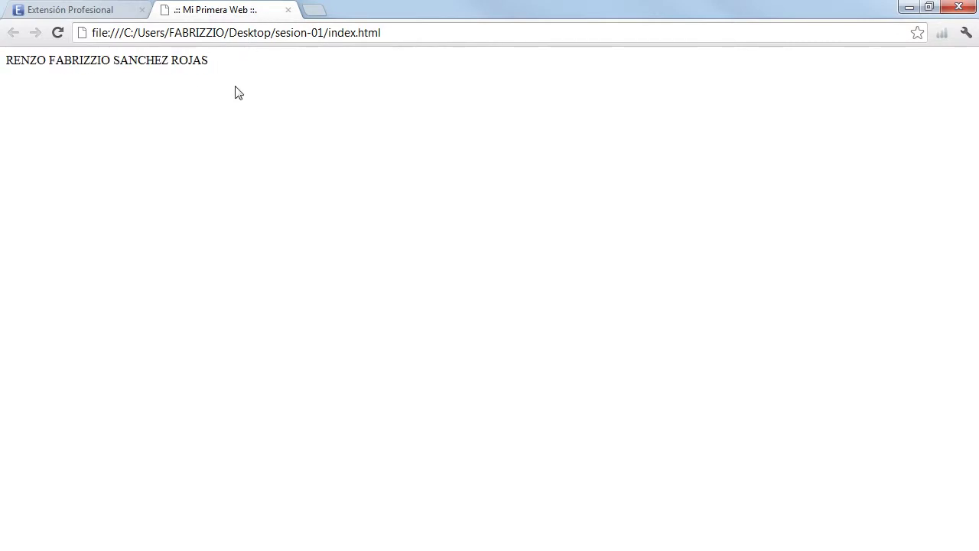